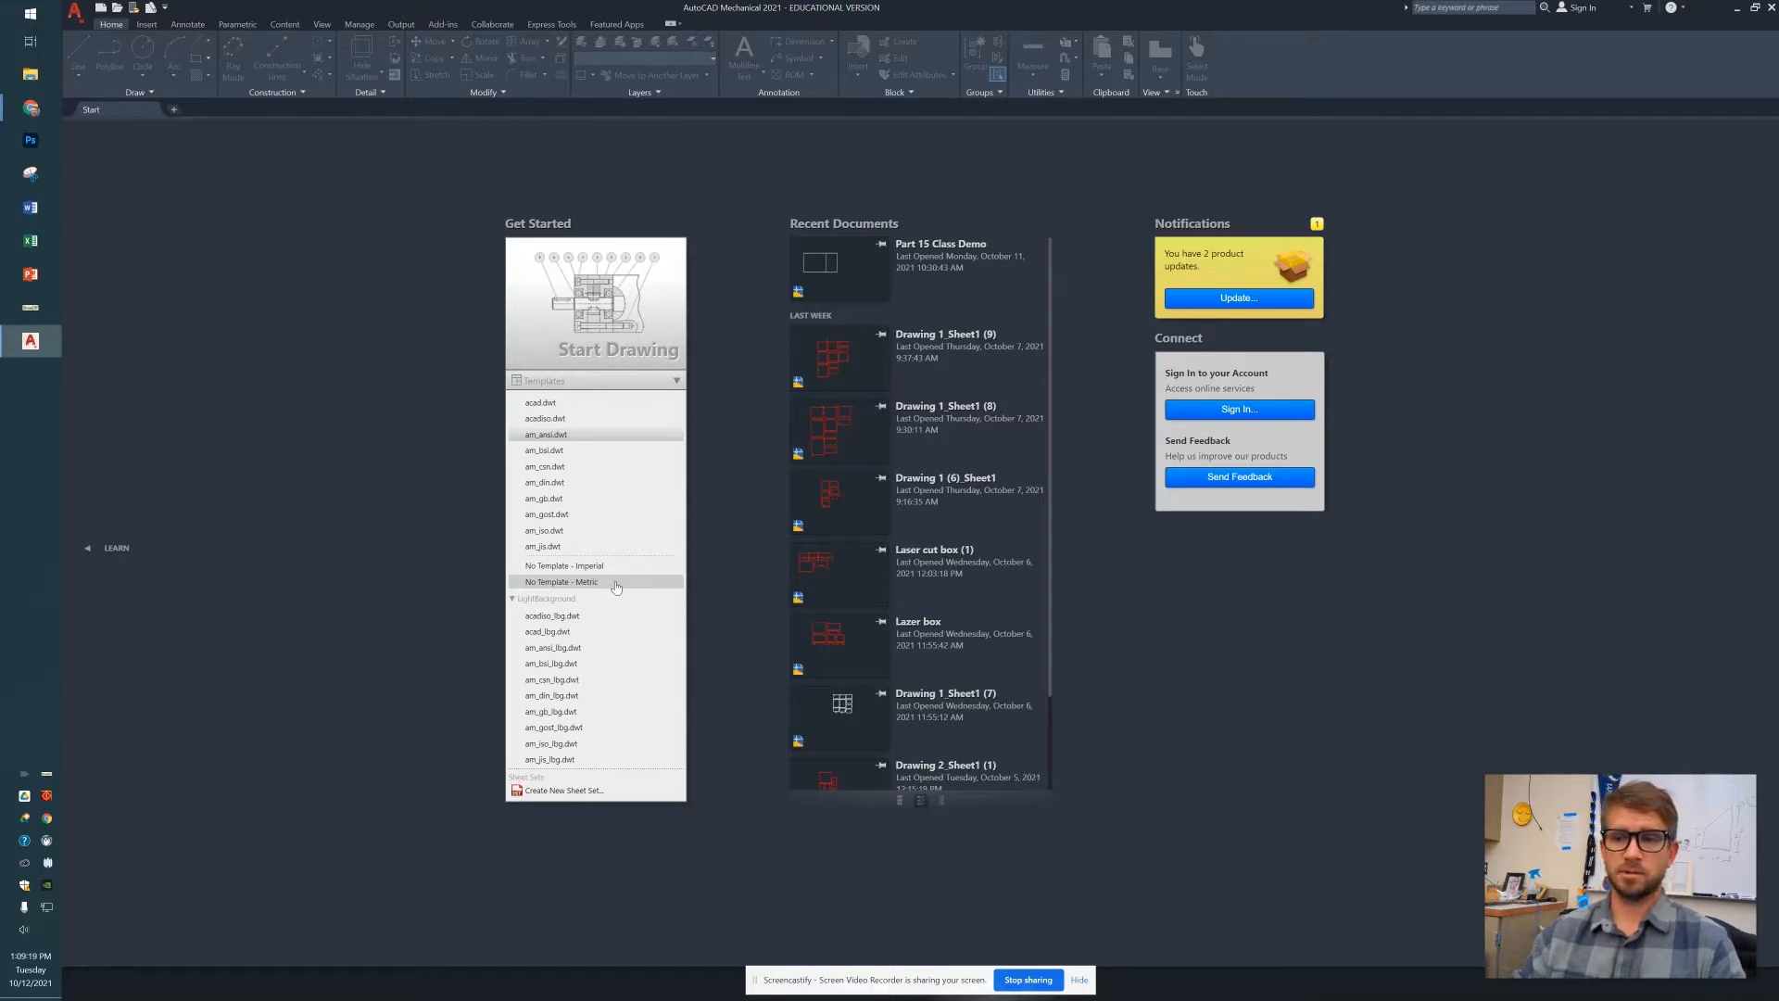
# Create a new drawing using the No Template - Metric option
pyautogui.click(616, 583)
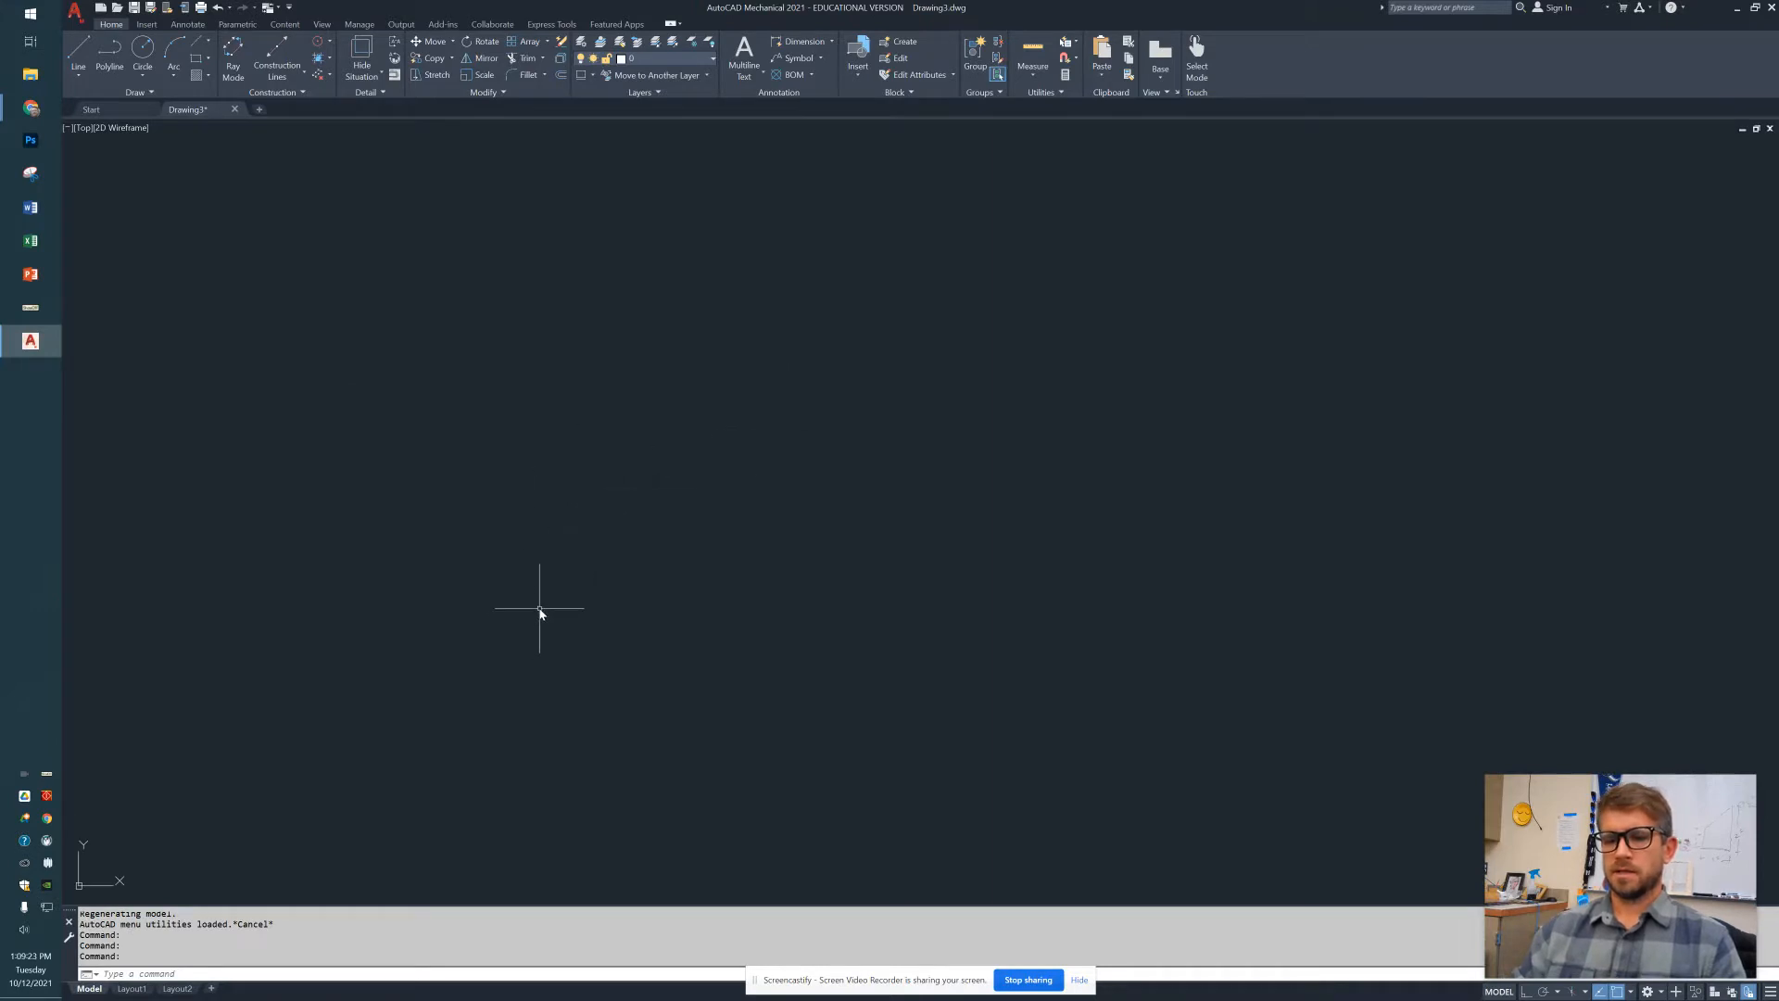
pyautogui.scroll(-2, 539, 607)
pyautogui.moveTo(352, 684); pyautogui.dragTo(674, 517, button='middle')
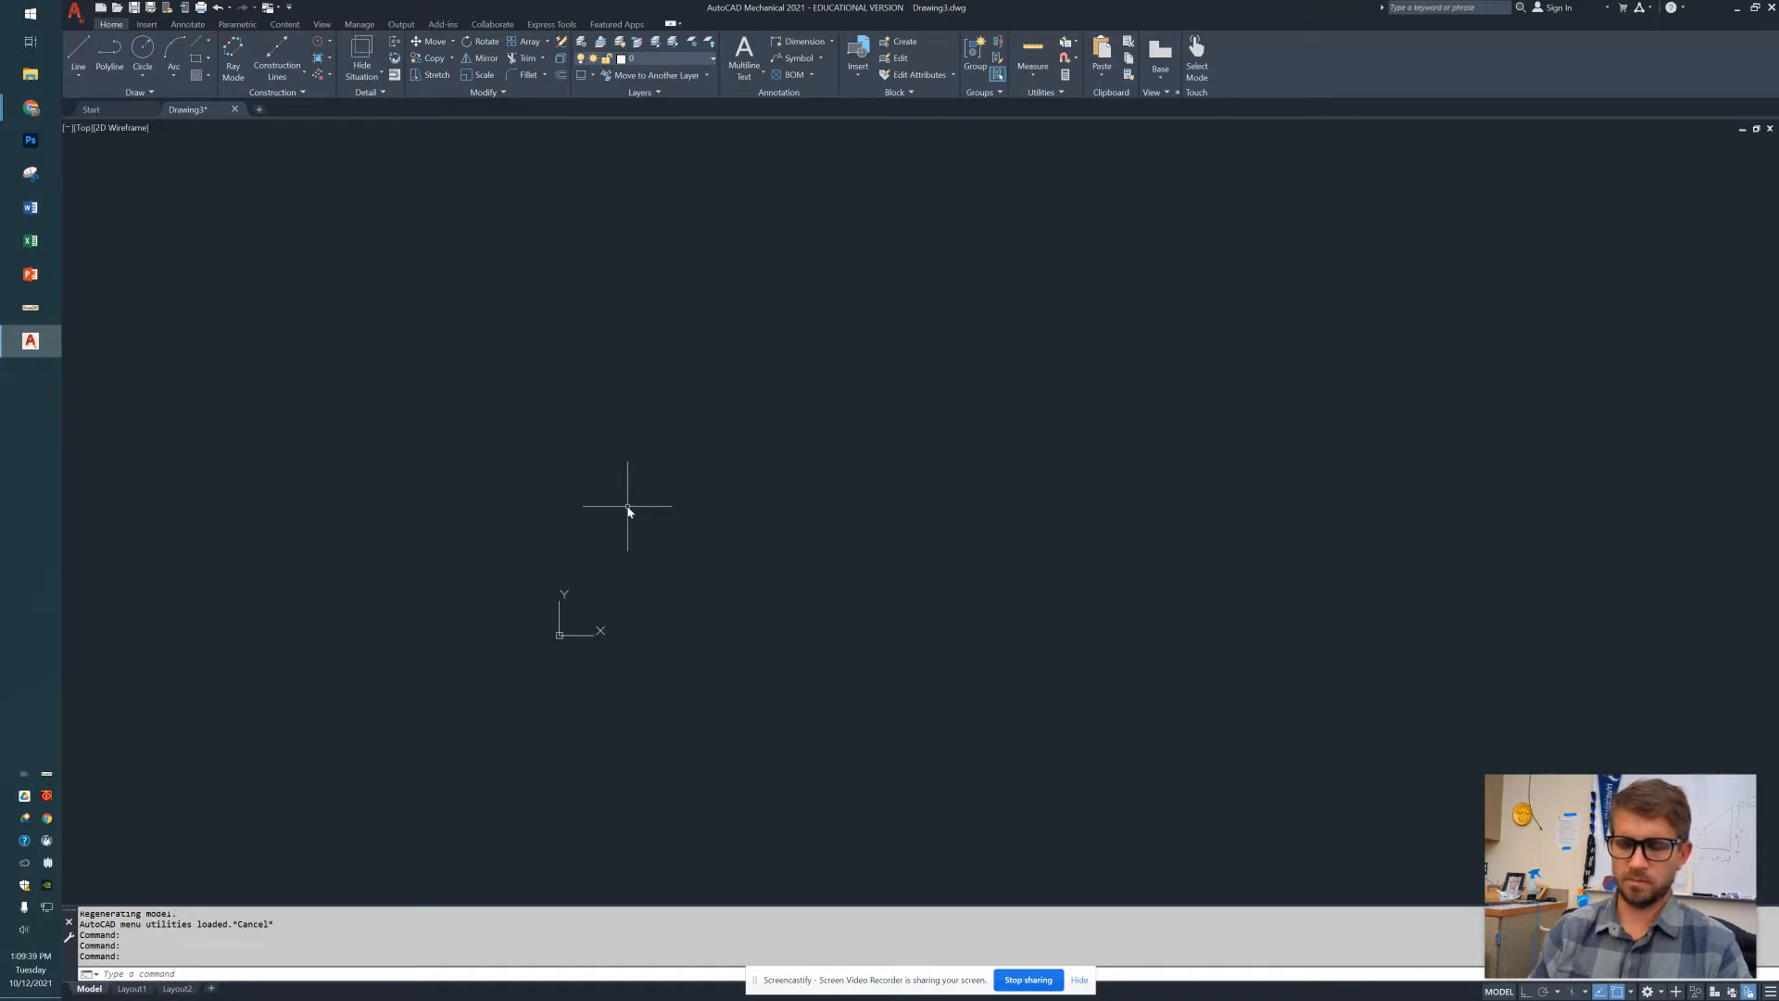
pyautogui.write('lnits')
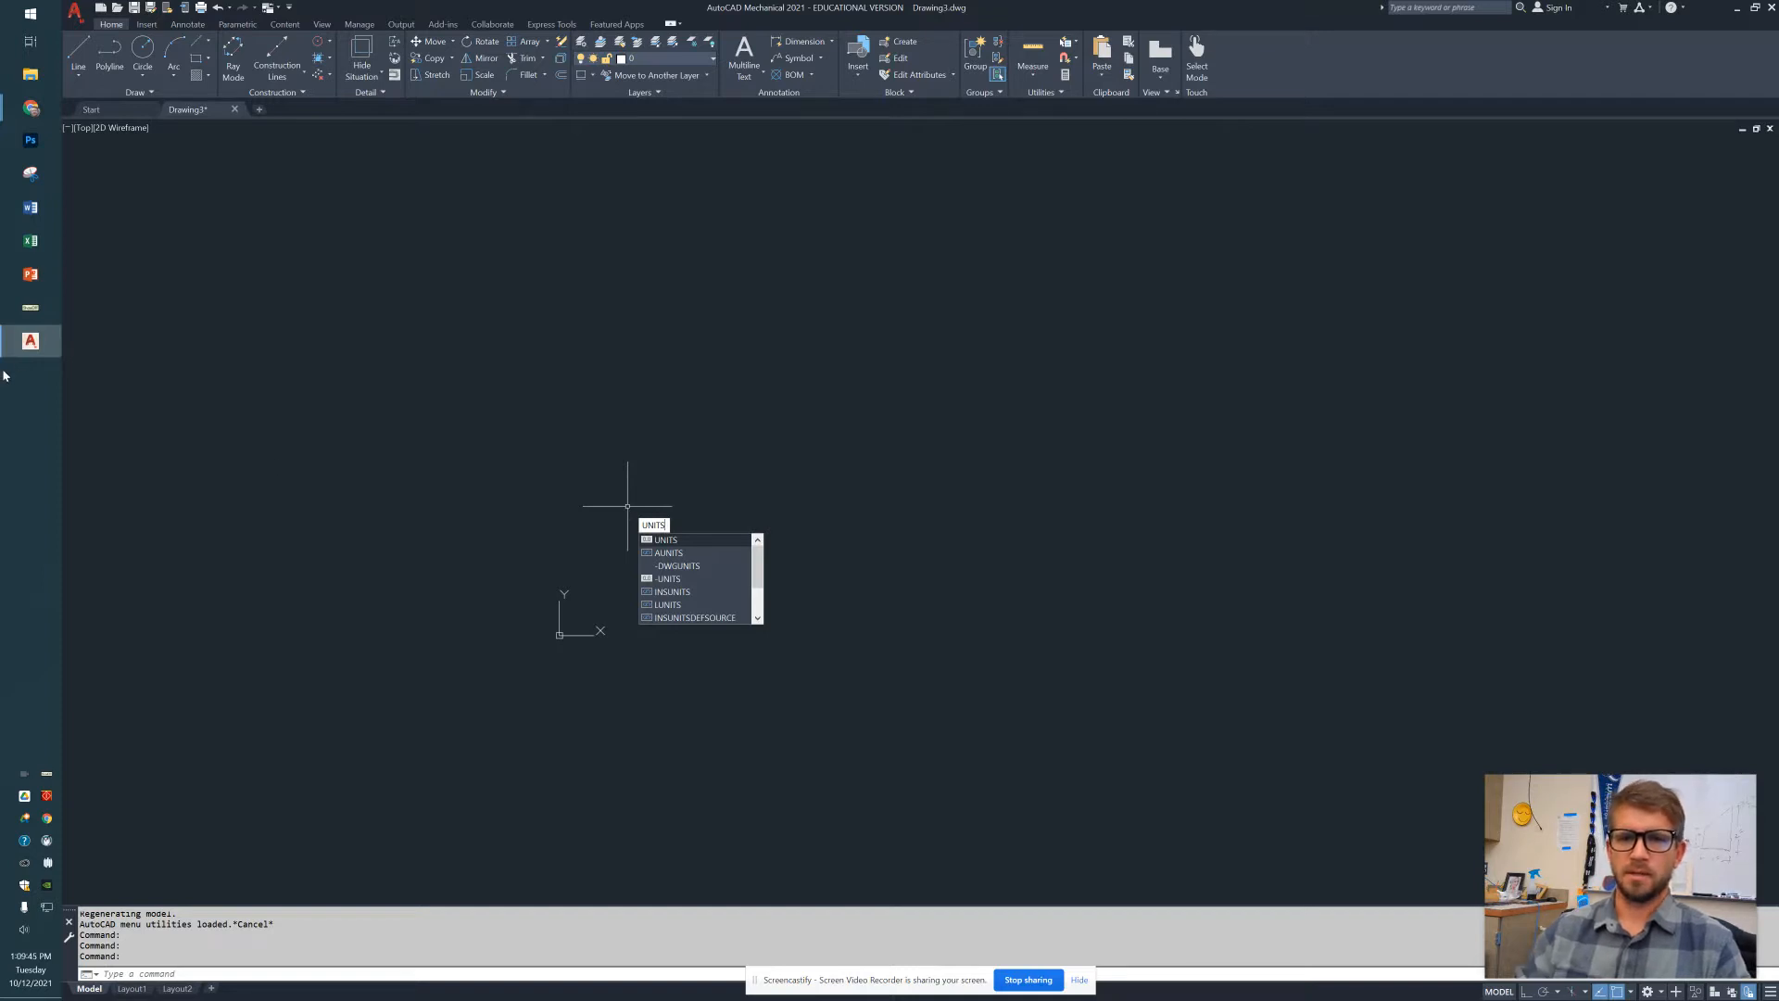
pyautogui.press('Return')
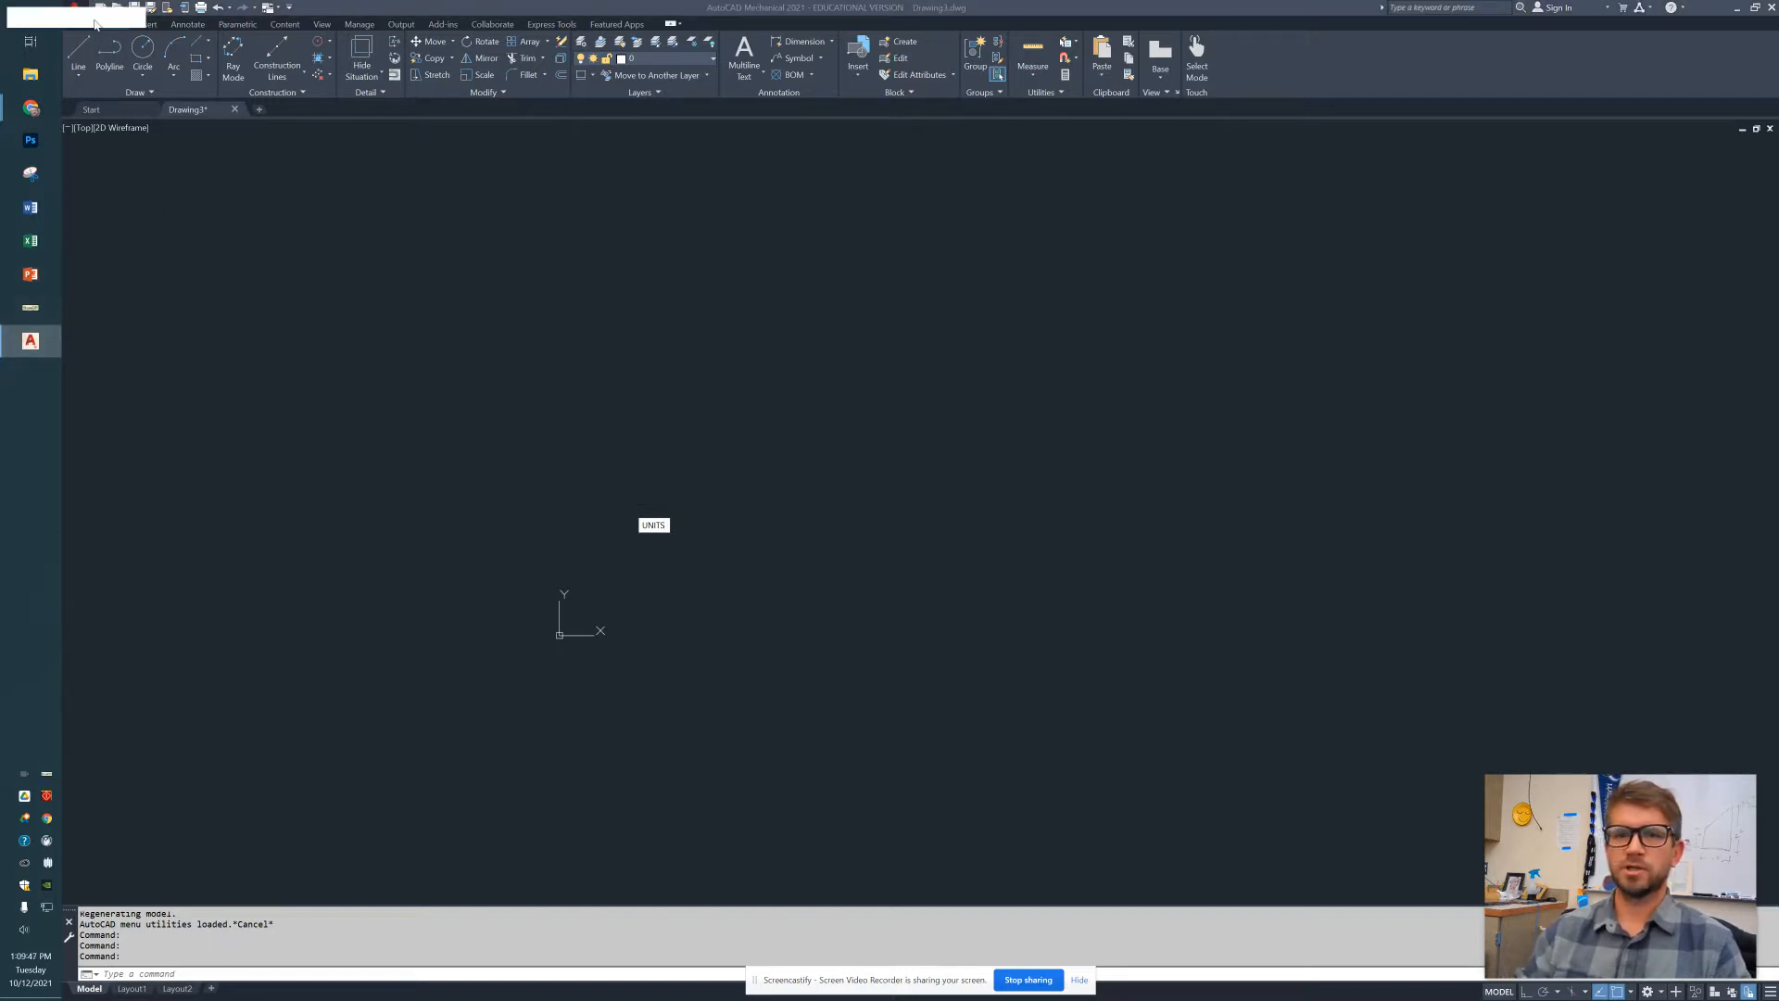
pyautogui.click(241, 545)
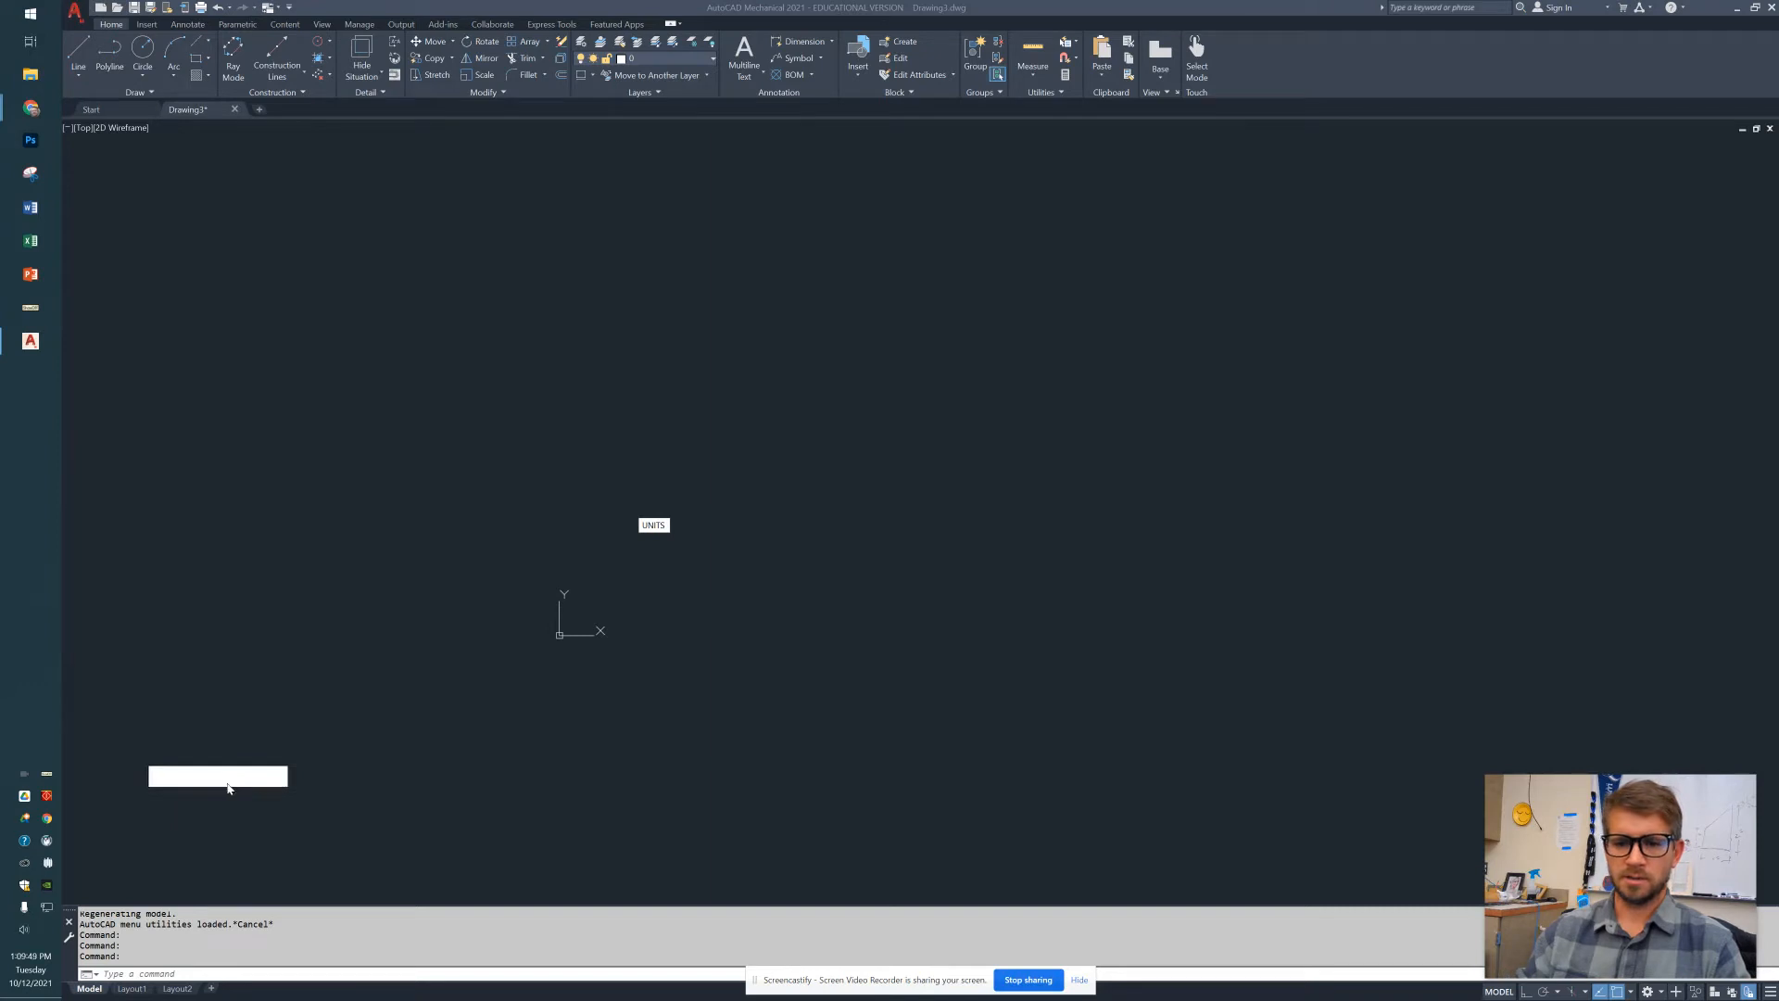
pyautogui.moveTo(226, 775); pyautogui.dragTo(205, 752)
pyautogui.click(673, 518)
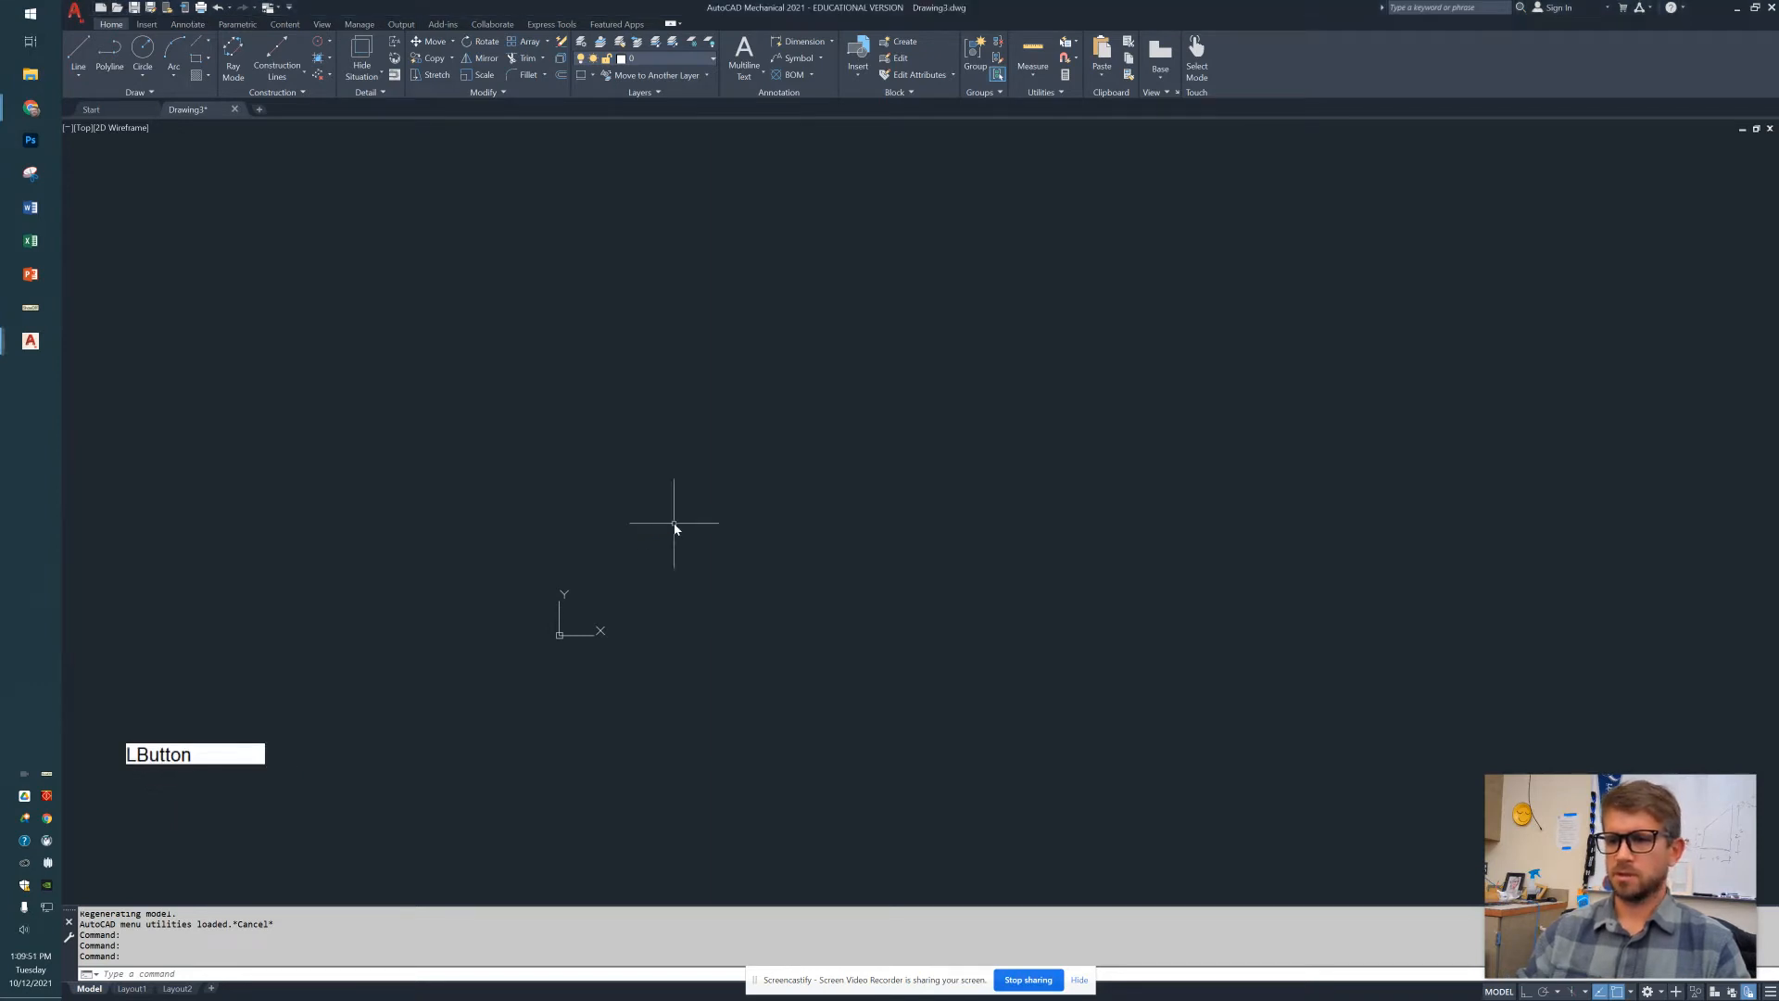
pyautogui.click(646, 528)
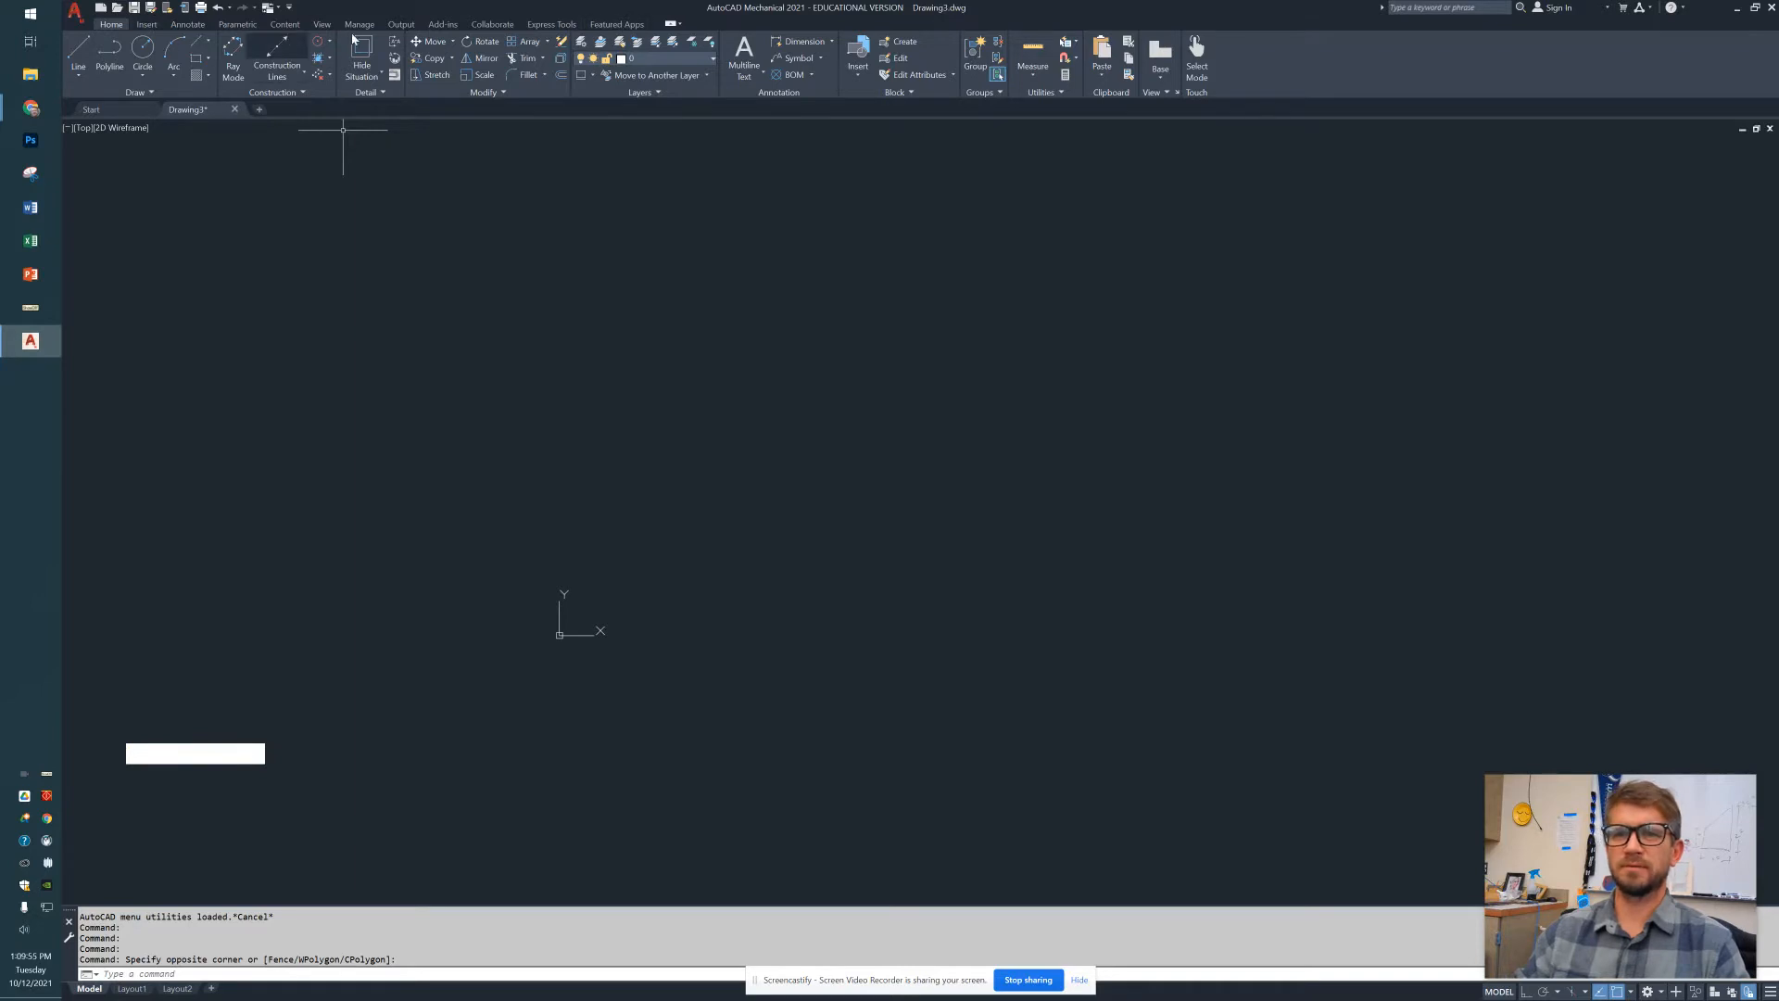
pyautogui.click(620, 562)
pyautogui.click(621, 563)
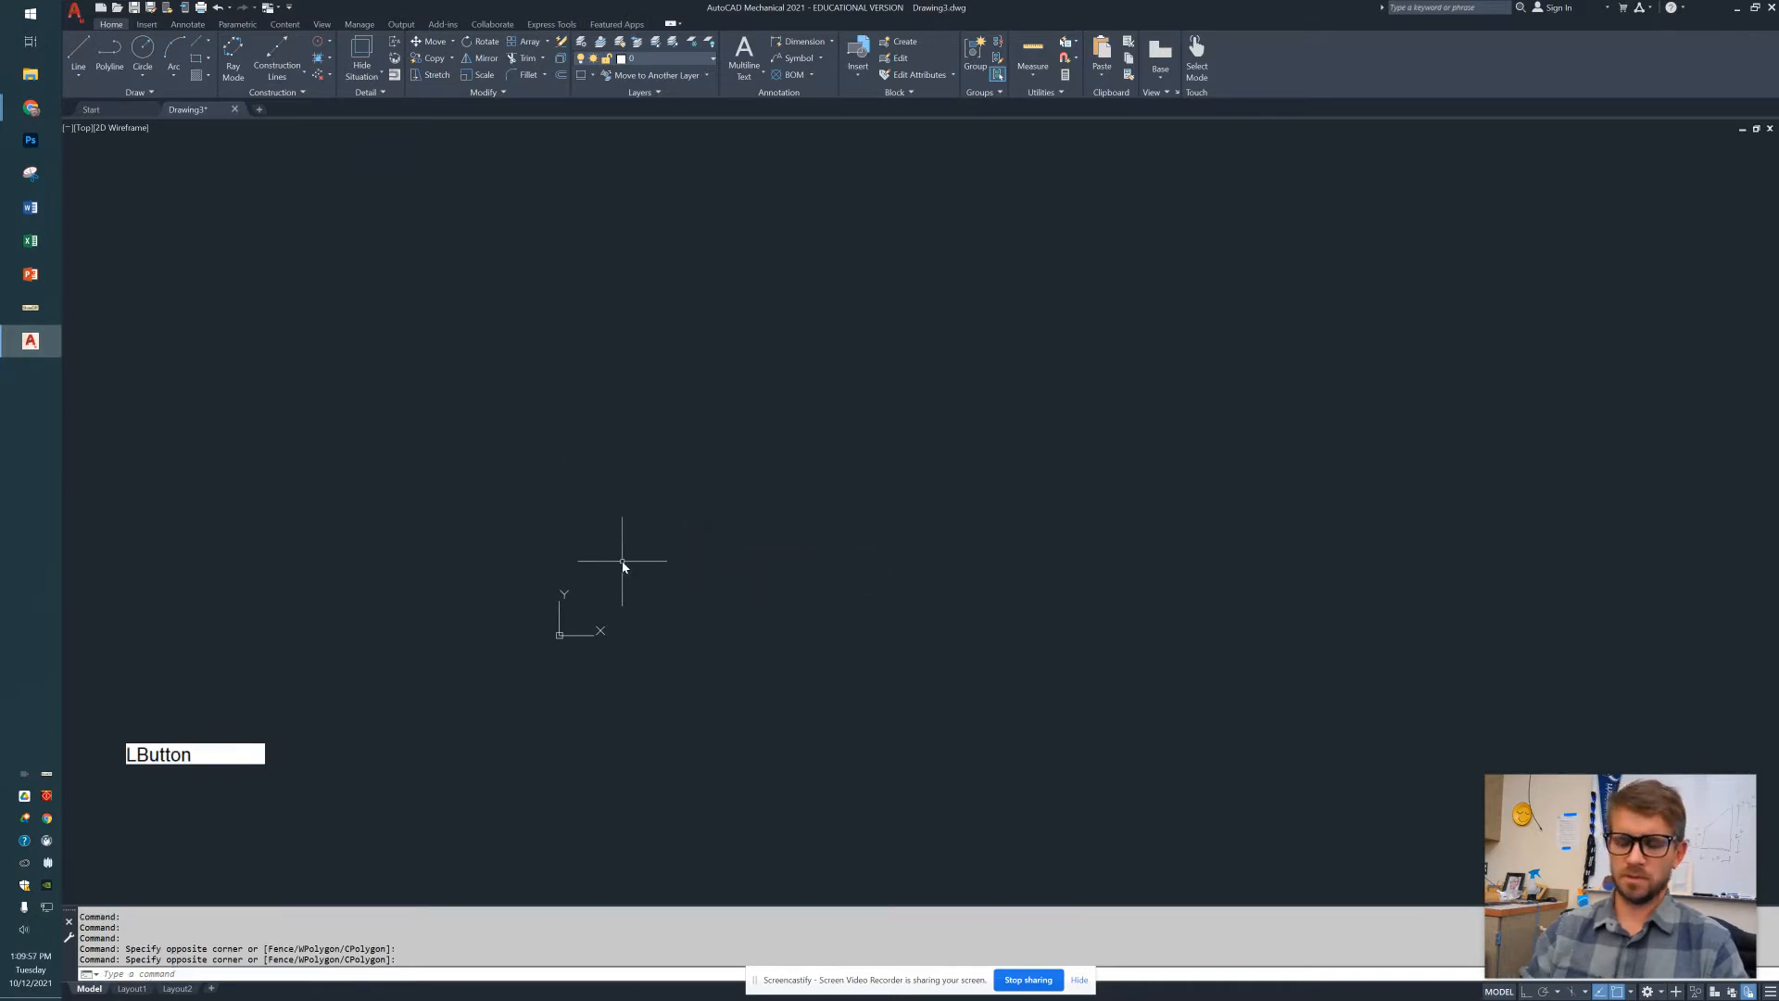
# Configure the drawing units to decimal length with 0.00 precision and millimeters as the insertion scale
pyautogui.write('UNITS')
pyautogui.press('Return')
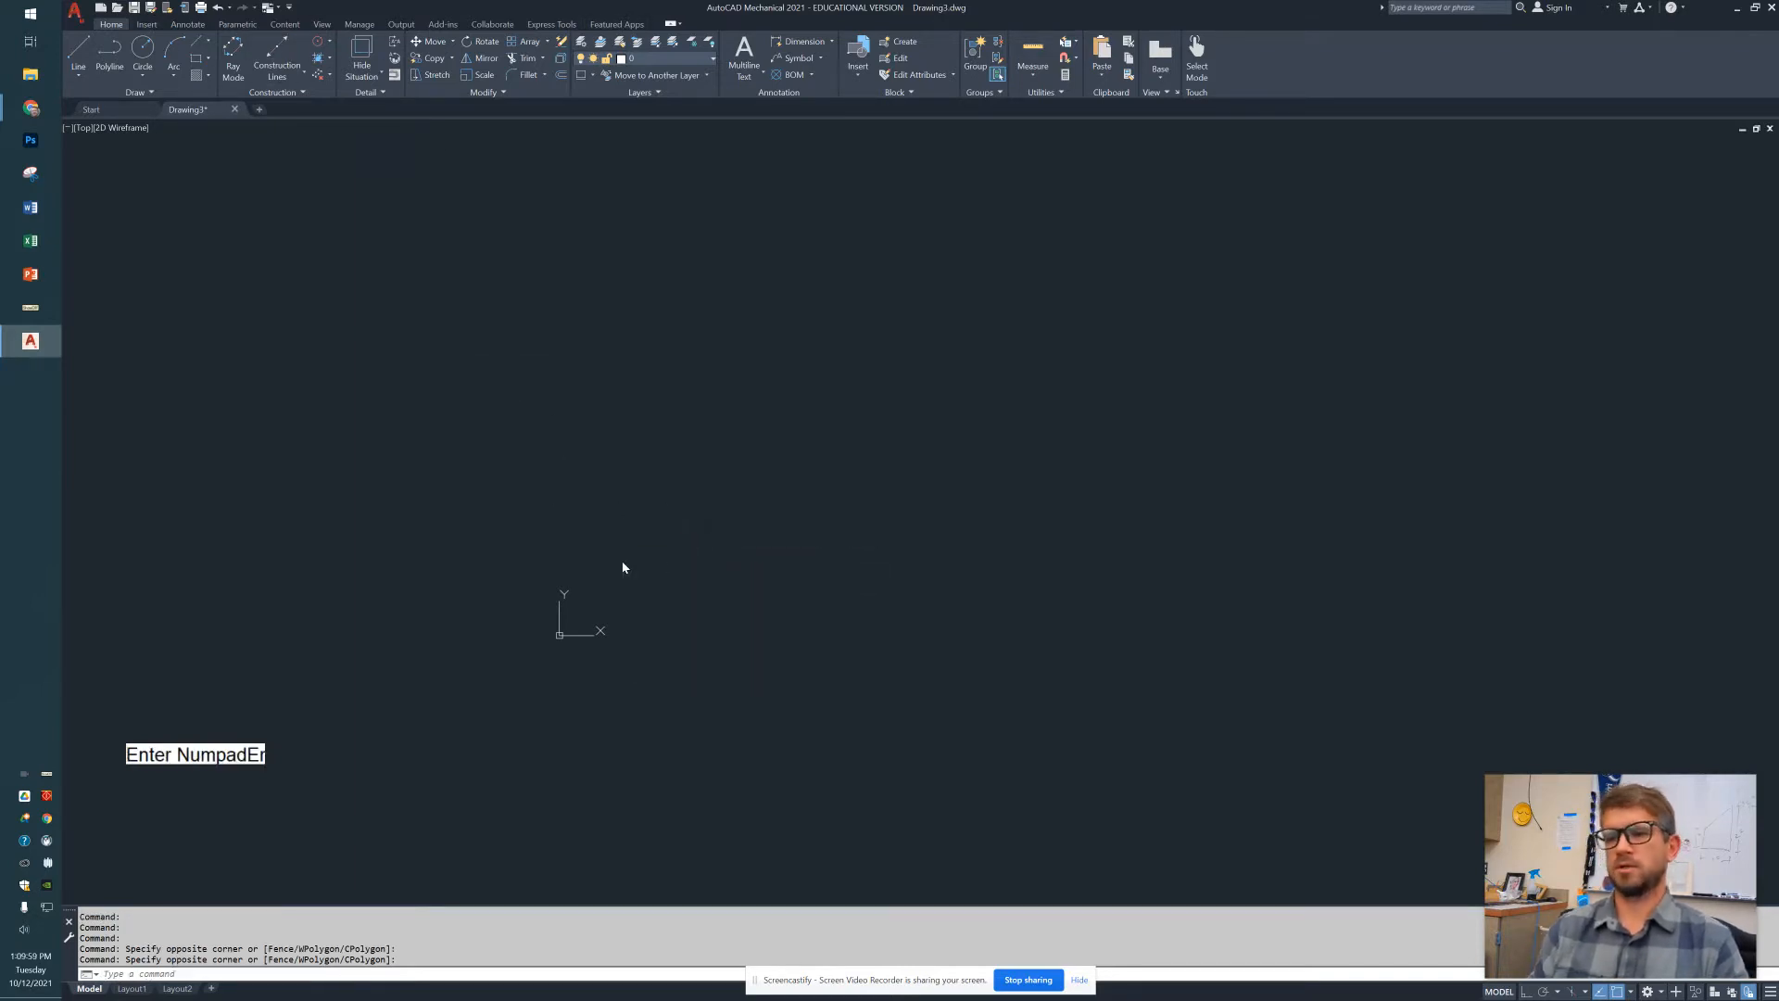
pyautogui.click(853, 503)
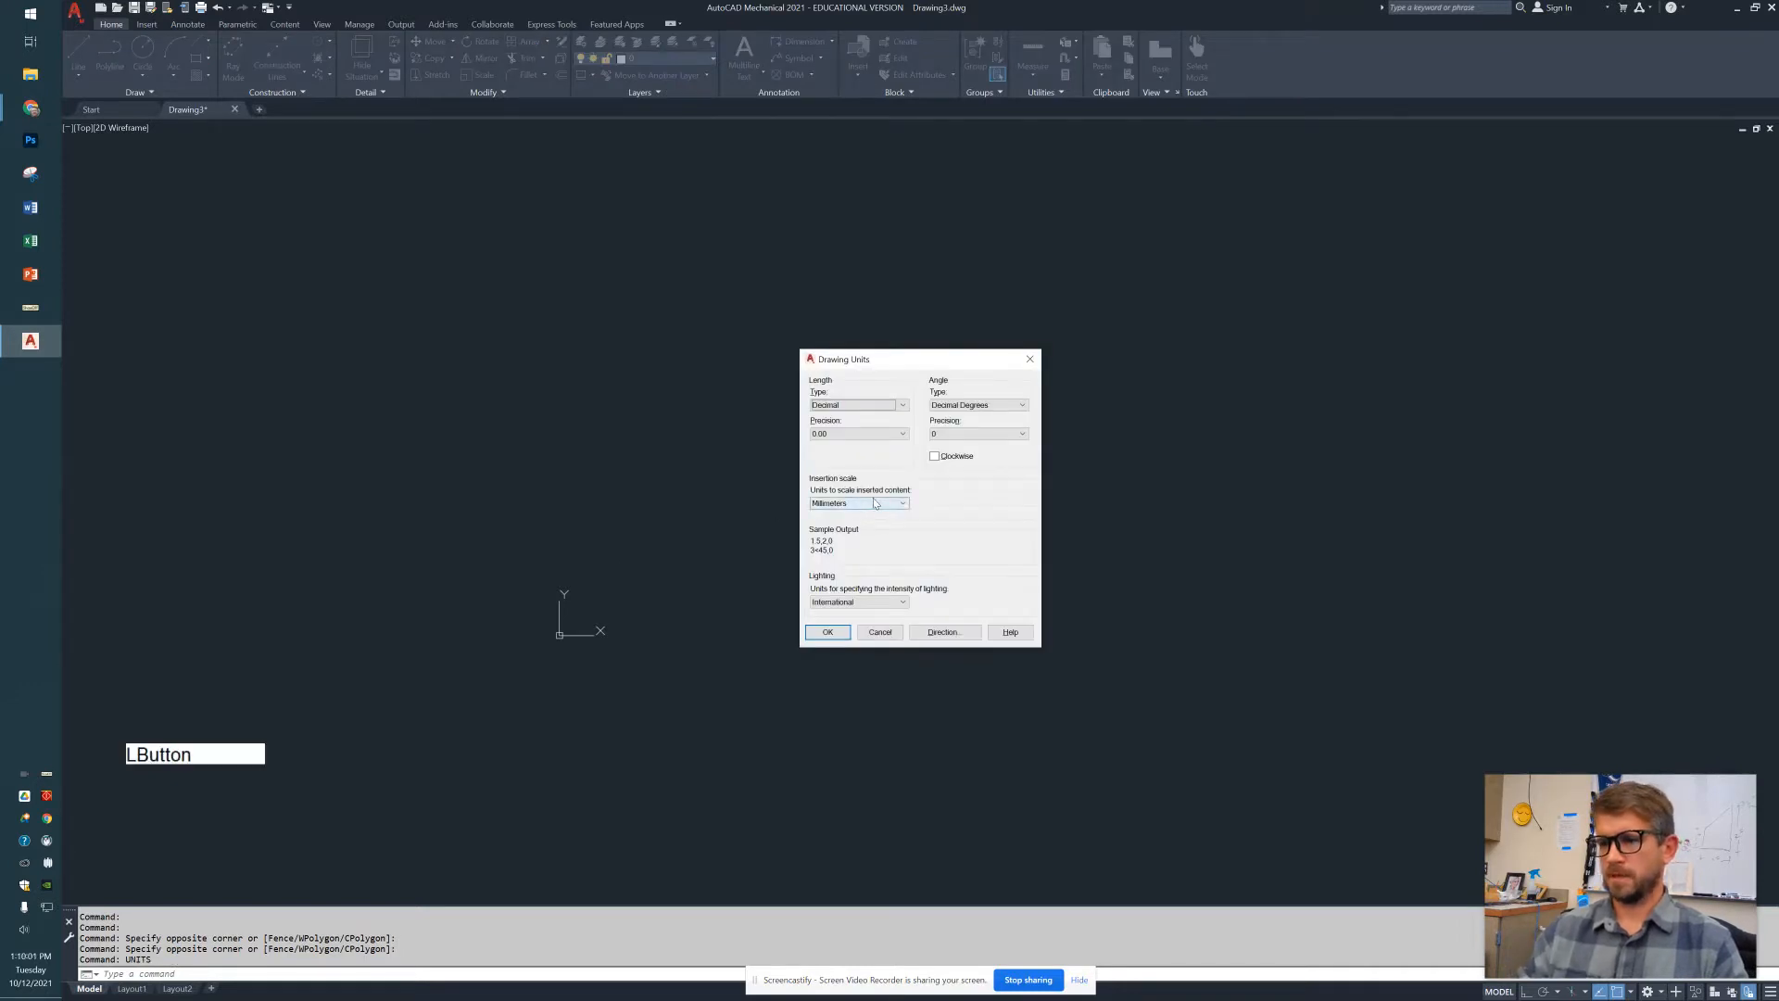
pyautogui.click(871, 503)
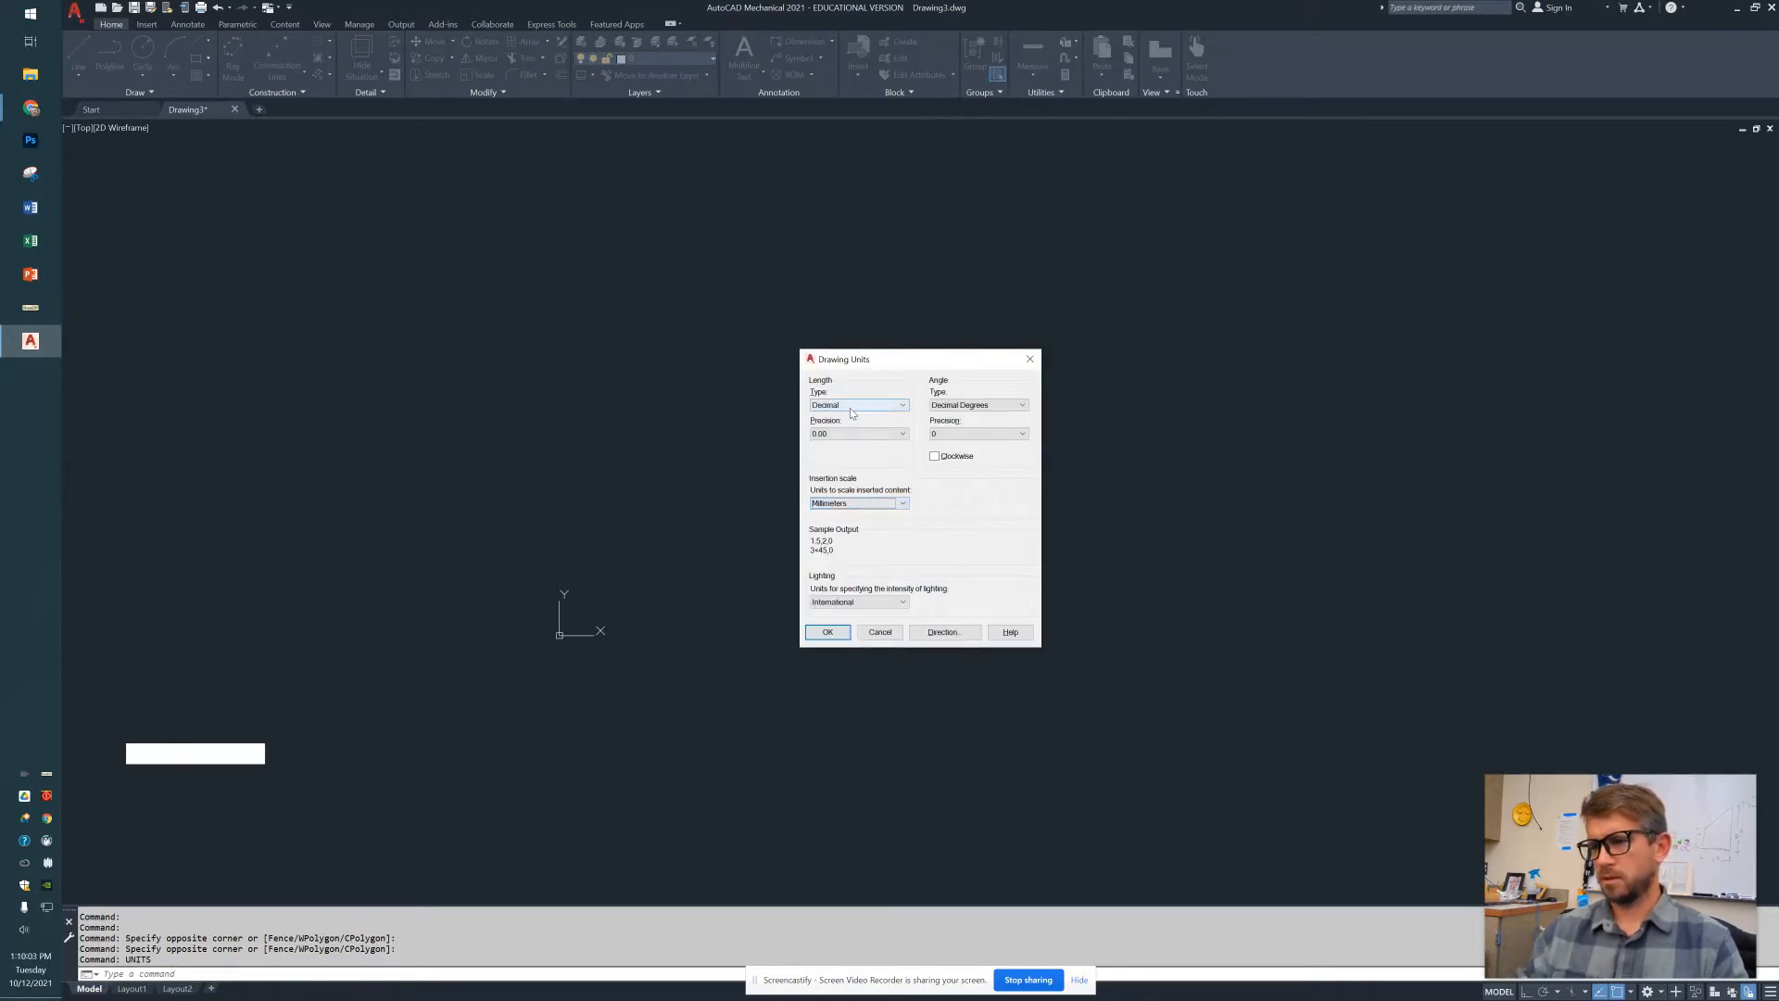
pyautogui.click(868, 408)
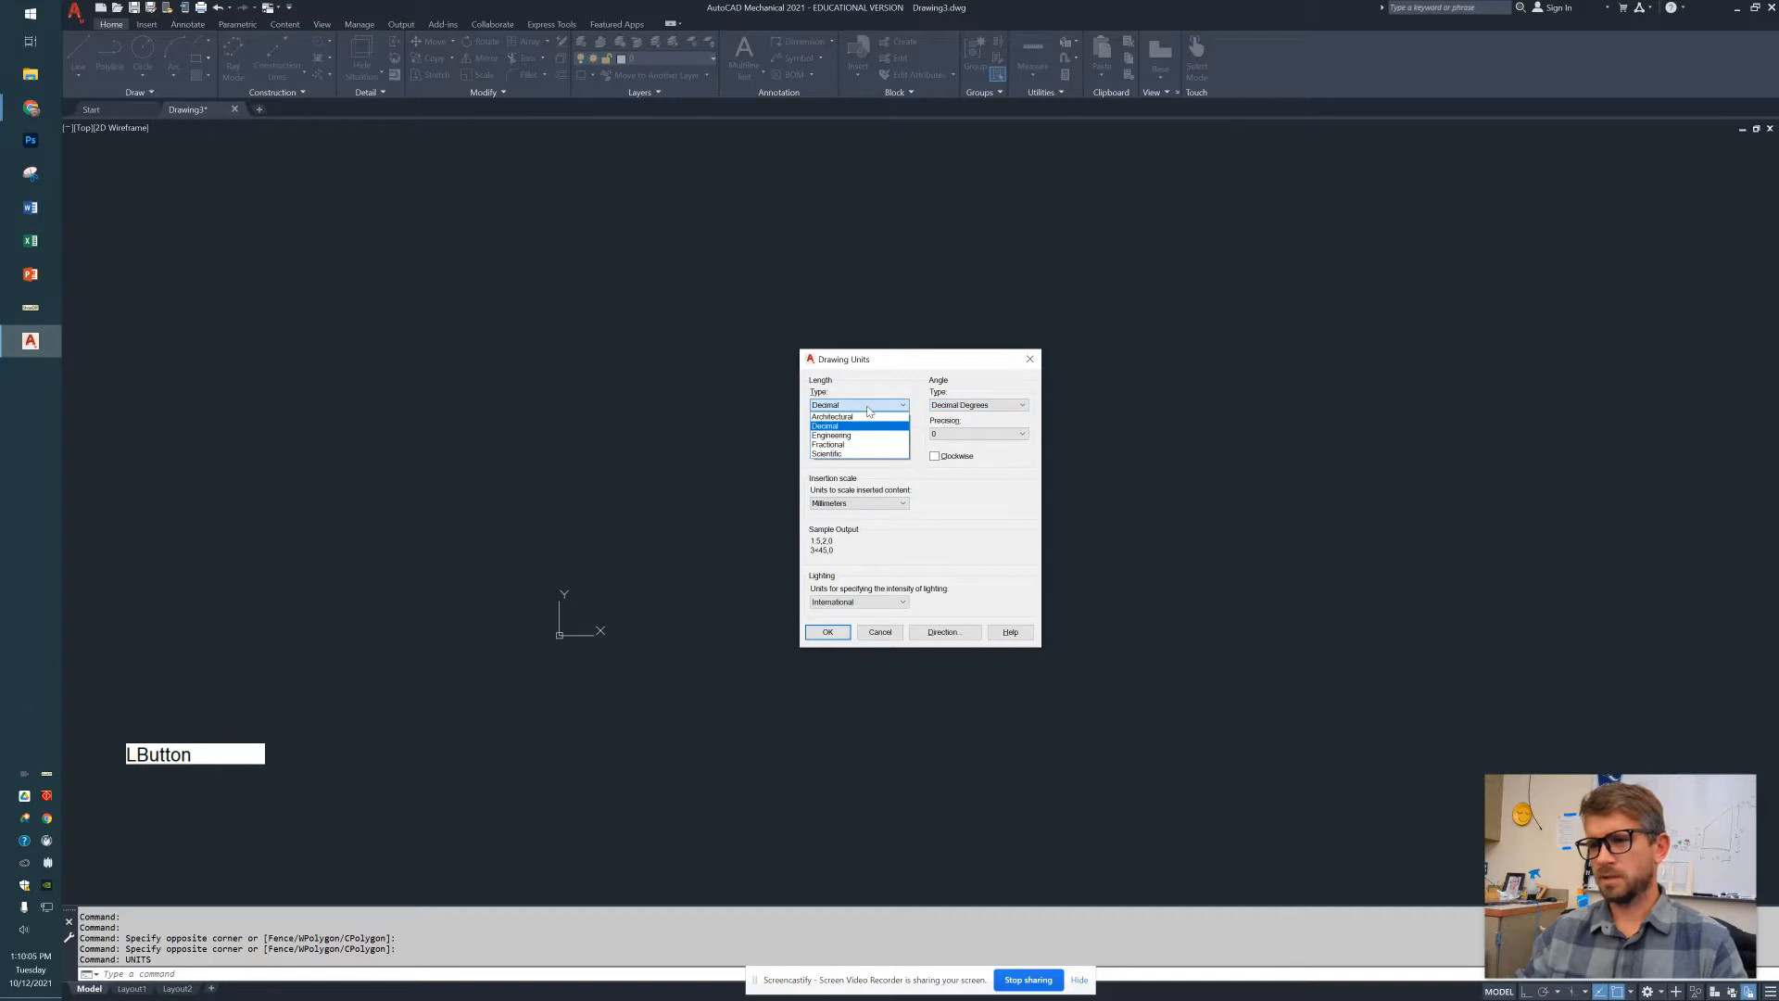
pyautogui.click(868, 411)
pyautogui.click(854, 434)
pyautogui.click(848, 462)
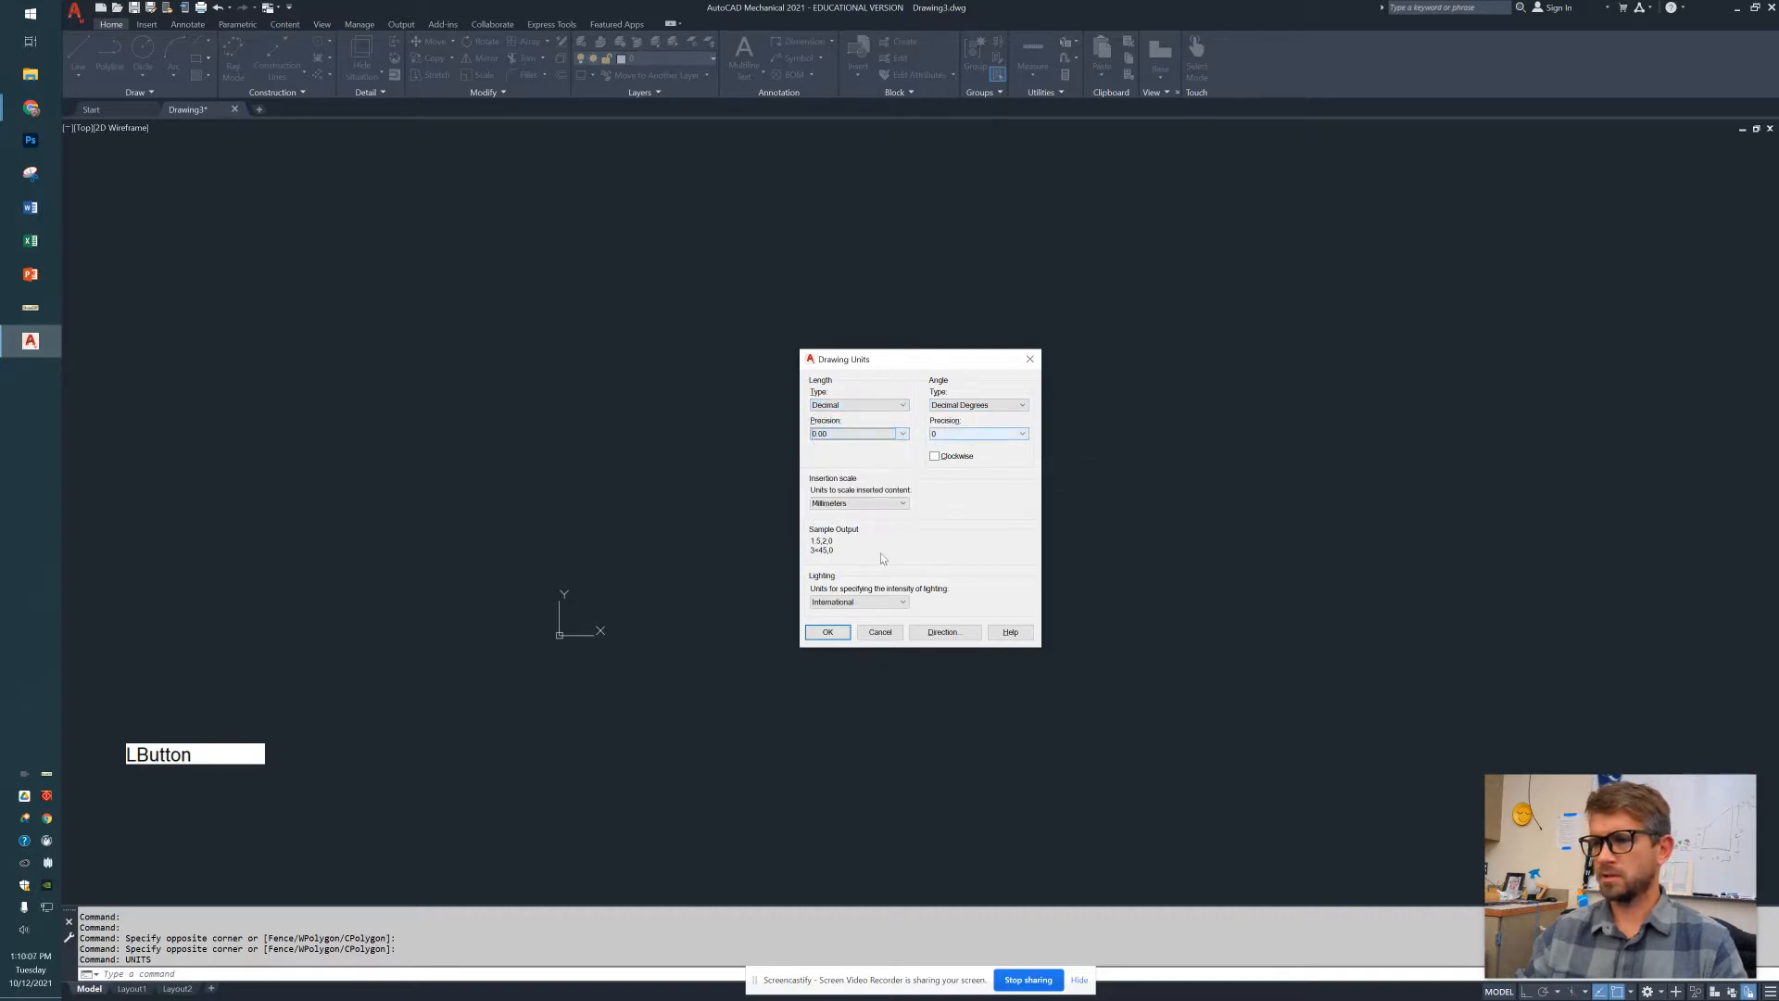
pyautogui.click(828, 632)
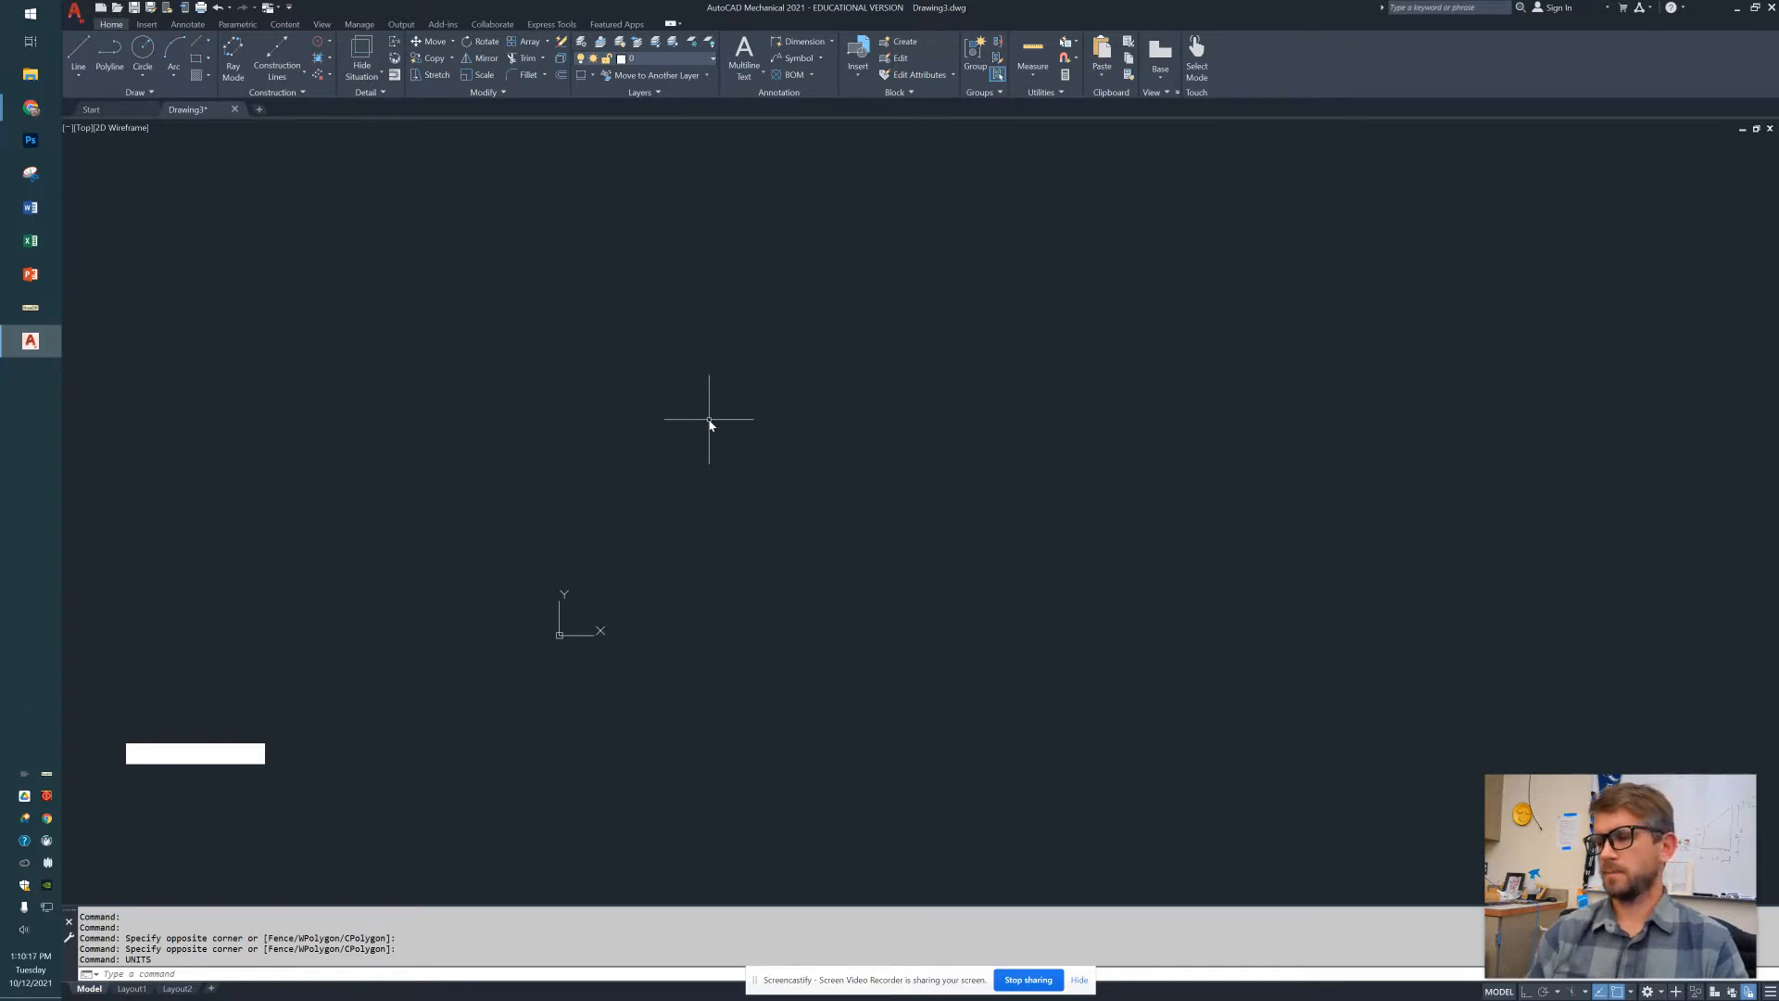
# Check the object snap modes with OSNAP and accept the drafting settings
pyautogui.write('OSNAP')
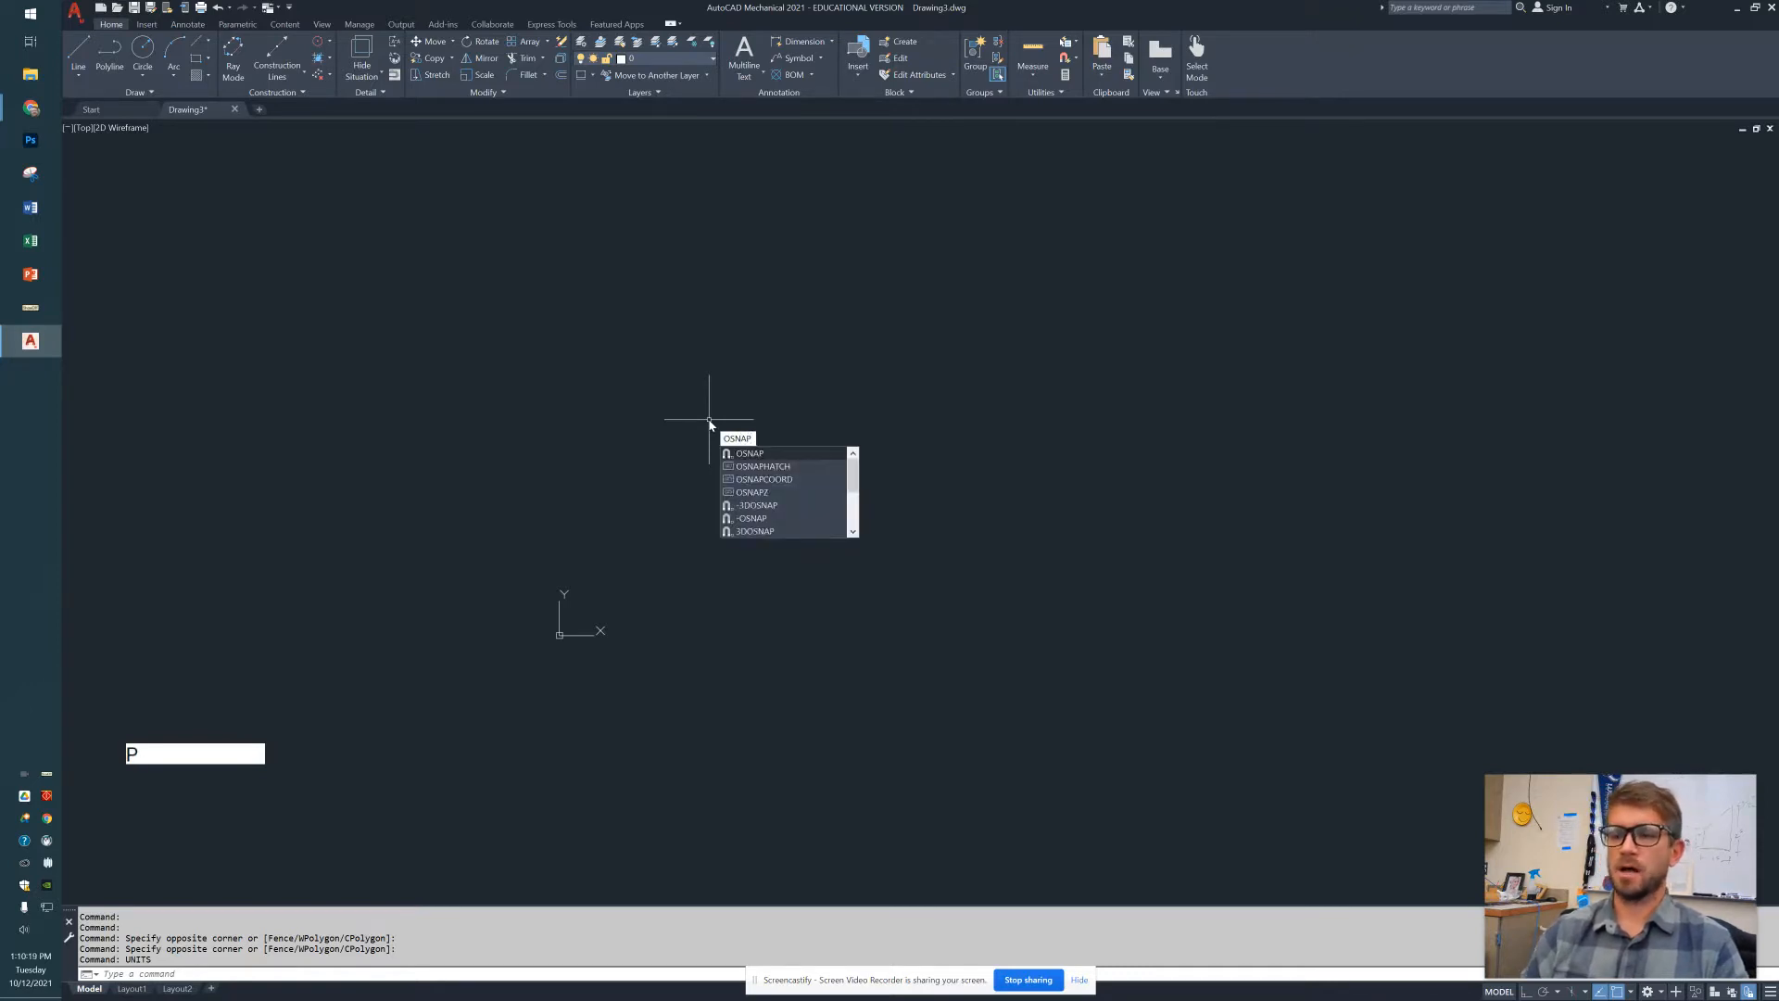
pyautogui.press('Return')
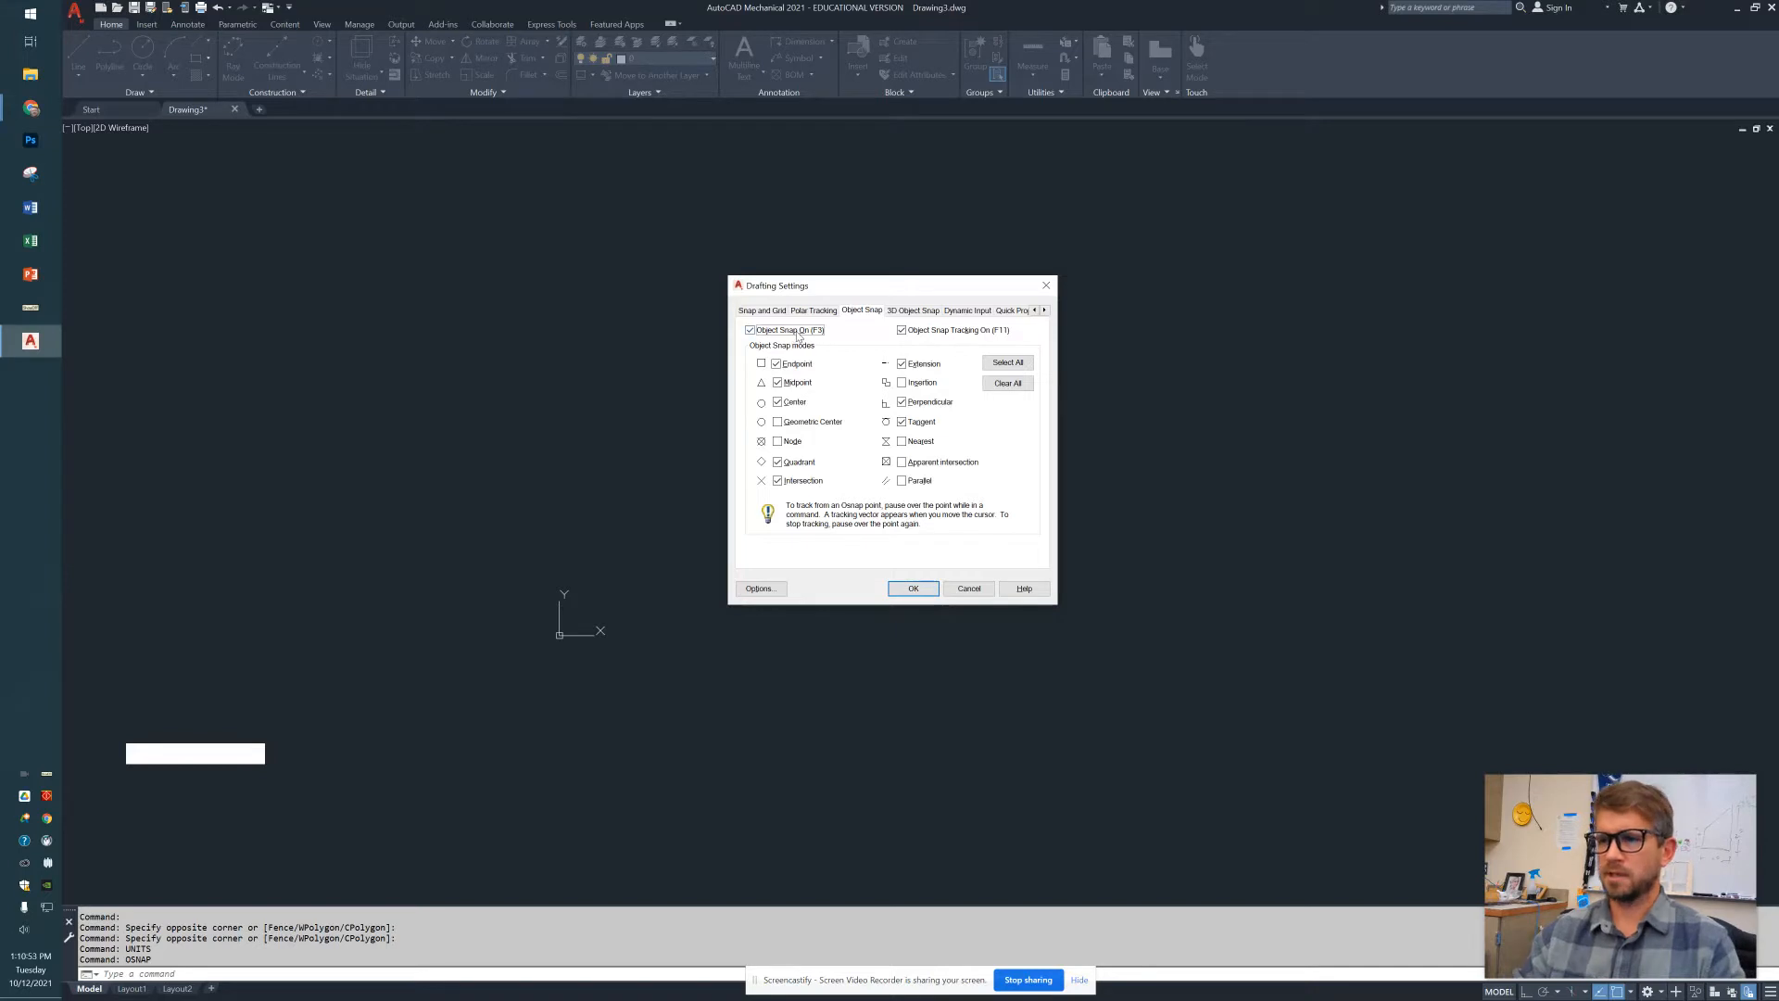
pyautogui.click(919, 588)
# Undock the command line, dock it back below the drawing area and enlarge it to display more command history lines
pyautogui.moveTo(65, 961)
pyautogui.mouseDown()
pyautogui.moveTo(412, 891)
pyautogui.moveTo(426, 964)
pyautogui.moveTo(490, 876)
pyautogui.mouseUp()
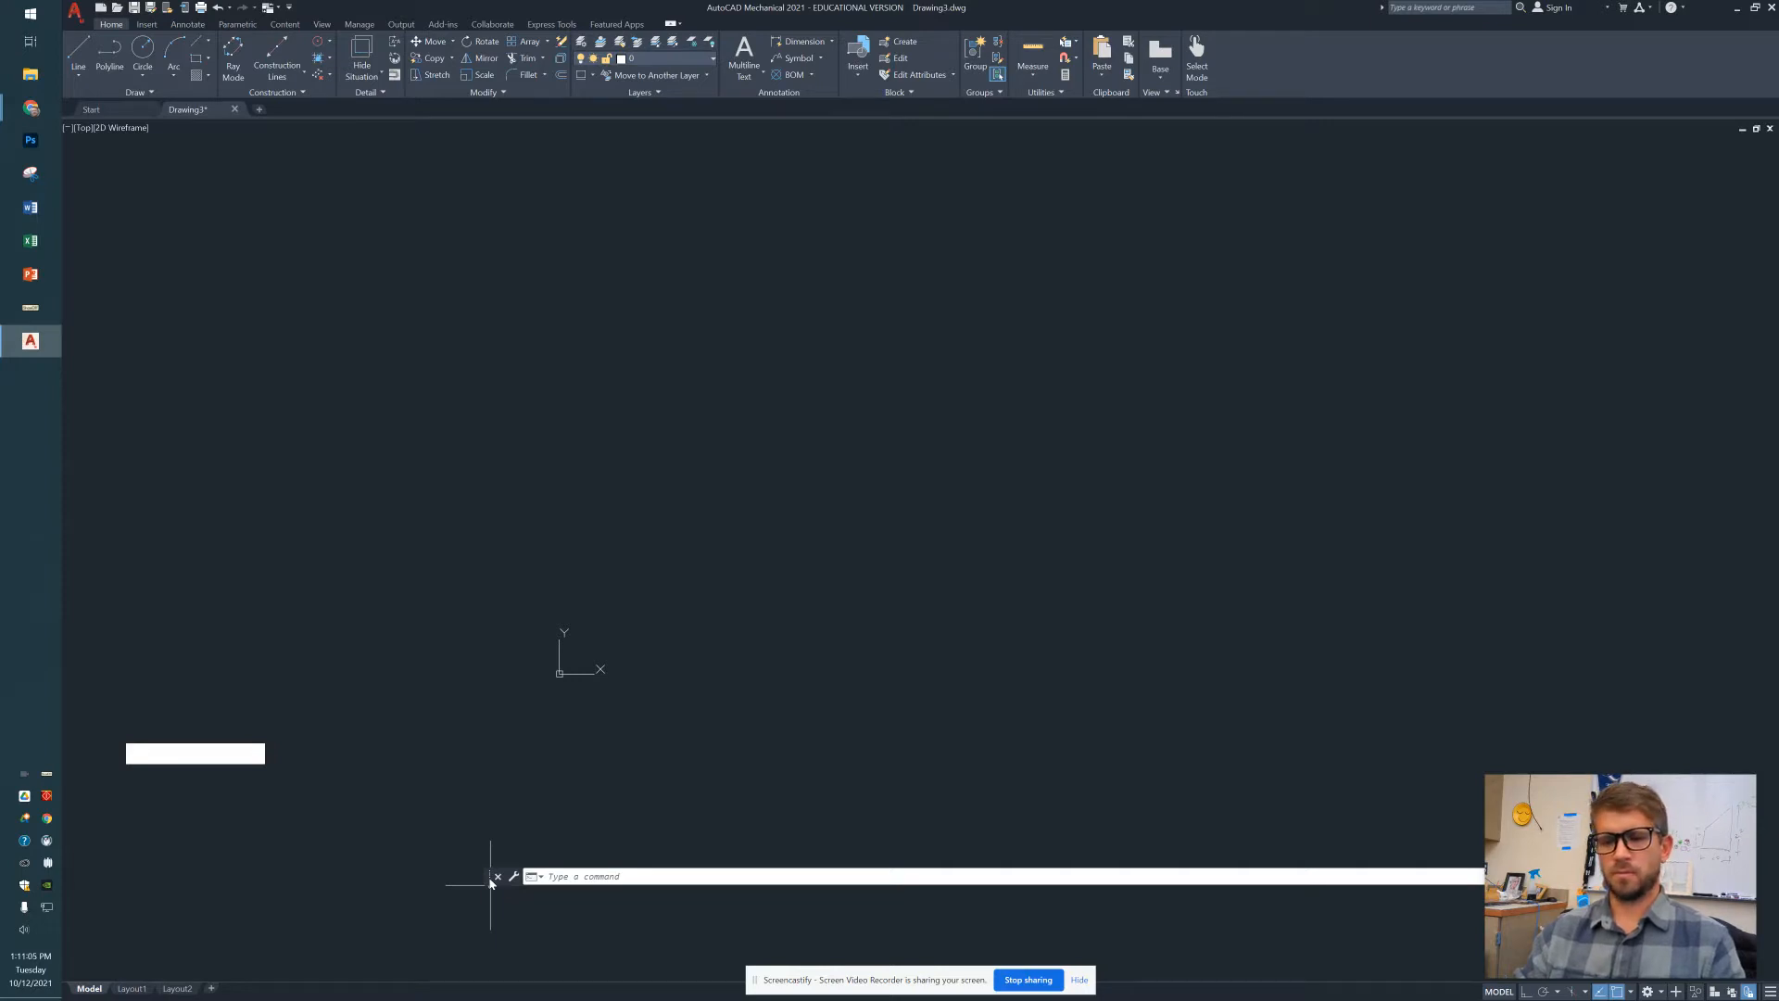
pyautogui.moveTo(491, 881)
pyautogui.mouseDown()
pyautogui.moveTo(463, 799)
pyautogui.moveTo(475, 589)
pyautogui.moveTo(529, 743)
pyautogui.moveTo(511, 987)
pyautogui.mouseUp()
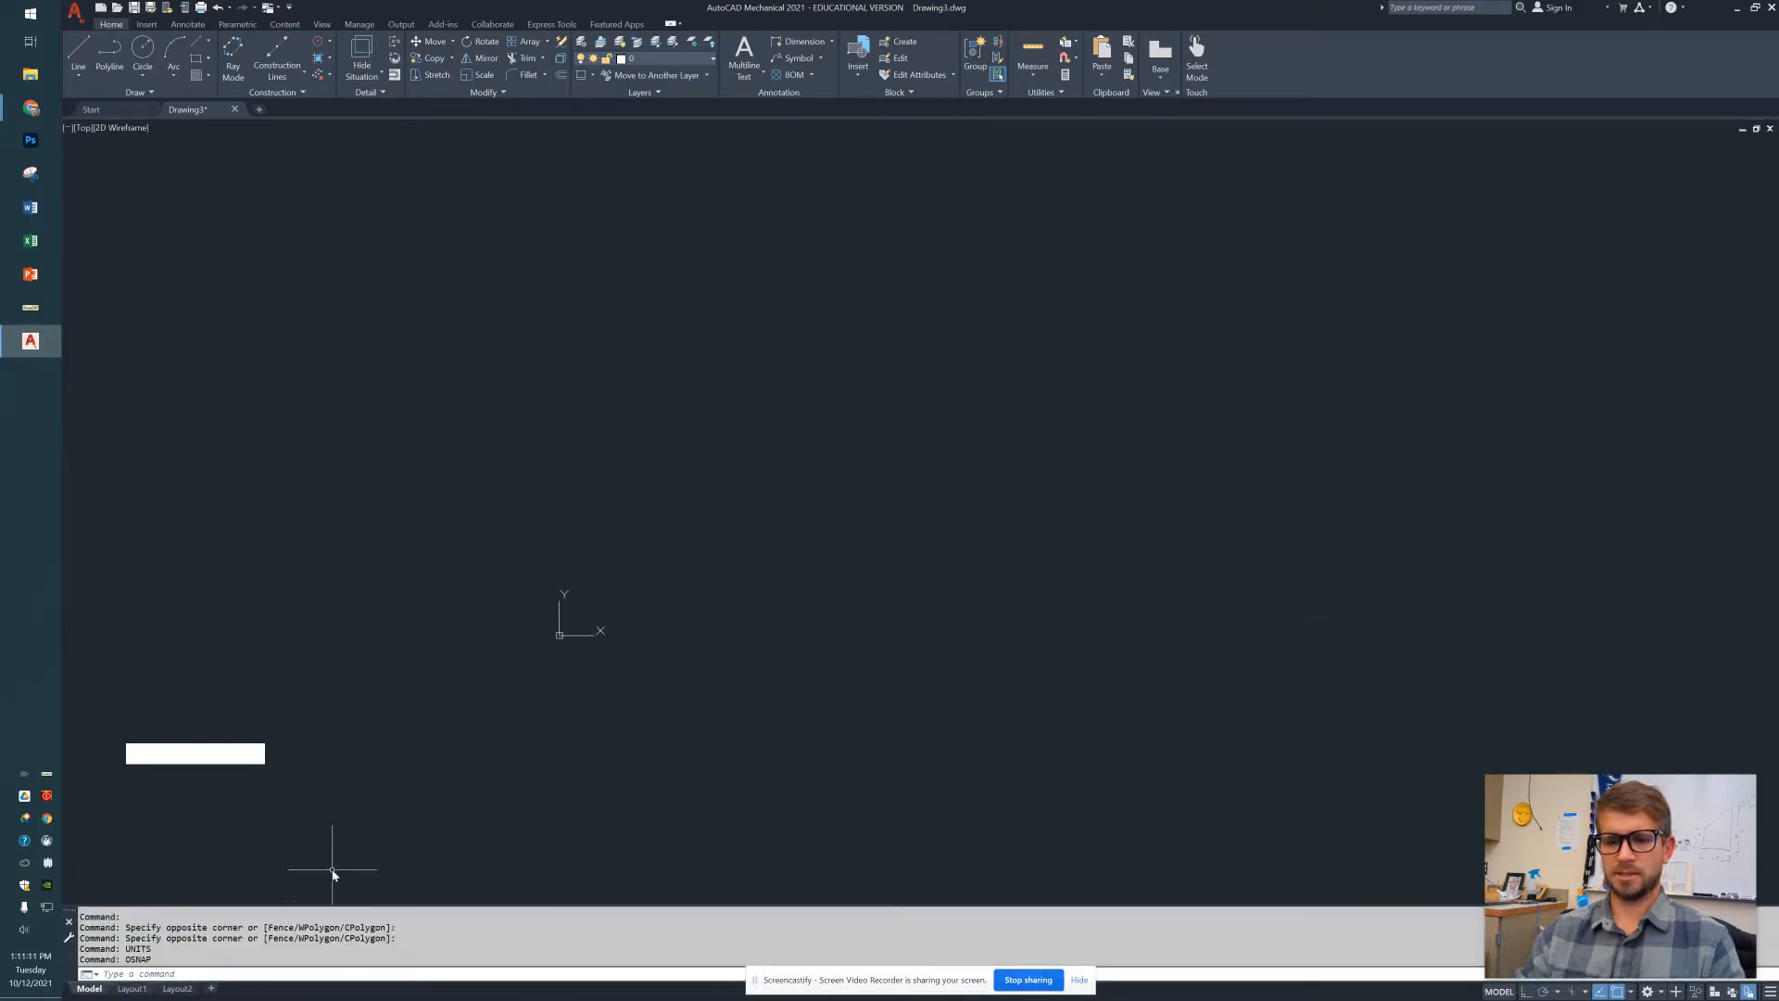
pyautogui.moveTo(405, 907)
pyautogui.mouseDown()
pyautogui.moveTo(409, 834)
pyautogui.moveTo(409, 873)
pyautogui.mouseUp()
pyautogui.moveTo(176, 959); pyautogui.dragTo(115, 895)
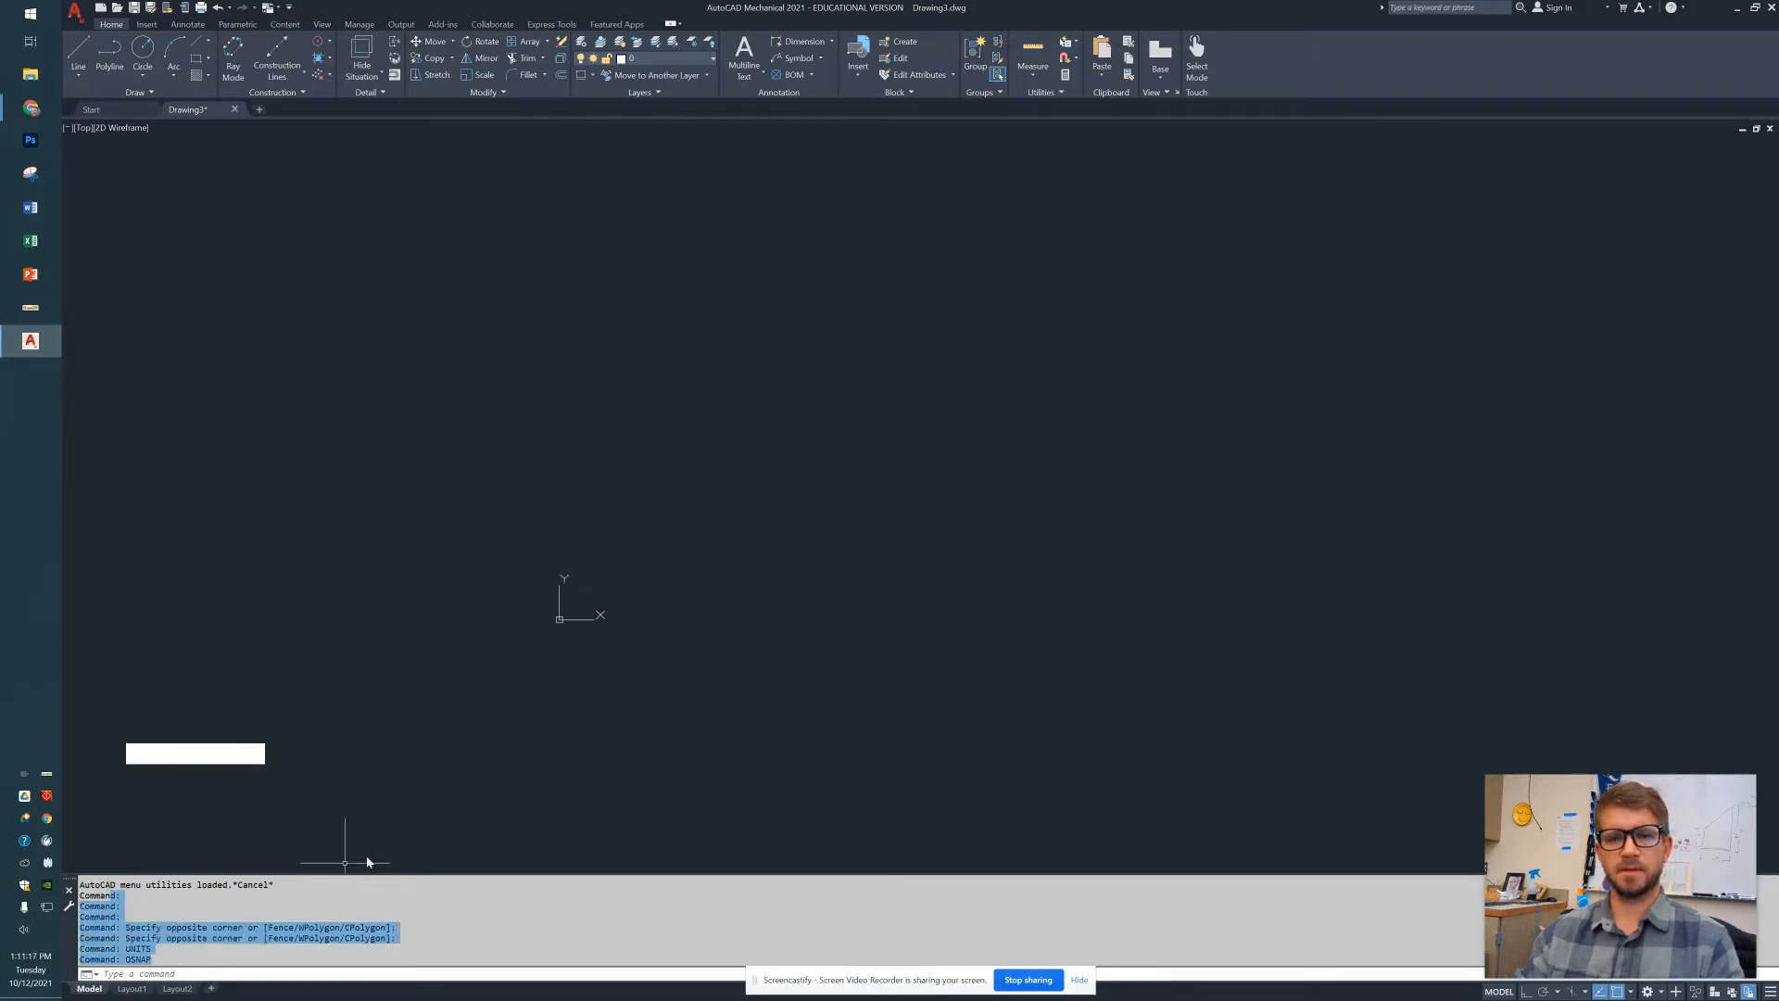
pyautogui.click(657, 701)
pyautogui.click(594, 725)
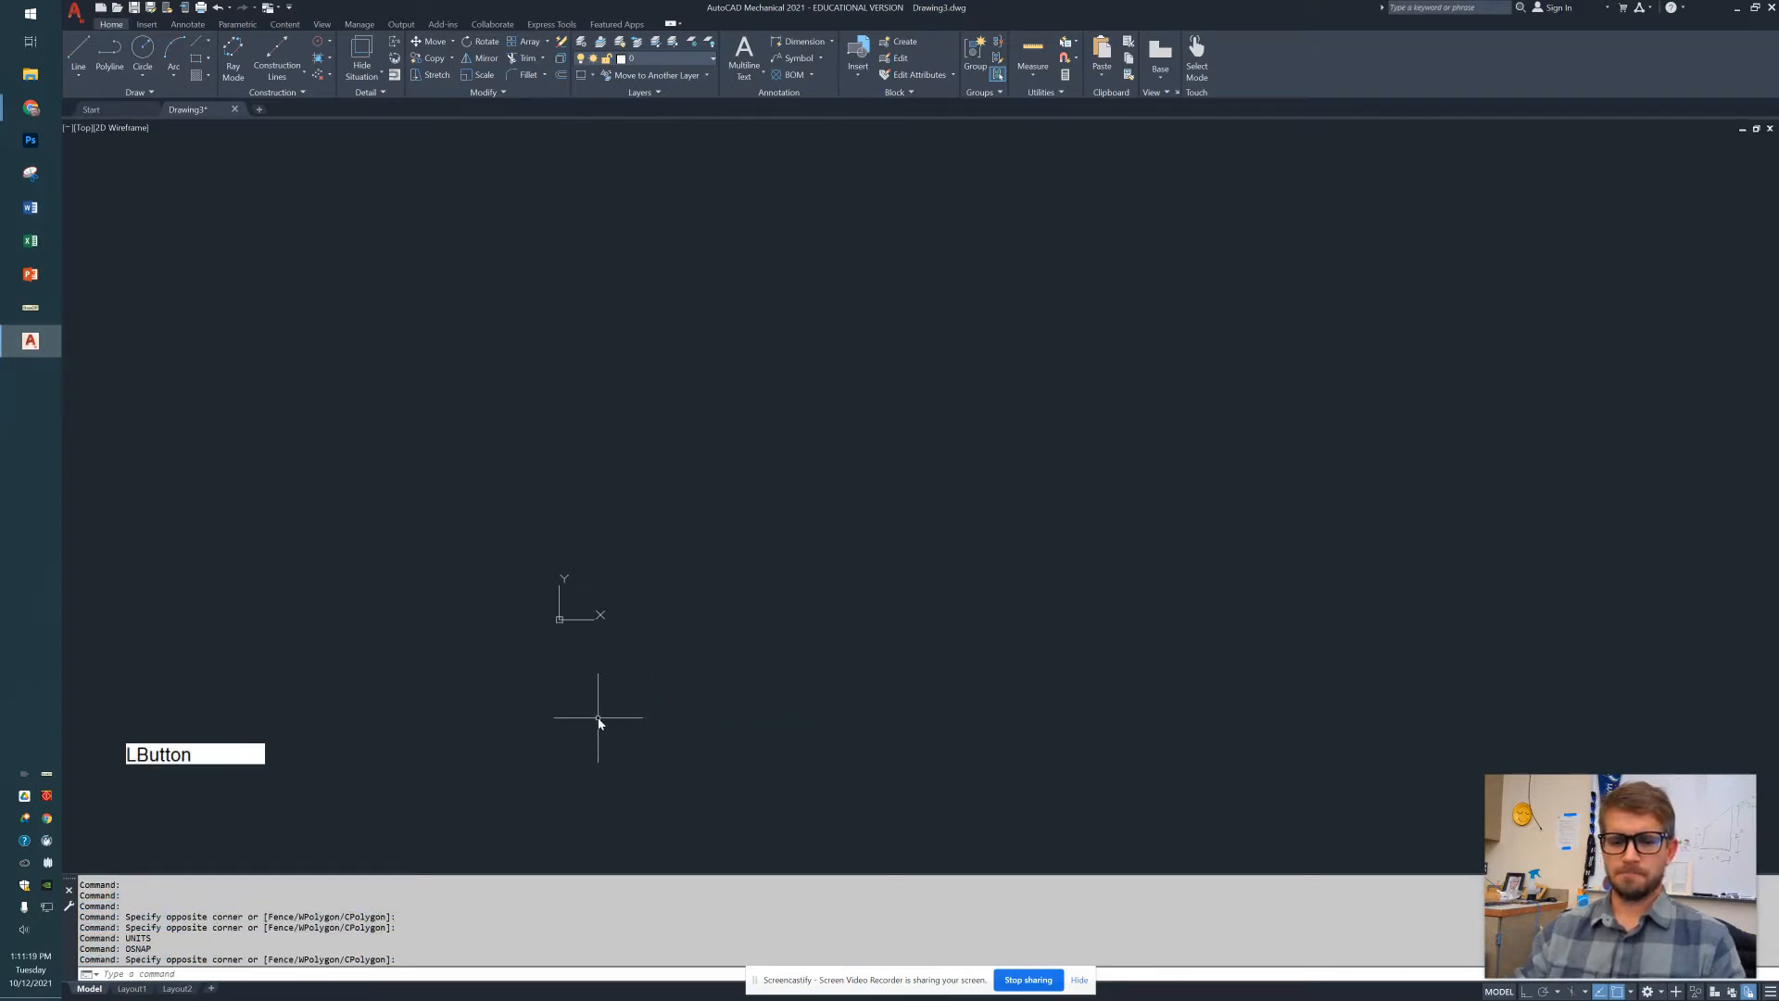
pyautogui.press('Escape')
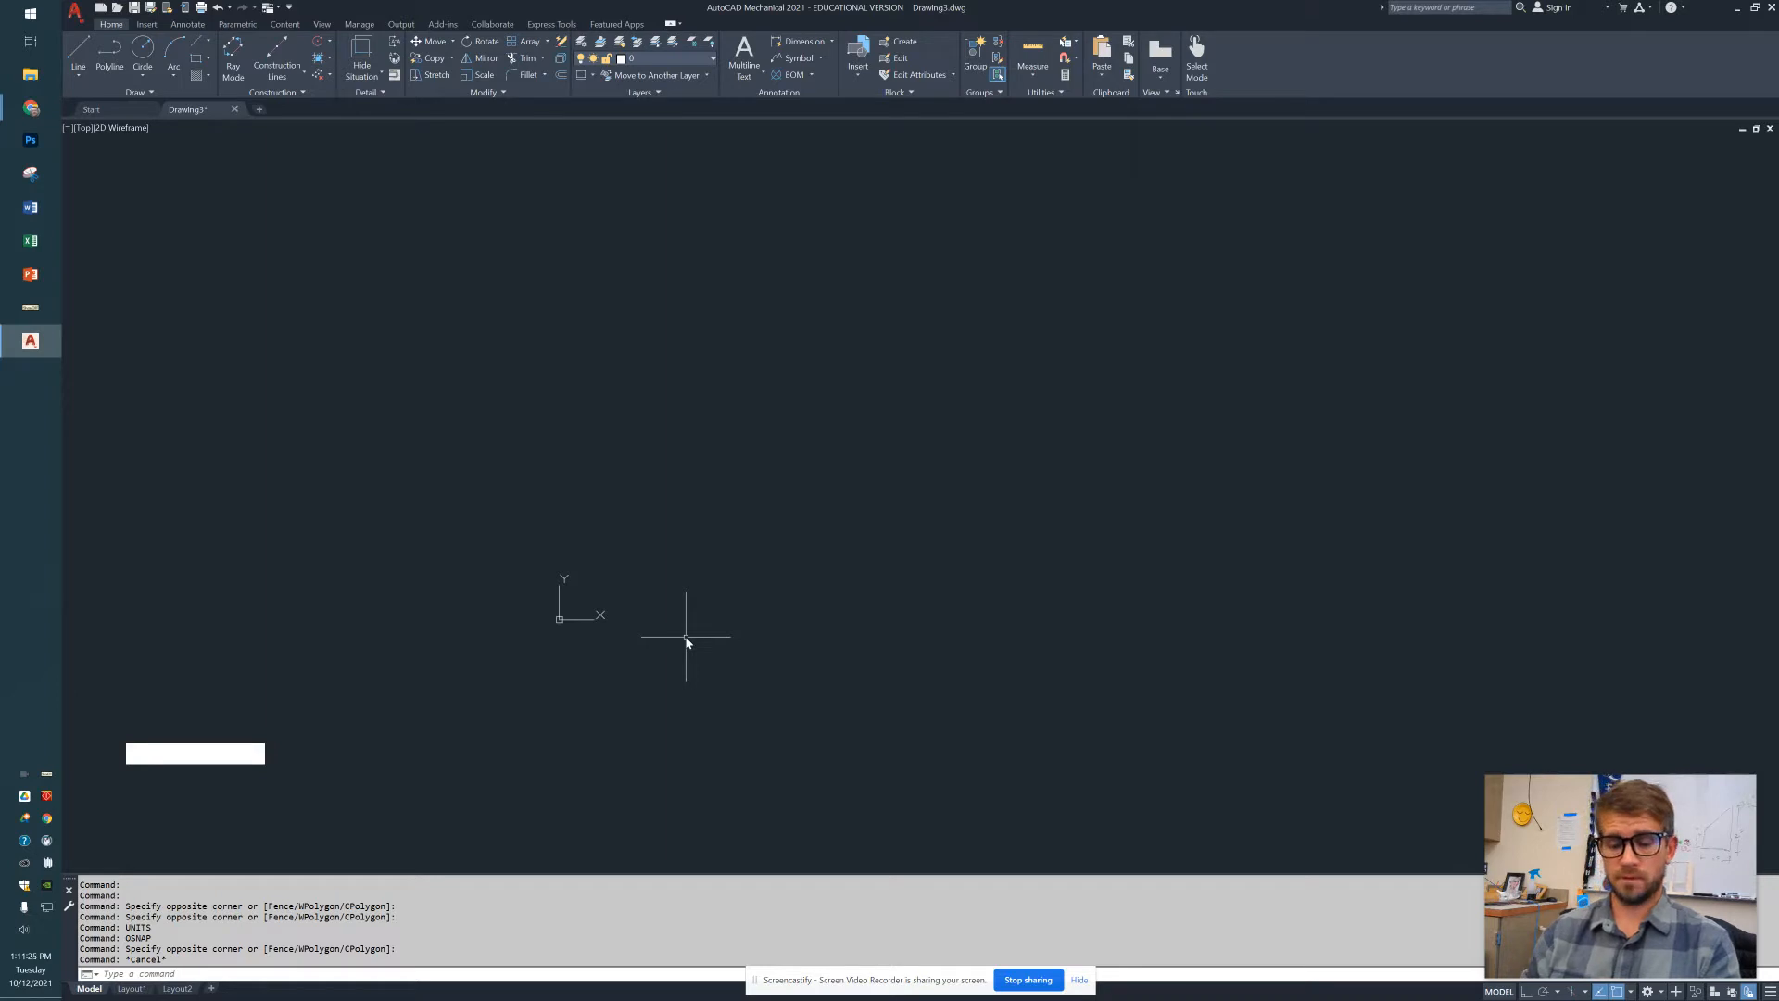
# Turn object snap off and back on
pyautogui.press('F3')
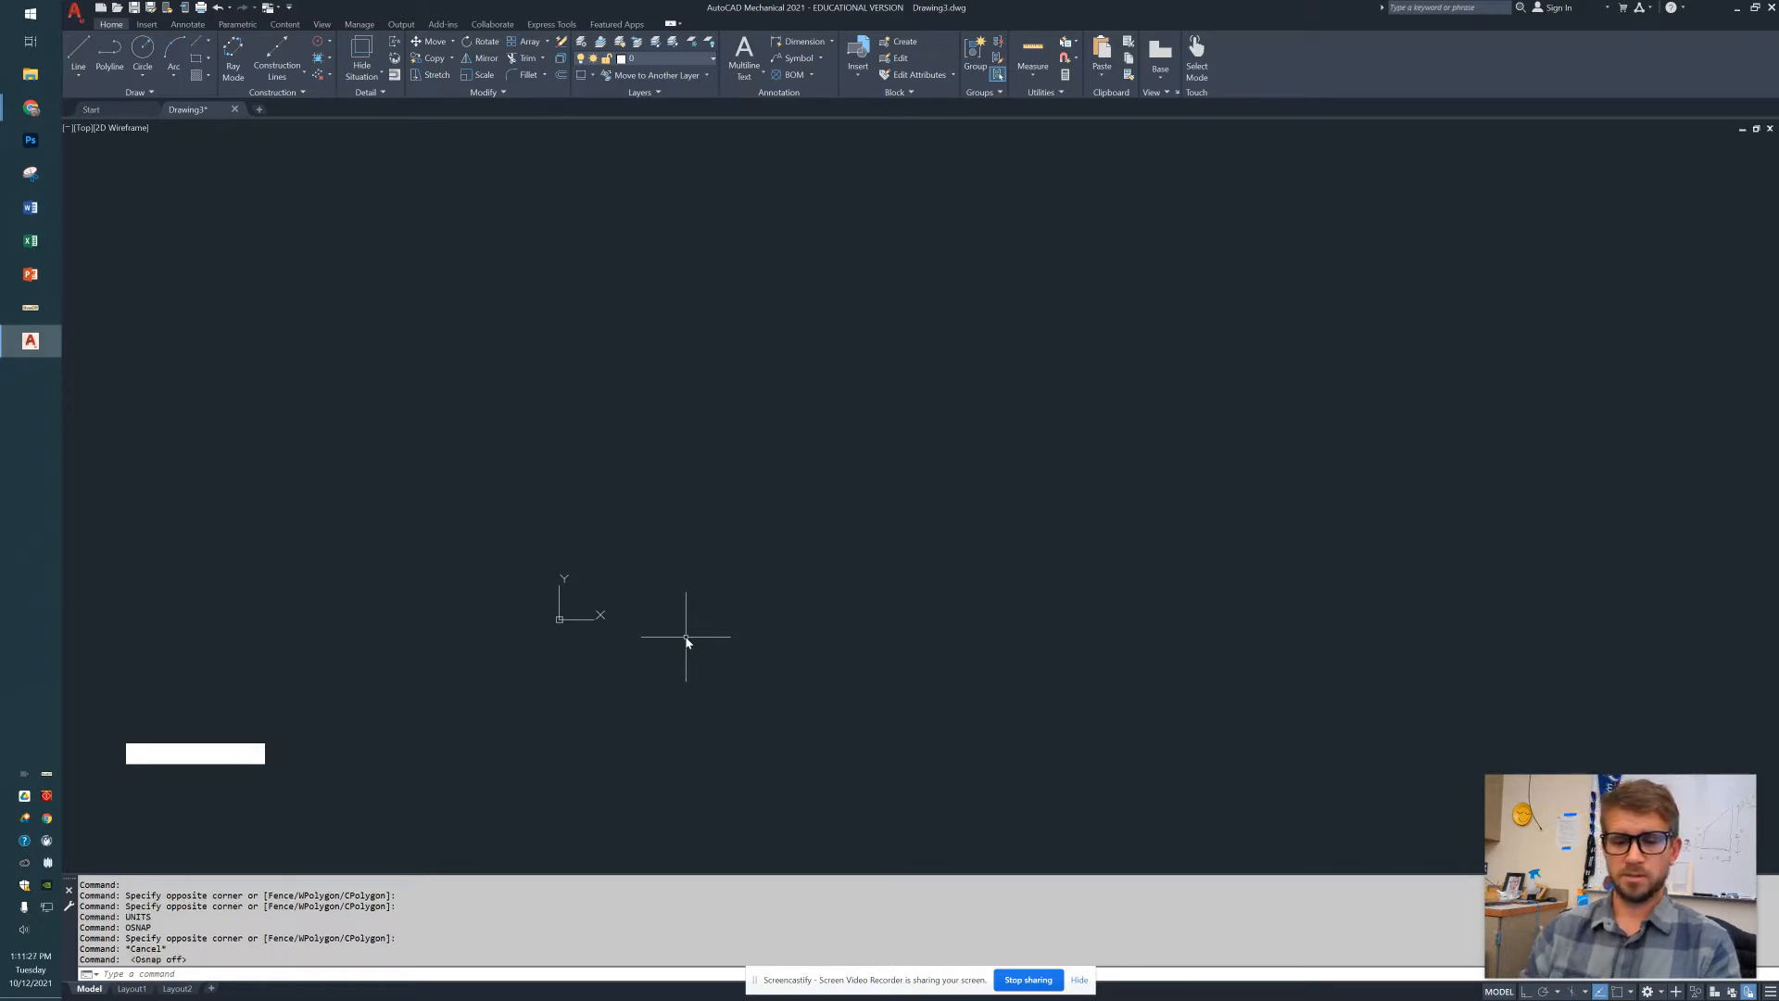
pyautogui.press('F3')
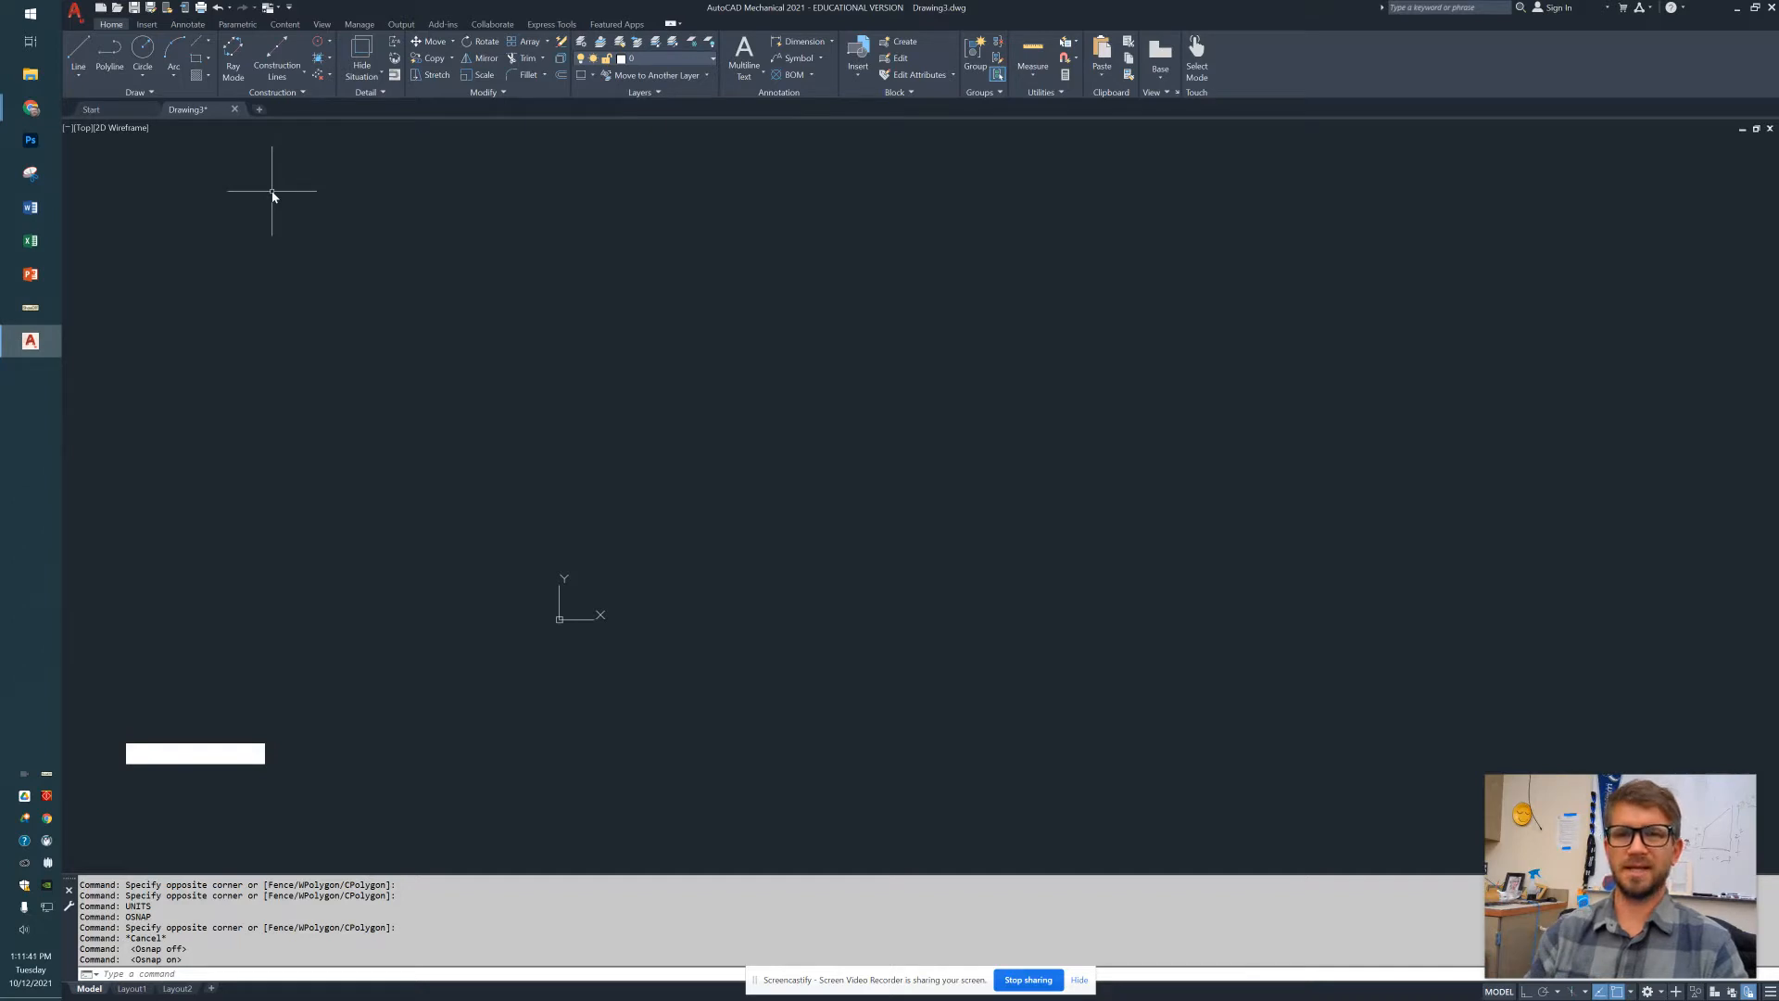
# Draw a line from the origin 0,0 to the relative point @3,4
pyautogui.write('L')
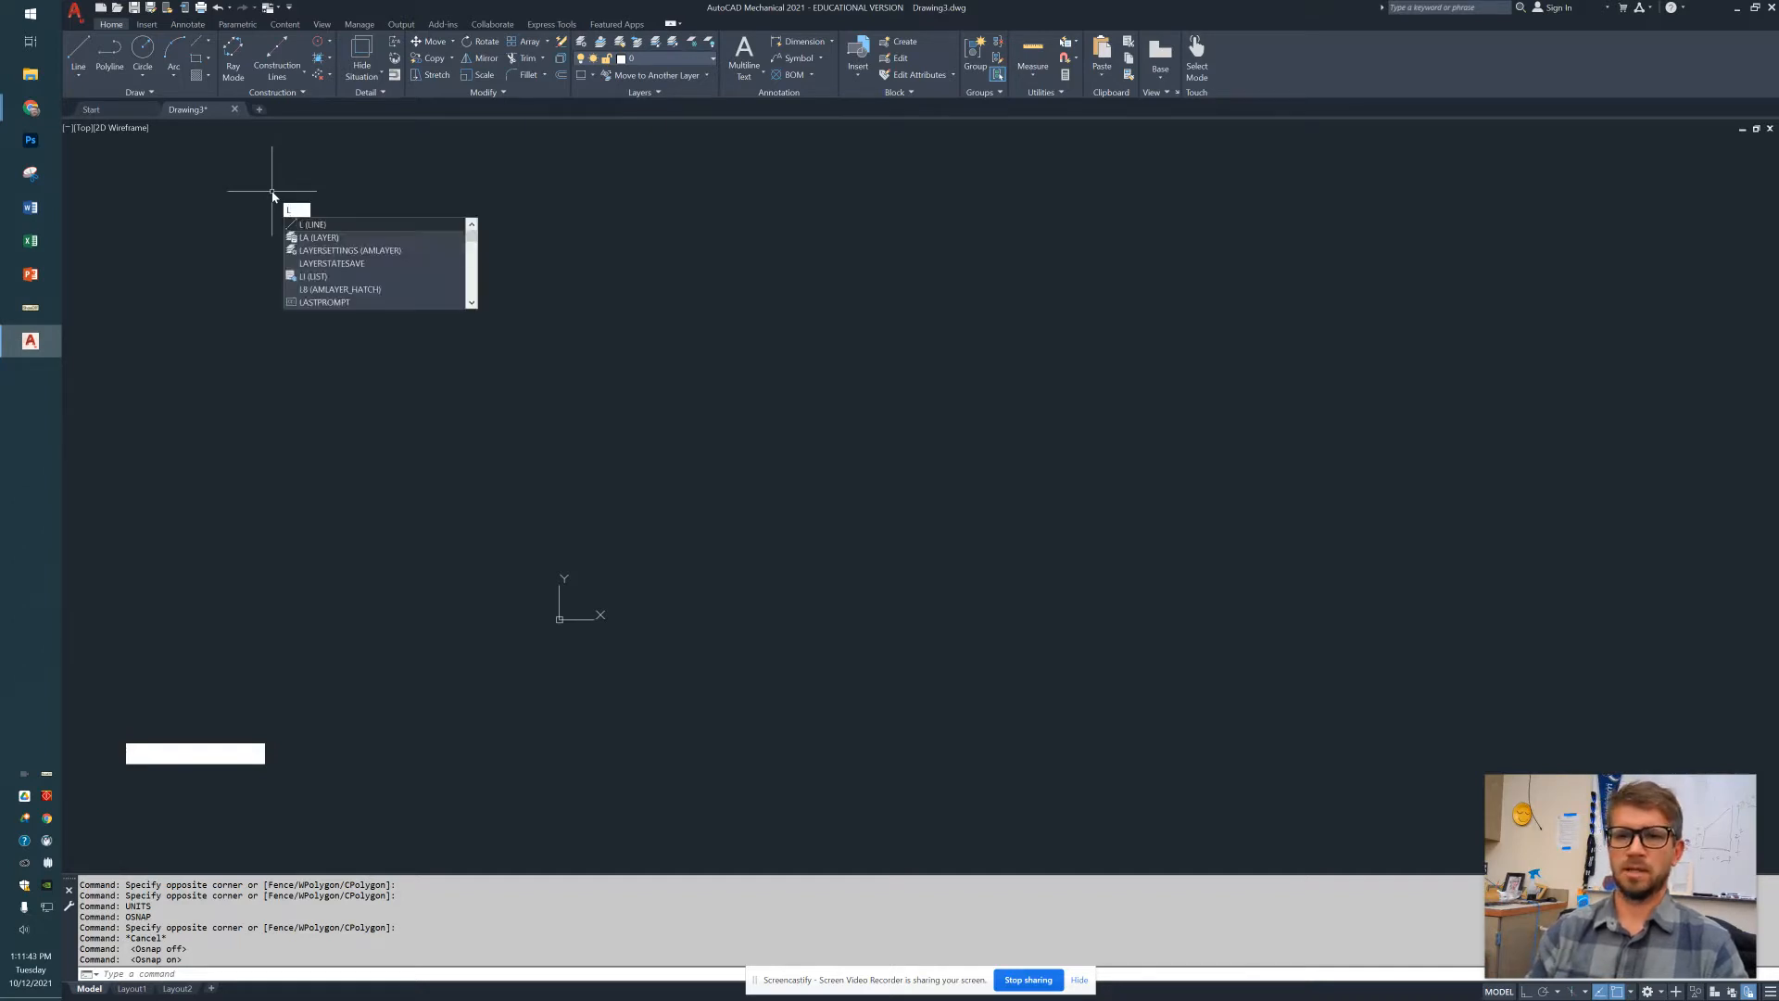
pyautogui.press('Return')
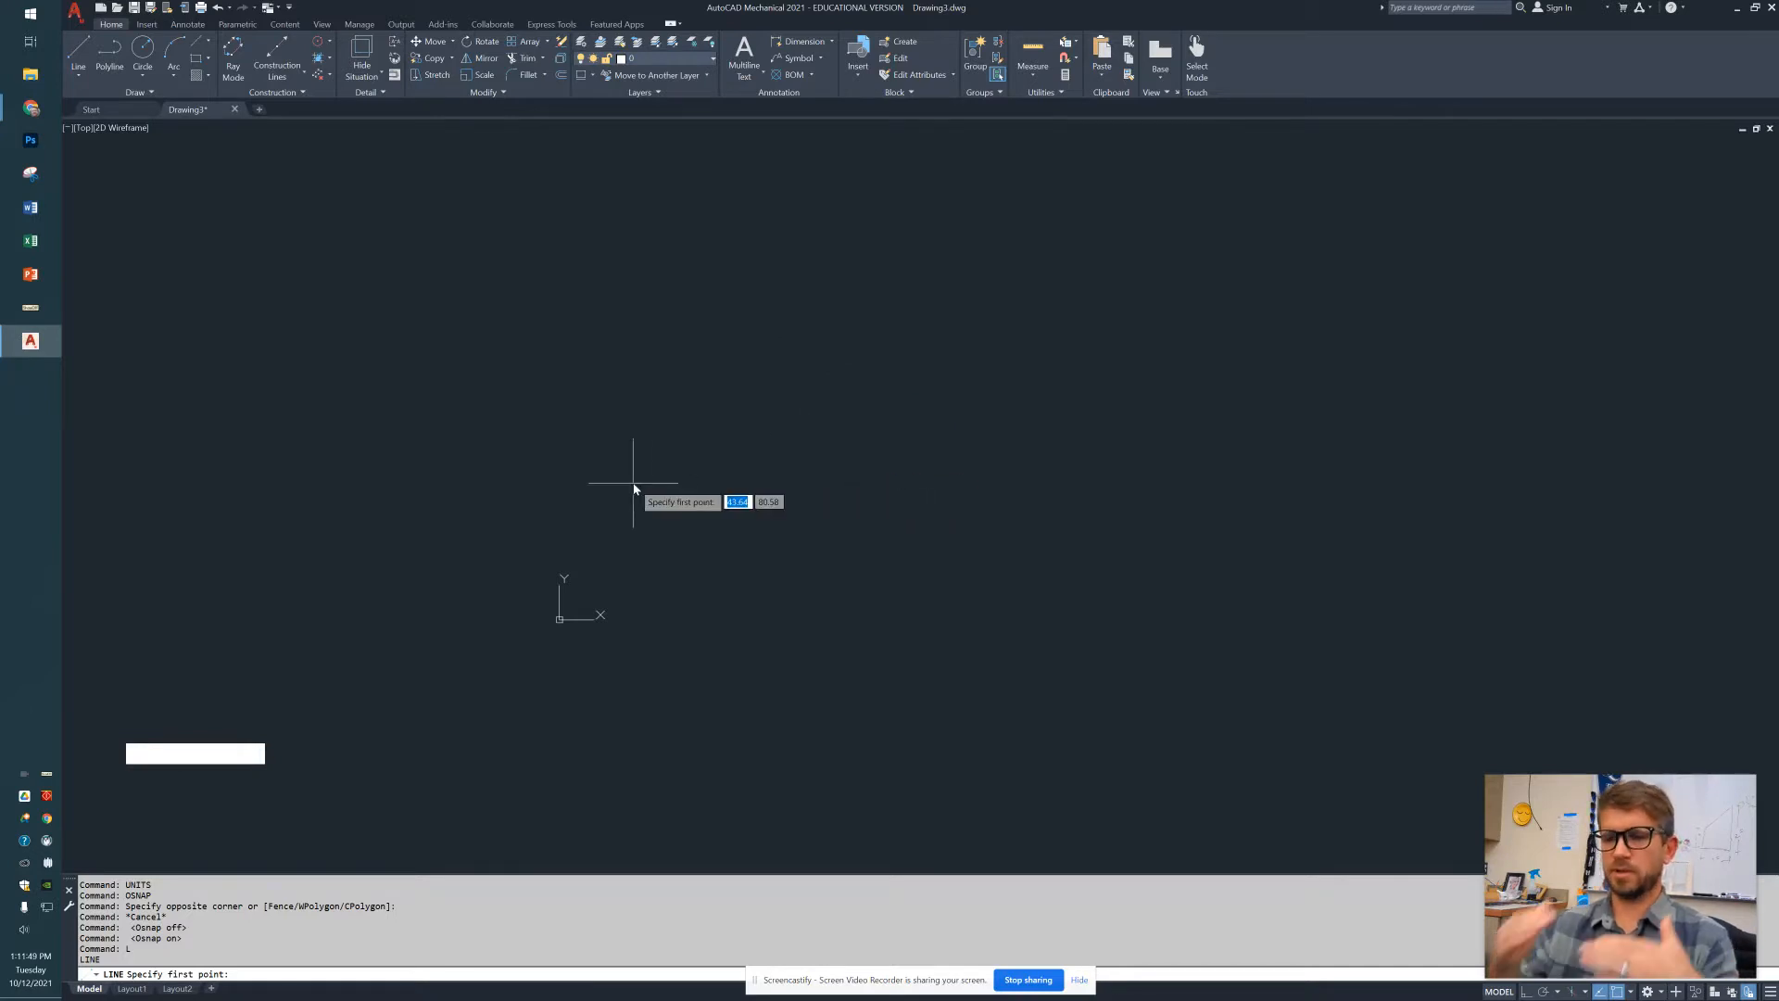
pyautogui.write('0')
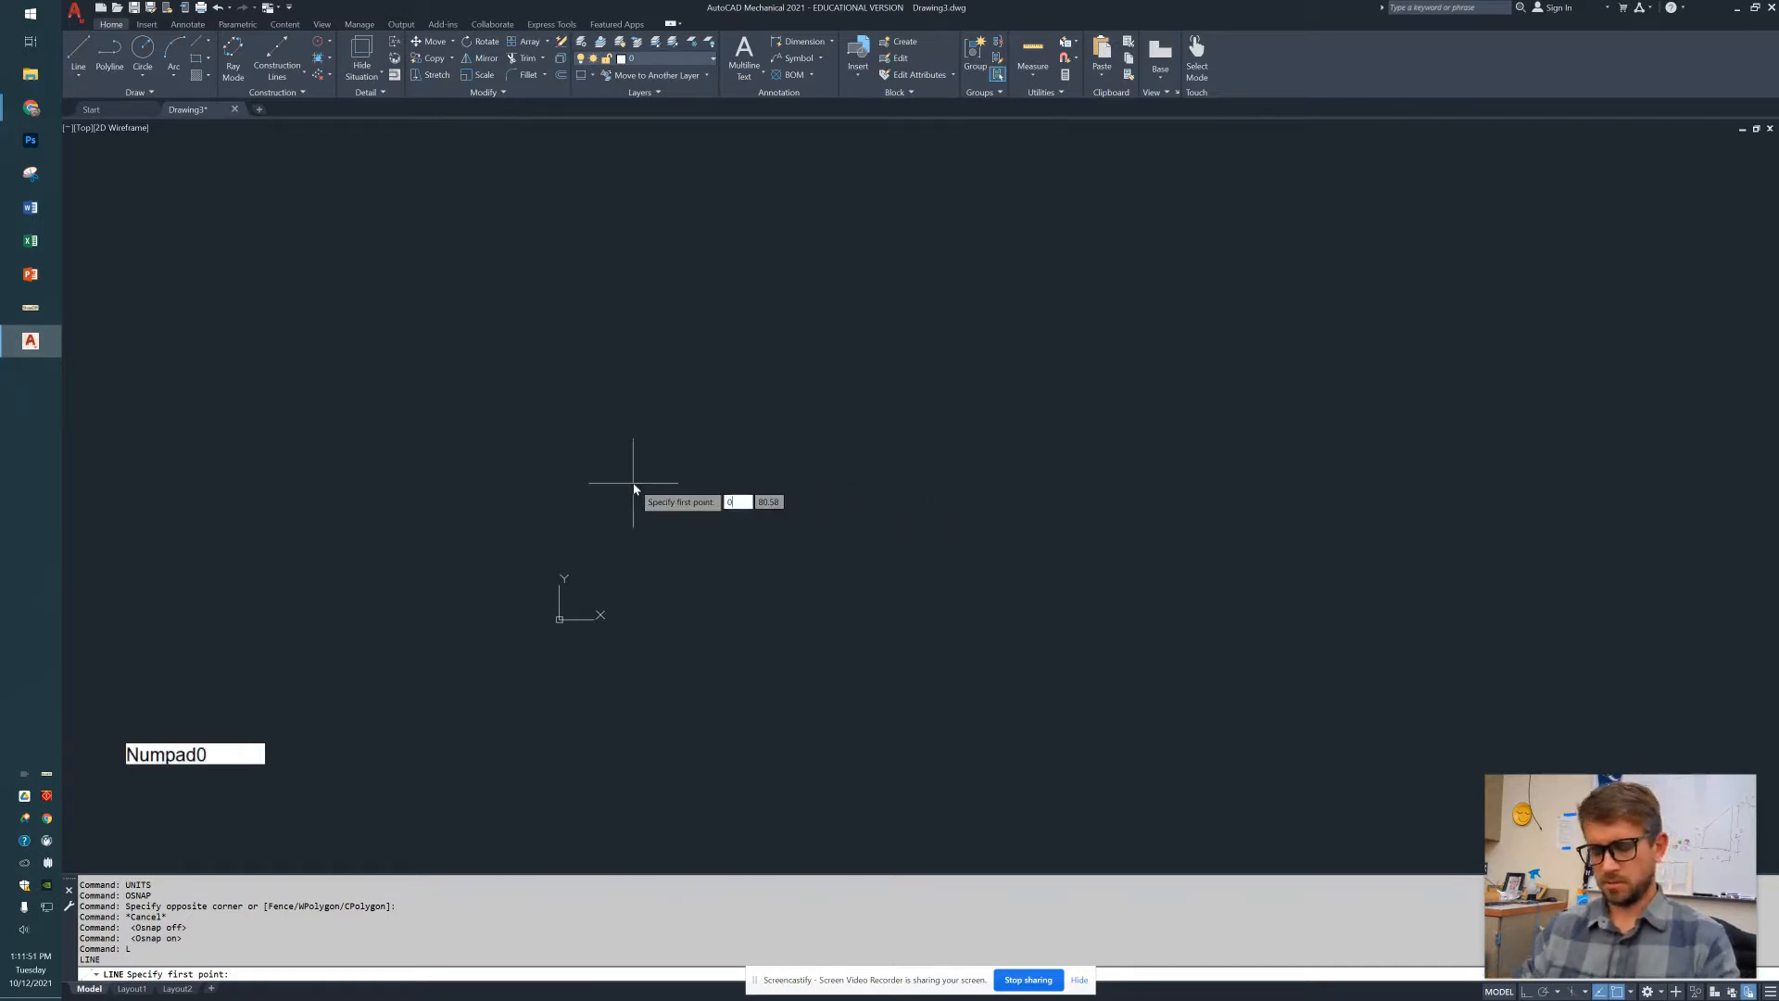
pyautogui.press('Tab')
pyautogui.write('0')
pyautogui.press('Return')
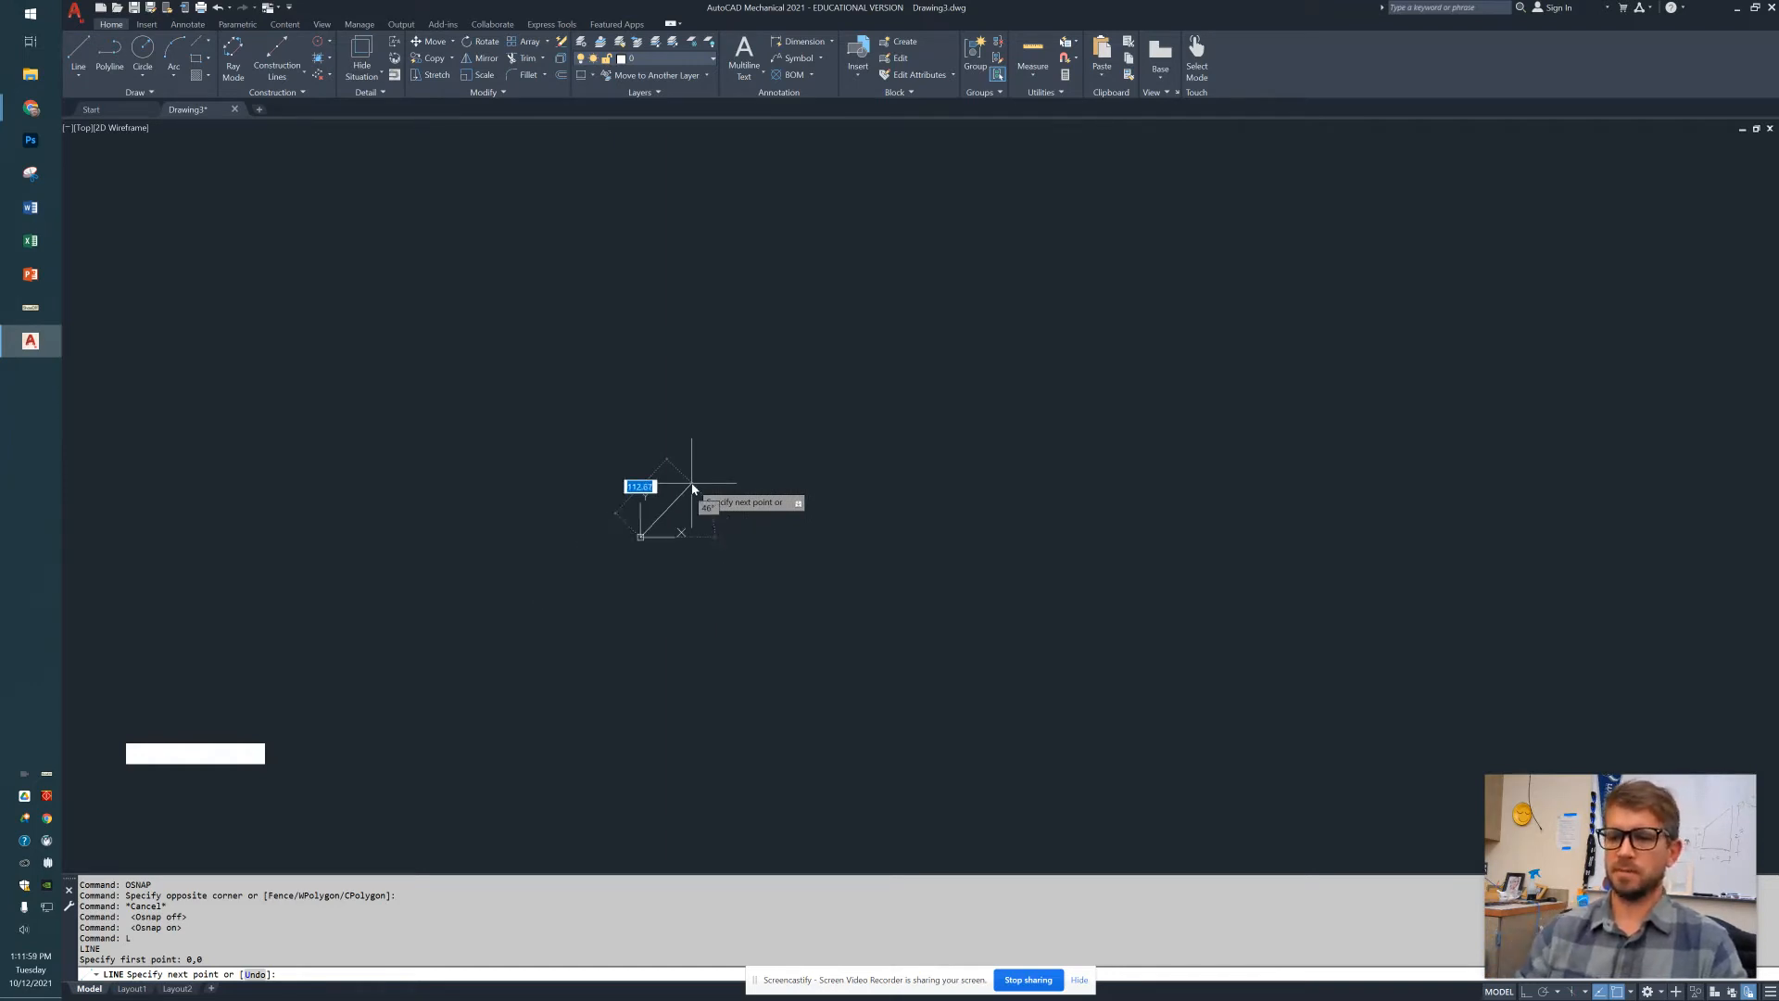
pyautogui.moveTo(866, 350); pyautogui.dragTo(718, 593, button='middle')
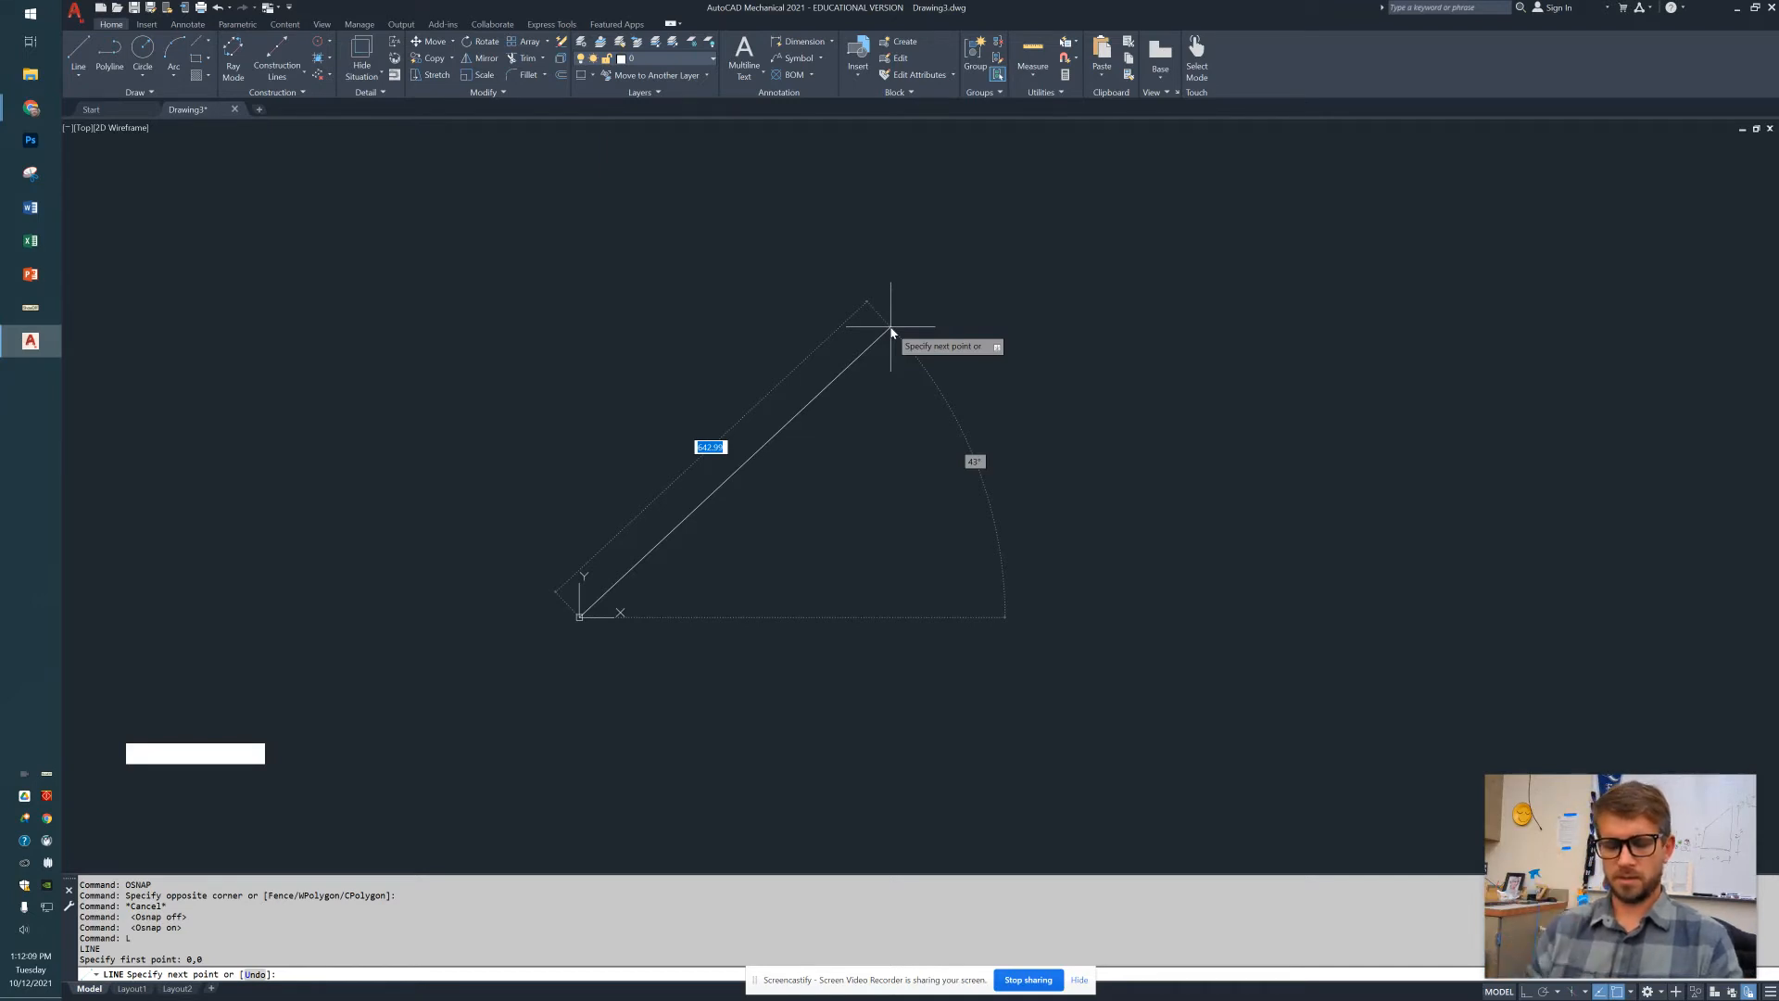
pyautogui.write('3')
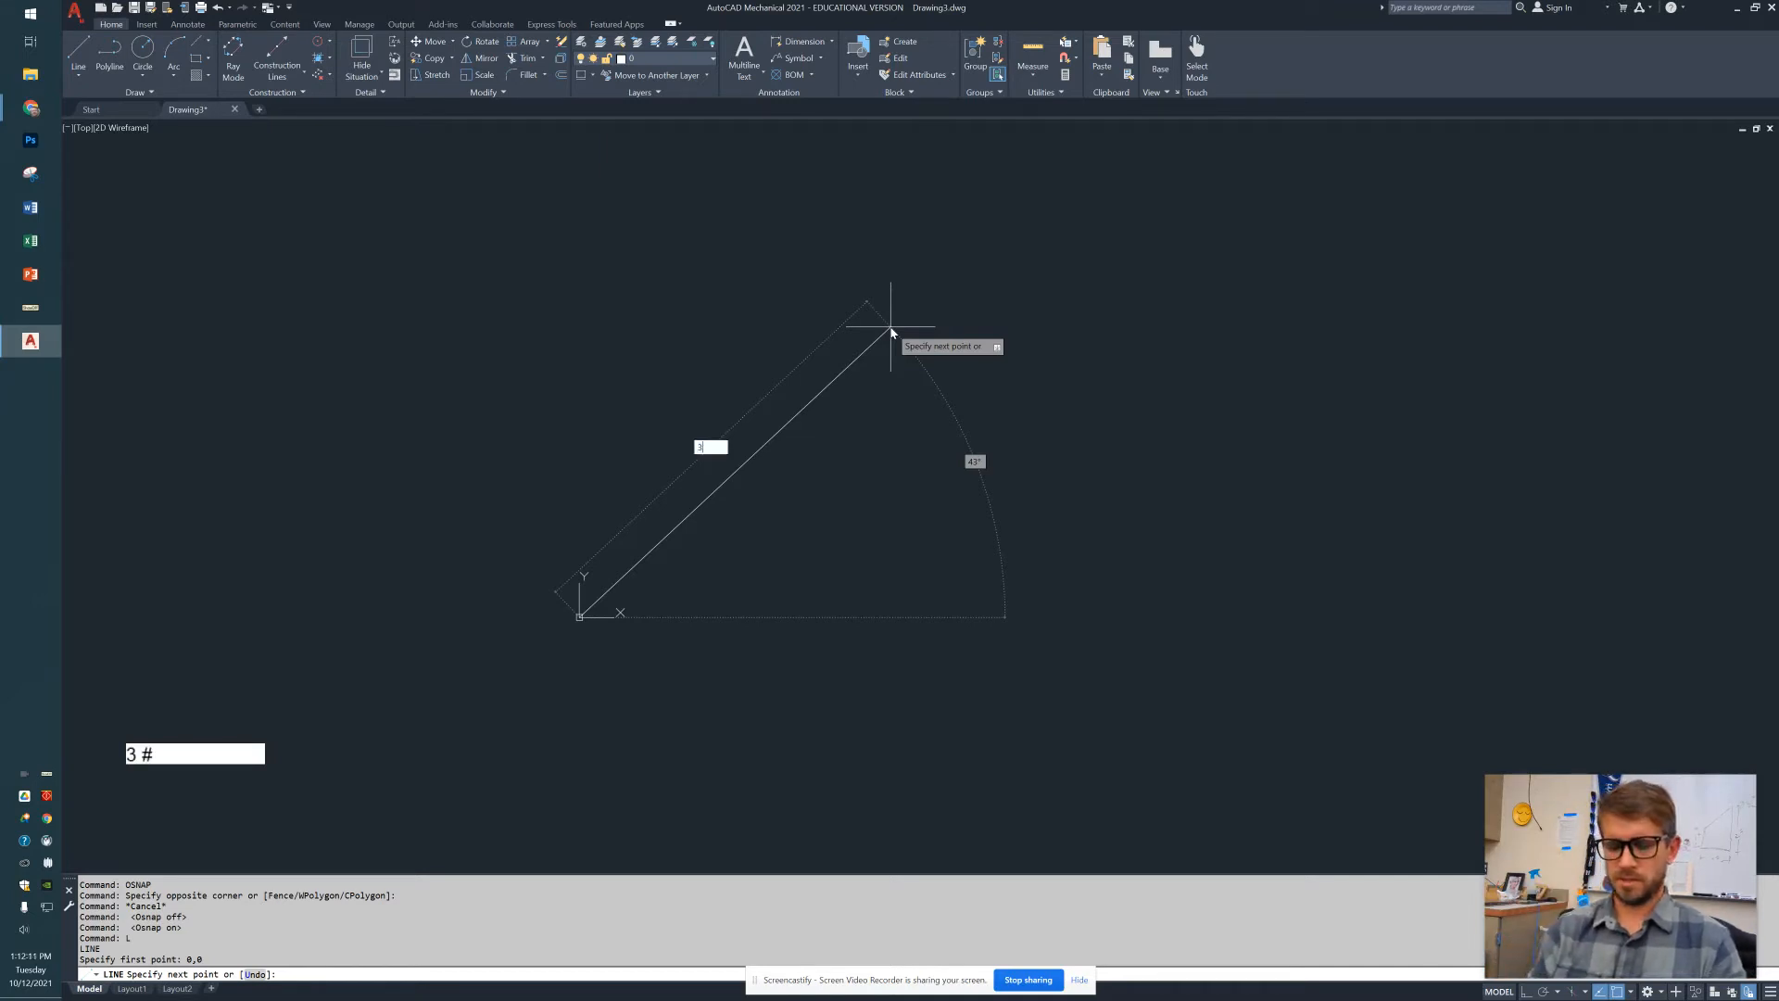
pyautogui.write(',4')
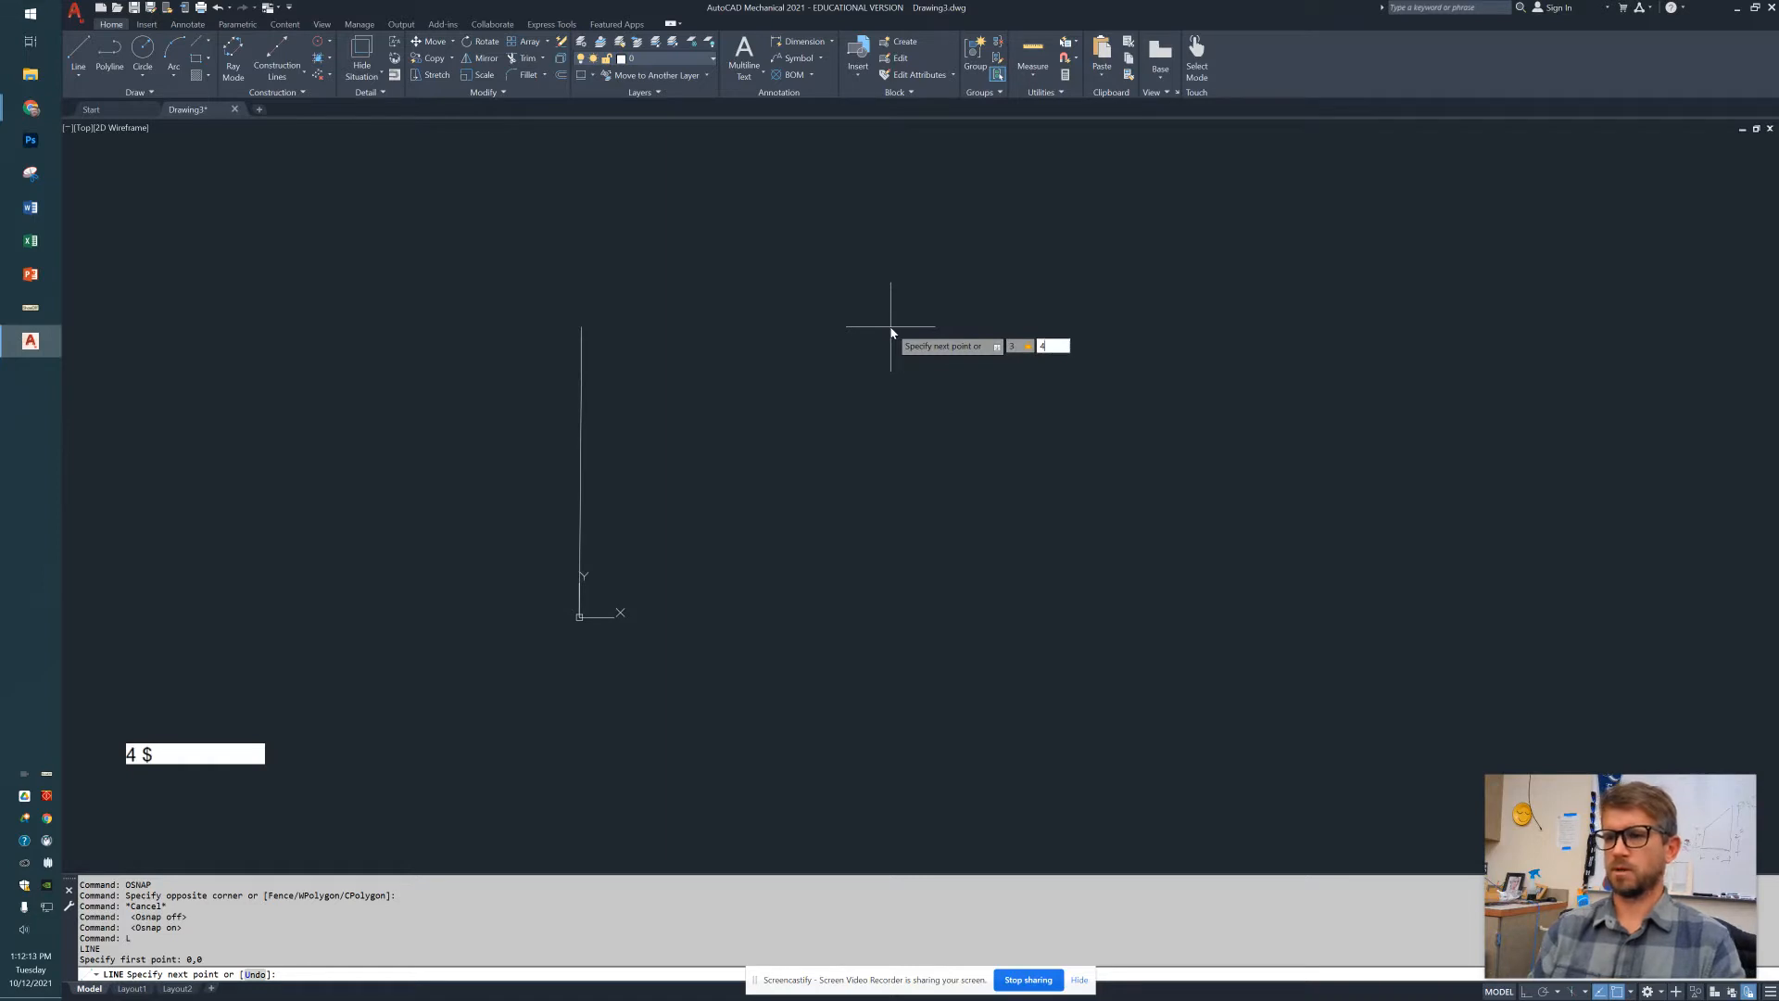
pyautogui.press('Return')
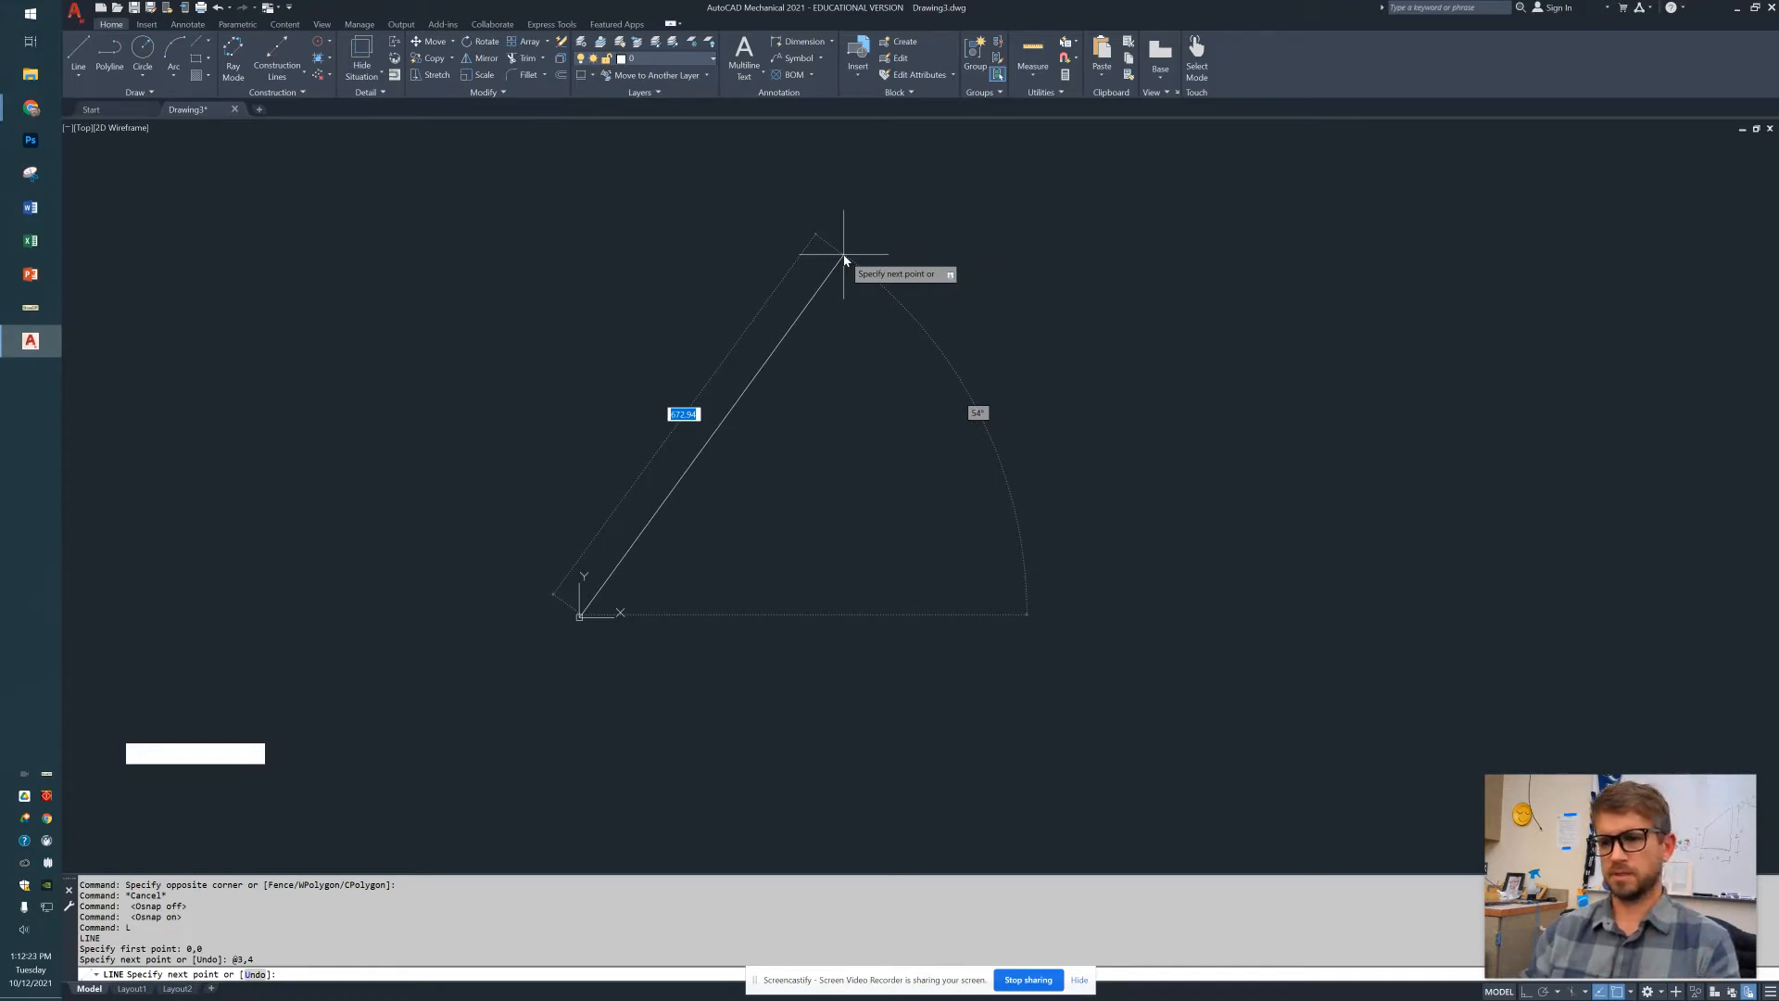
pyautogui.press('Escape')
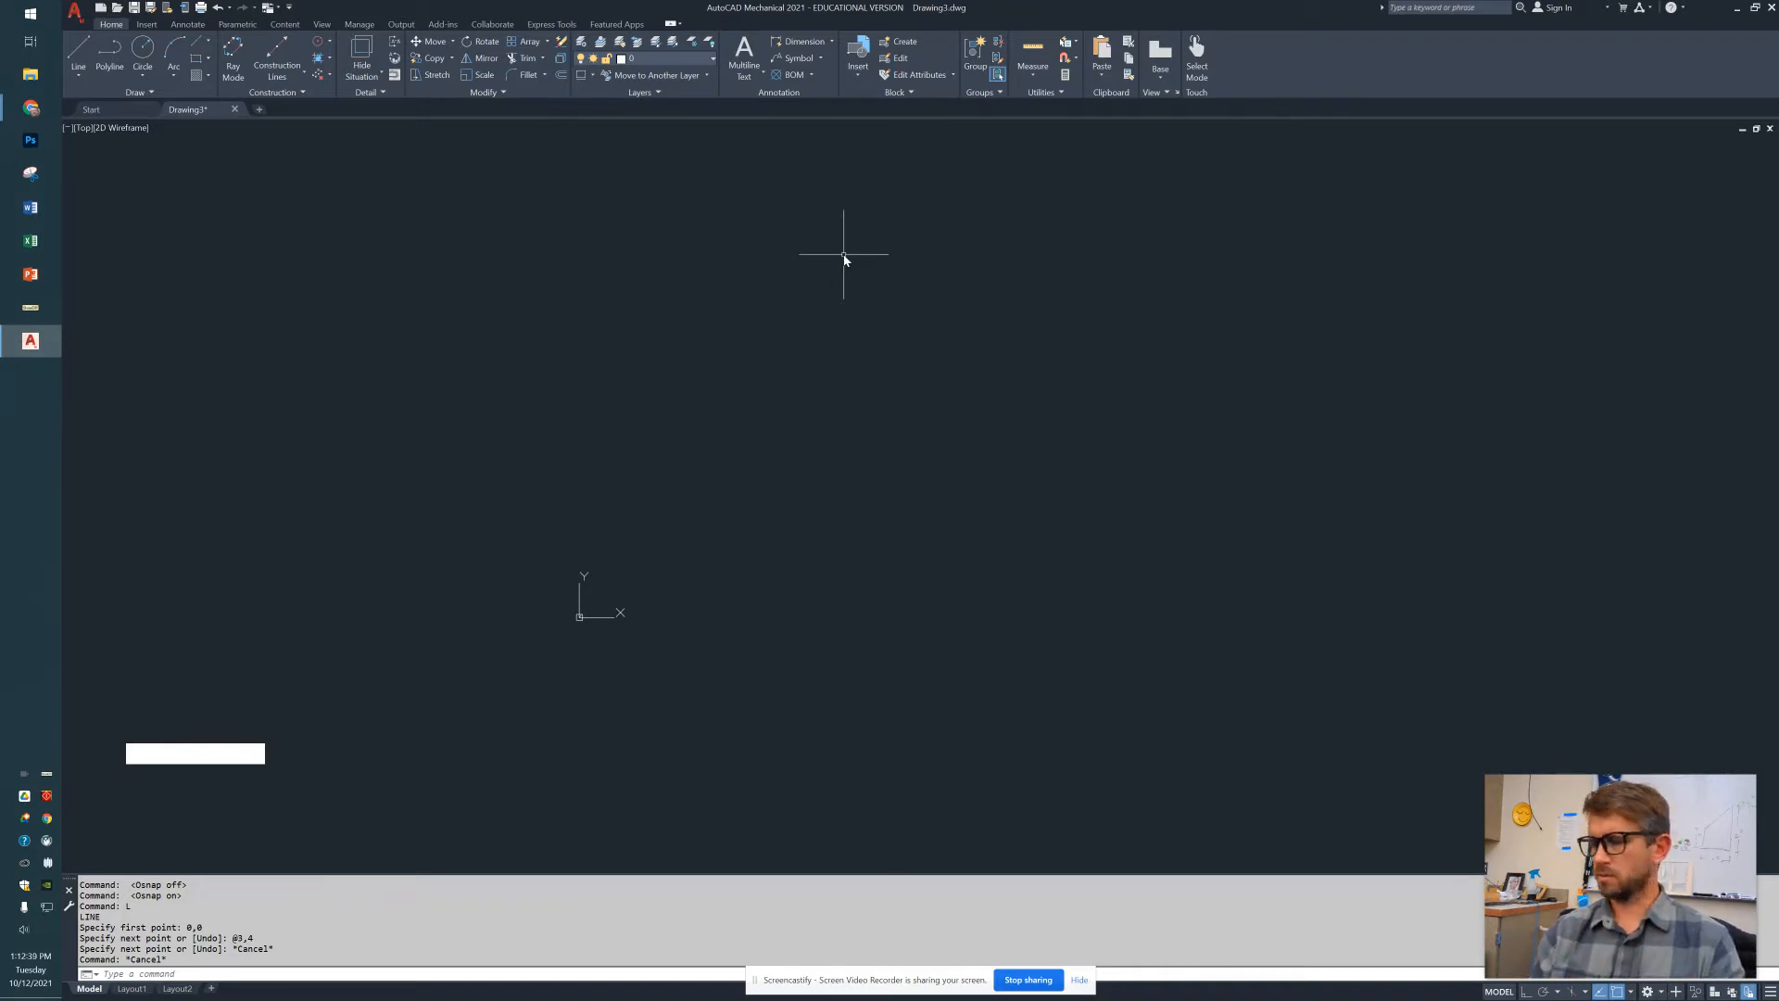
# Zoom to the drawing extents and back out enough to view the whole line
pyautogui.press('space')
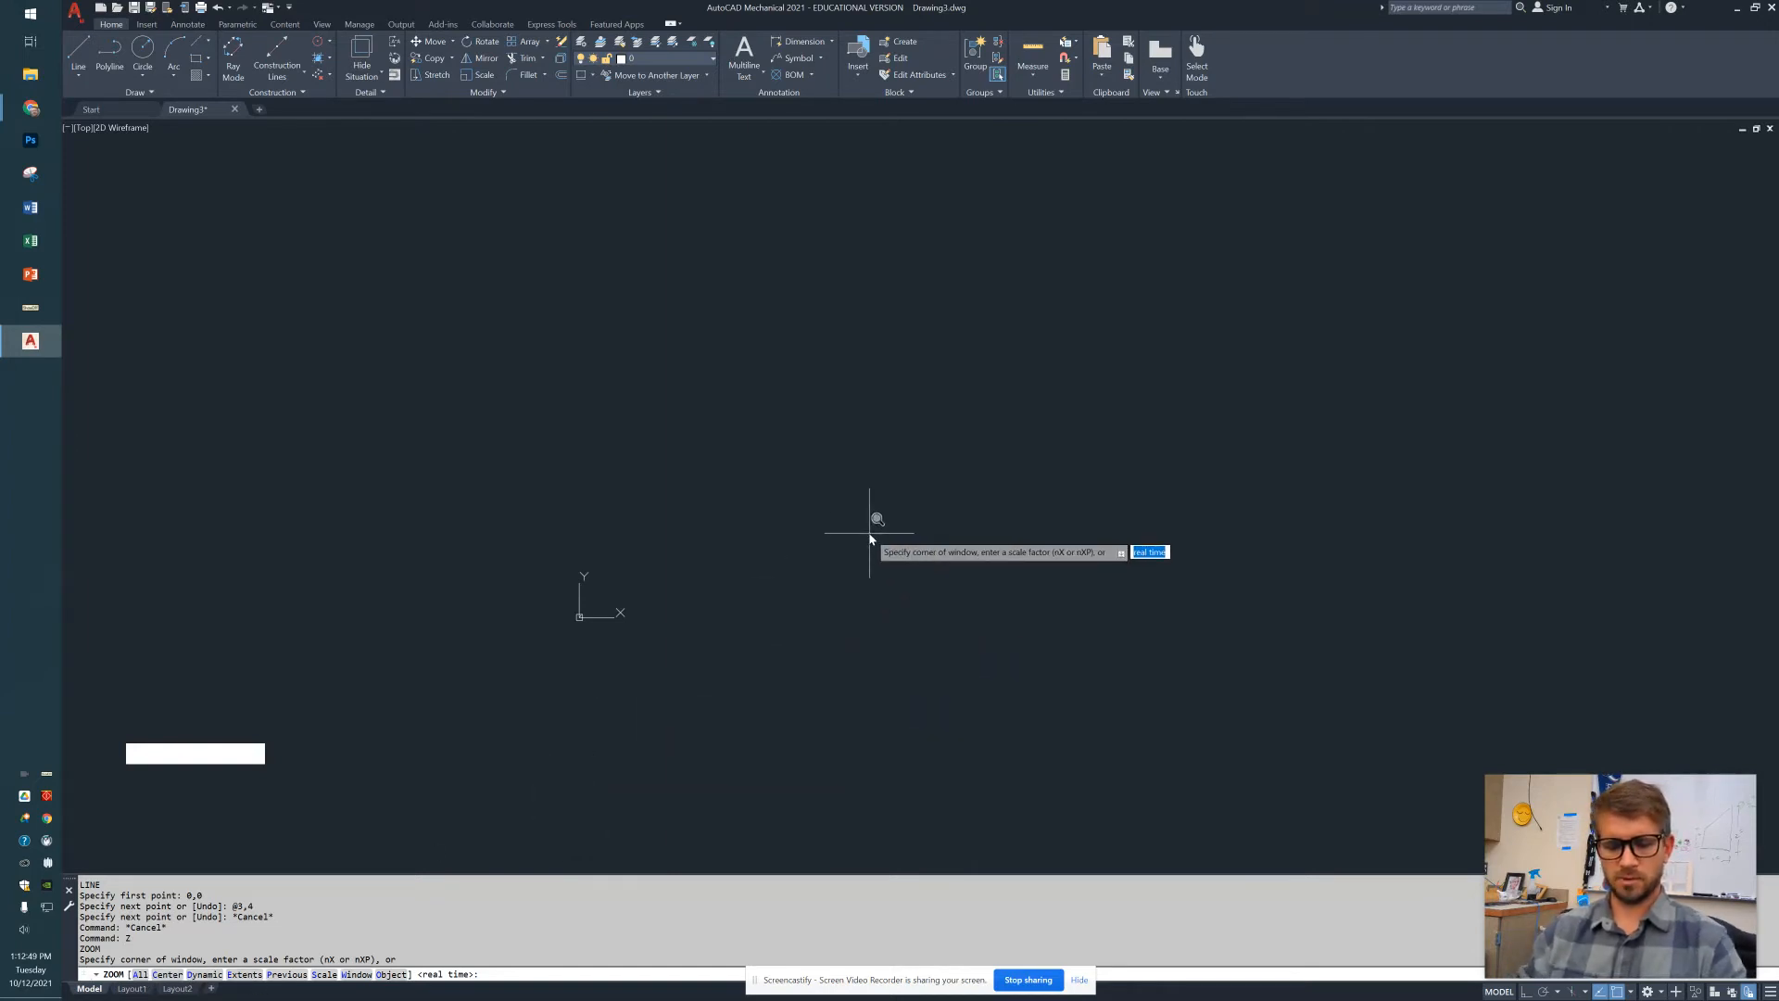
pyautogui.write('e')
pyautogui.press('Return')
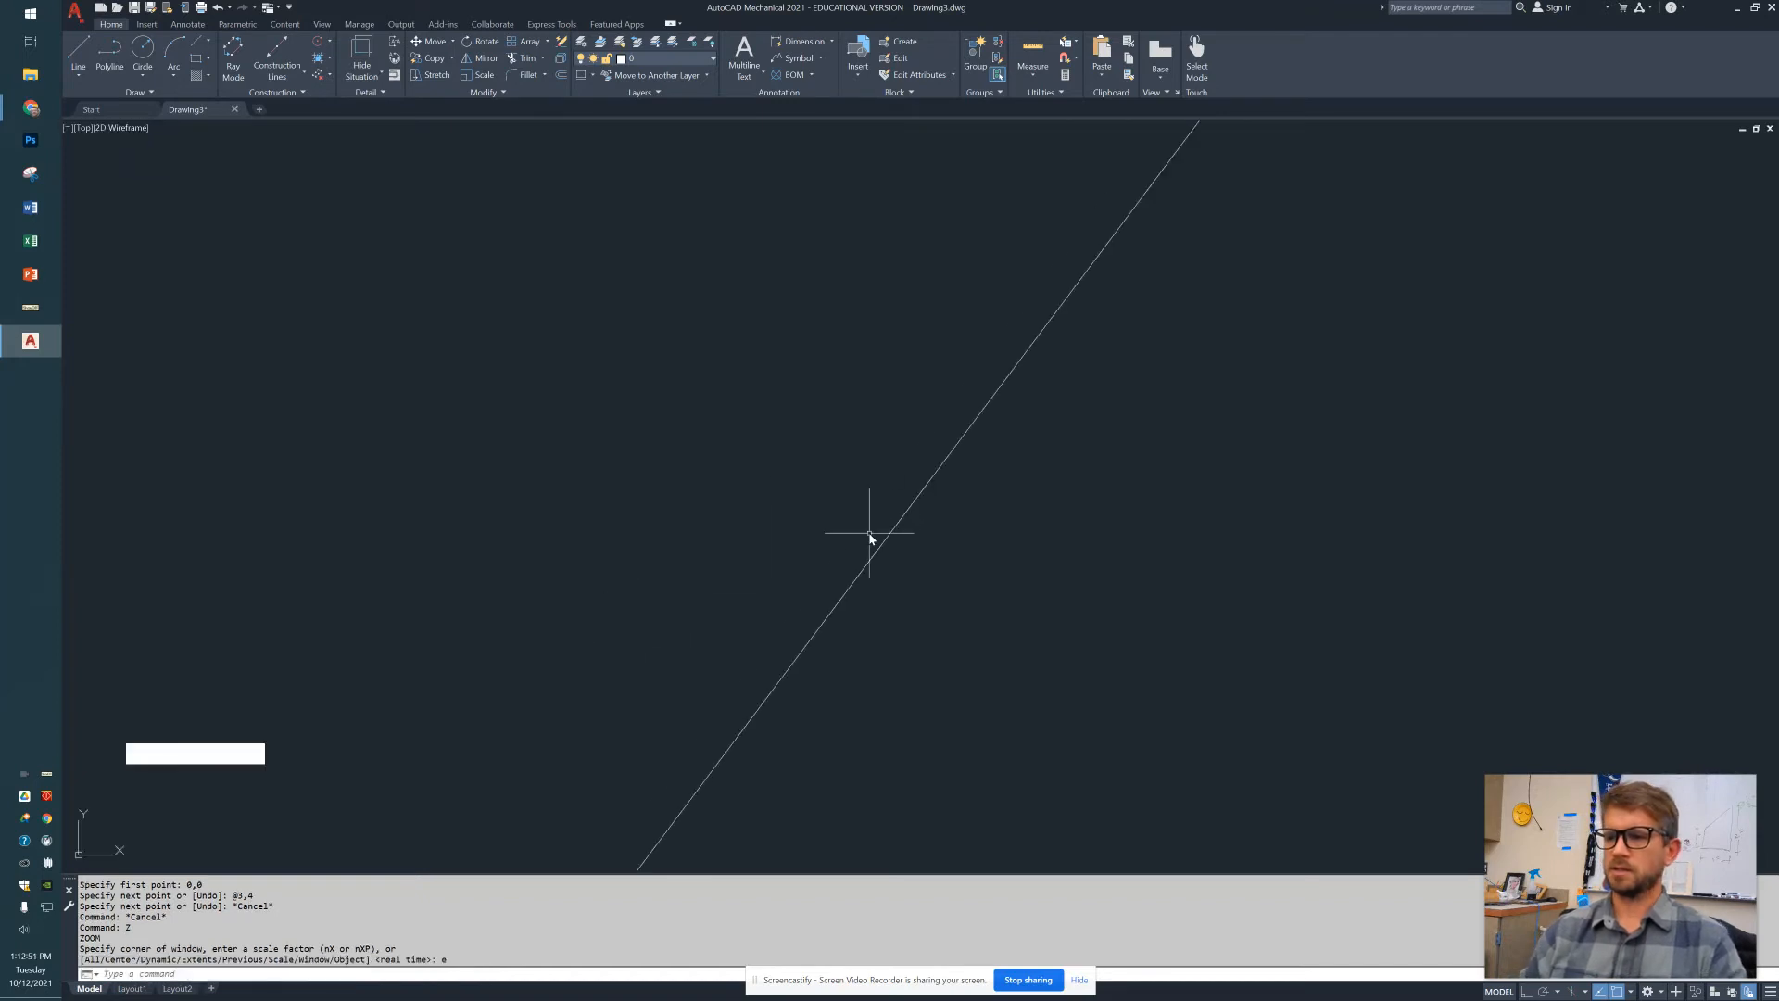
pyautogui.scroll(-5, 822, 485)
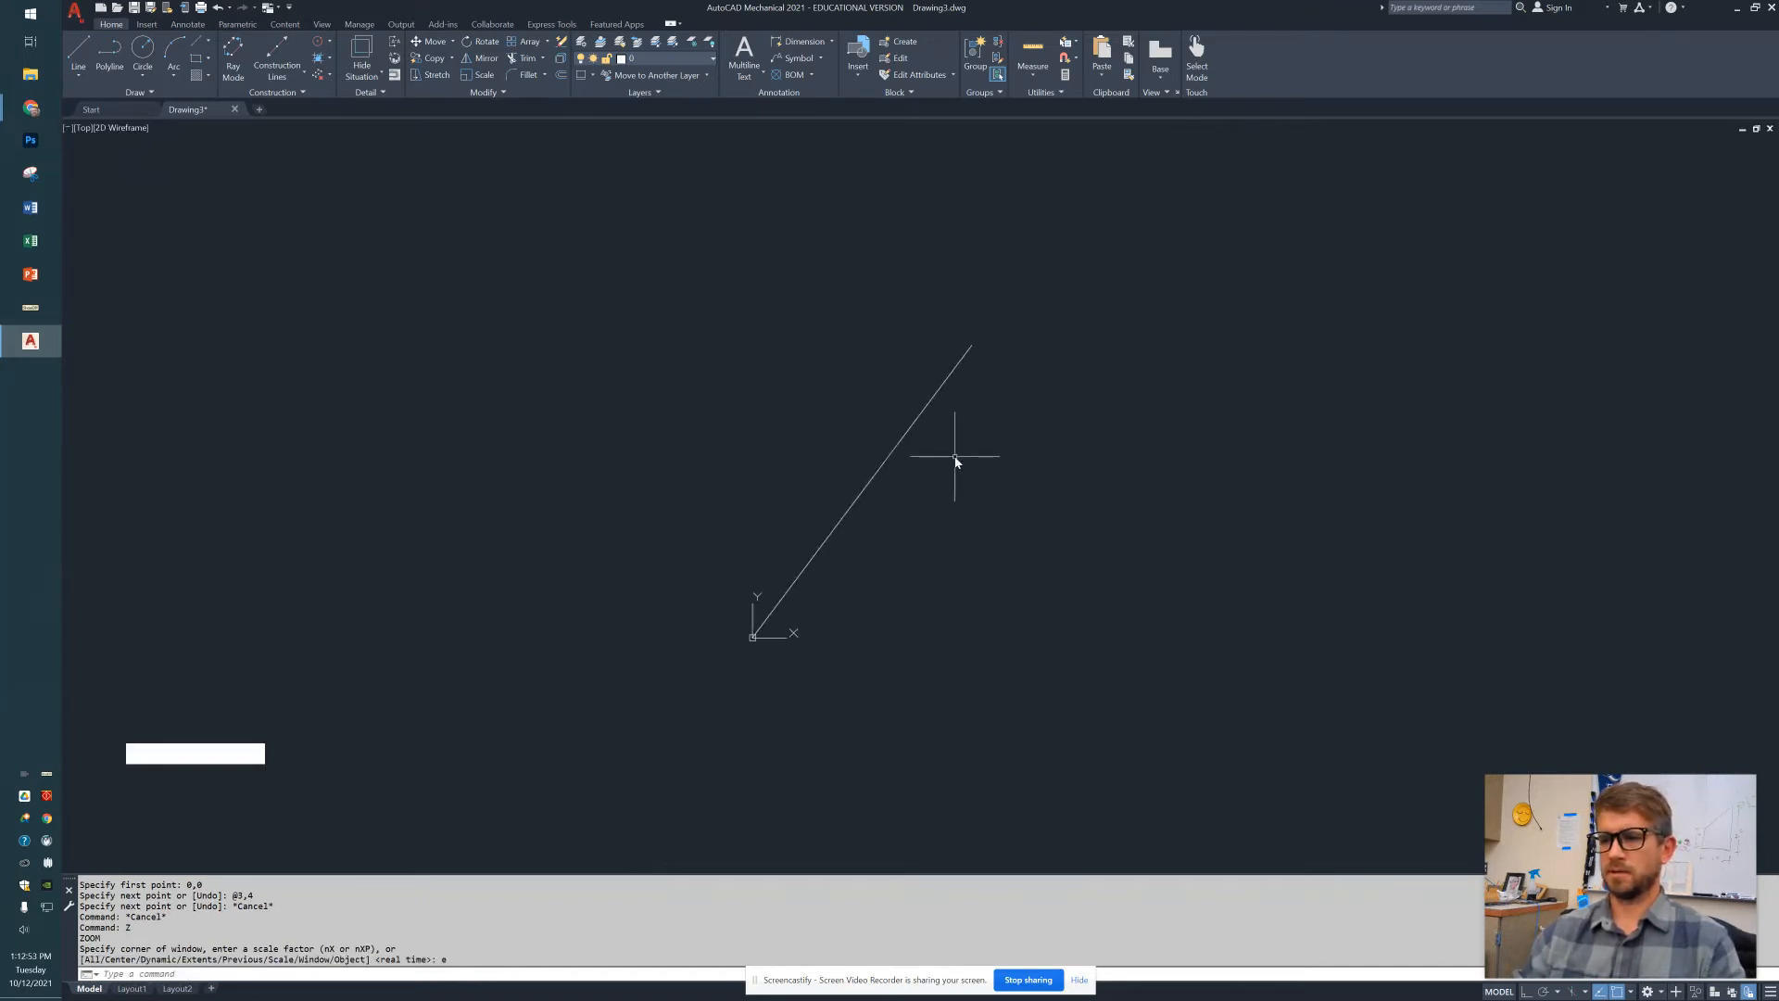
# Zoom to the drawing extents again and reposition the view so the line has free drawing space around it
pyautogui.moveTo(954, 465); pyautogui.dragTo(688, 479, button='middle')
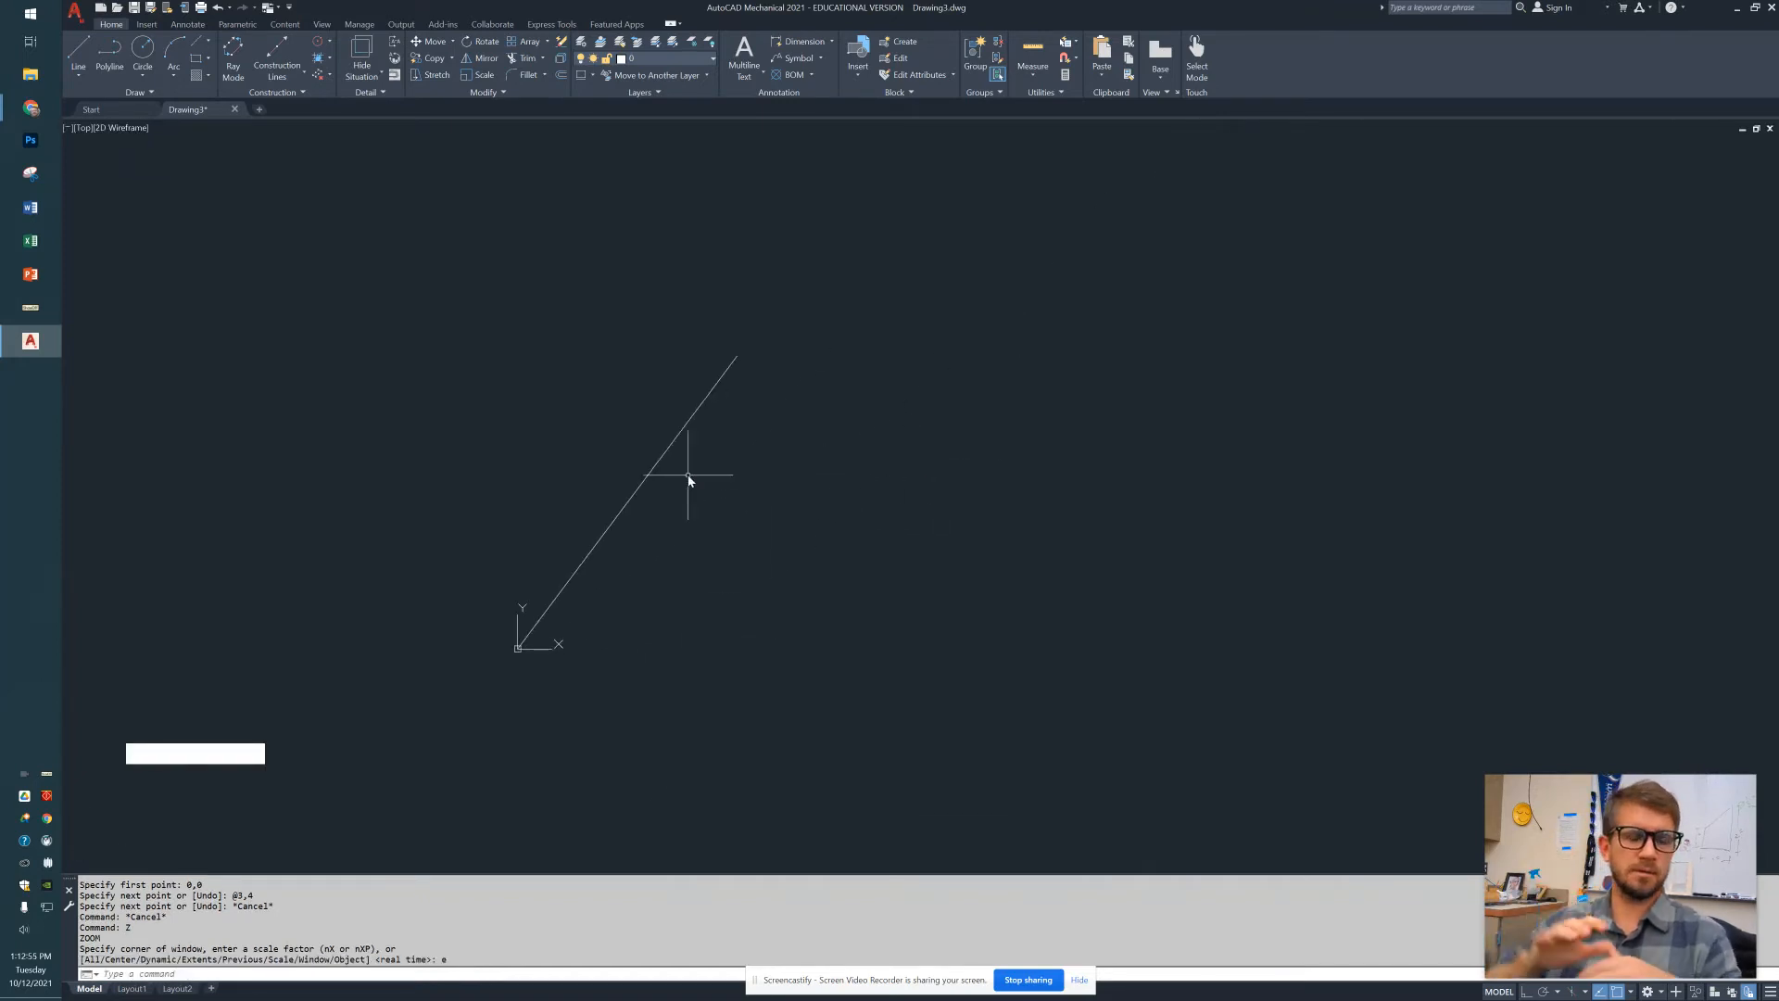
pyautogui.press('space')
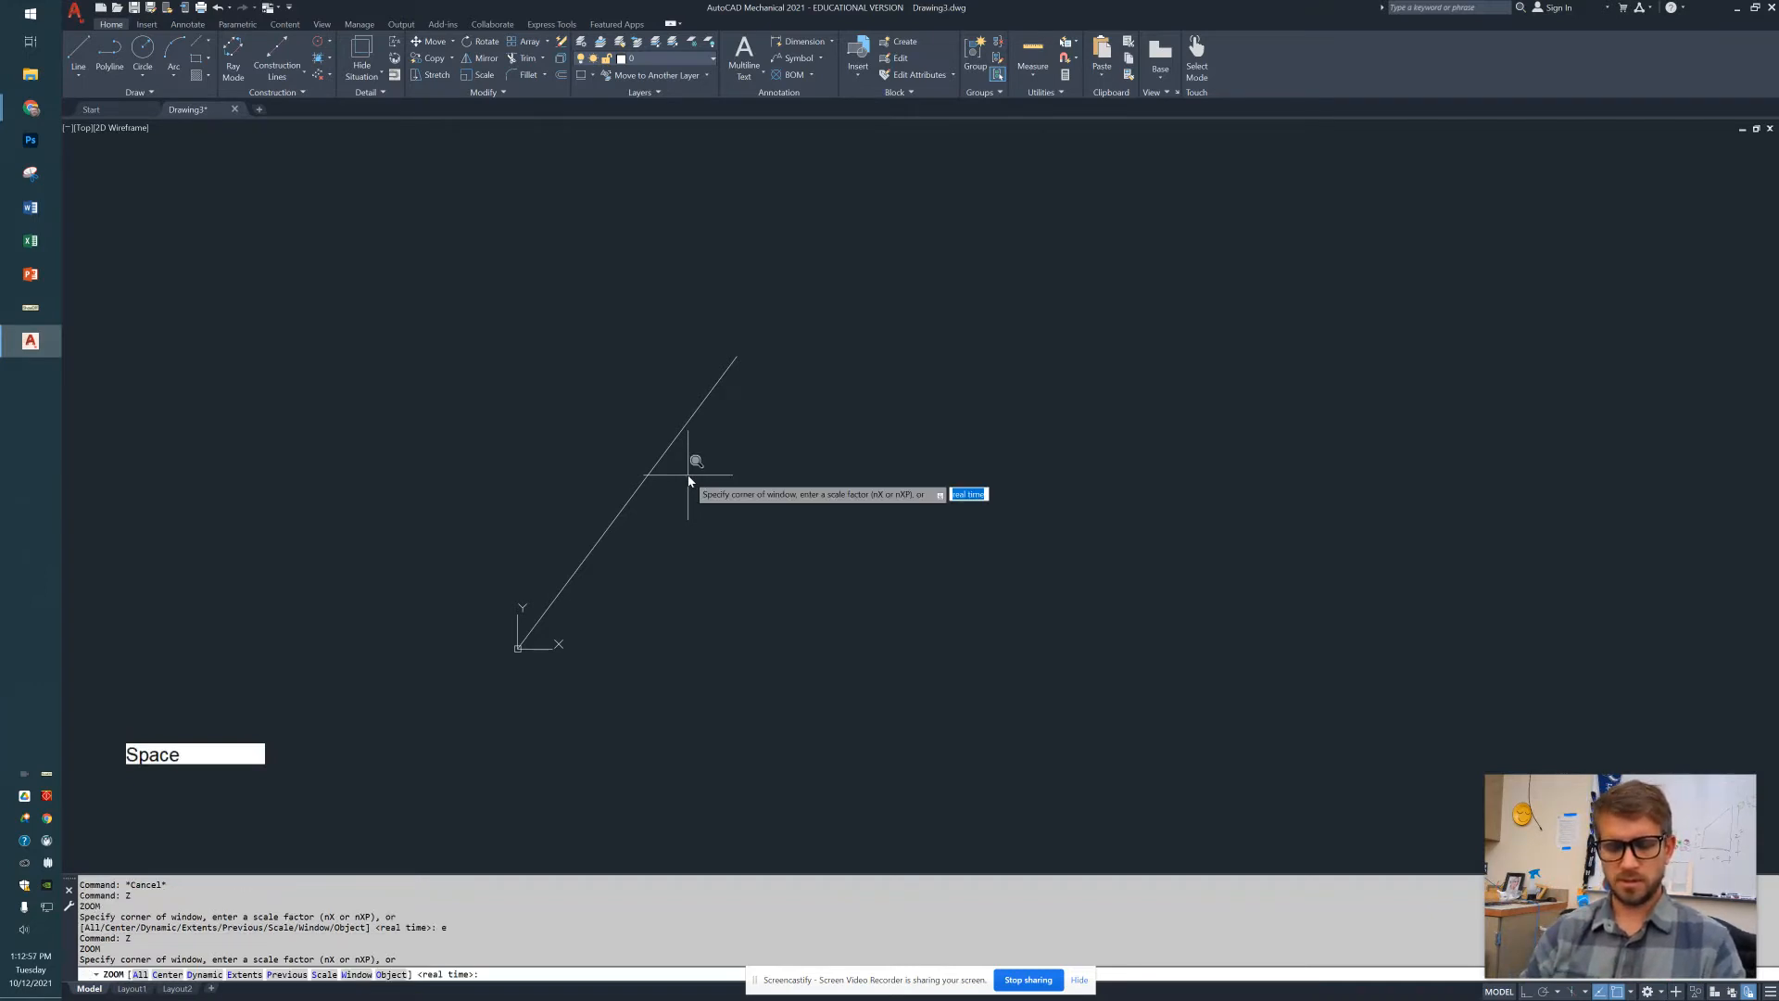
pyautogui.press('space')
pyautogui.scroll(5, 688, 479)
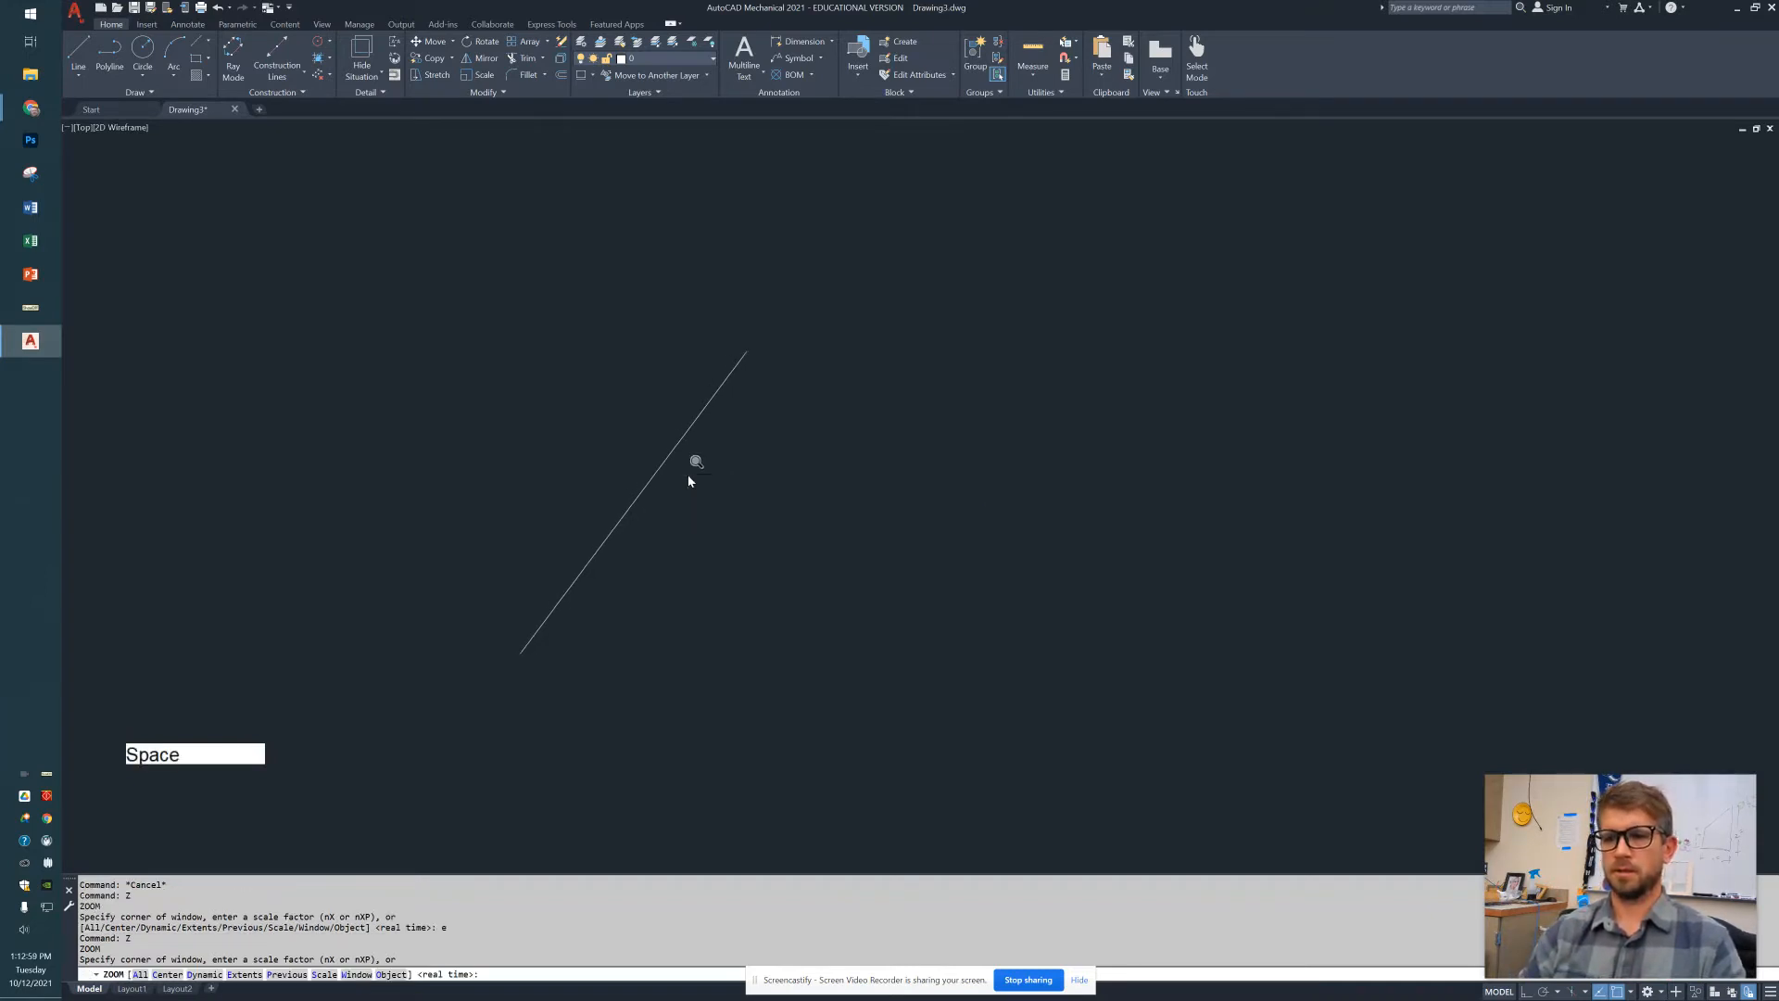
pyautogui.write('e')
pyautogui.press('space')
pyautogui.moveTo(822, 449); pyautogui.dragTo(699, 516, button='middle')
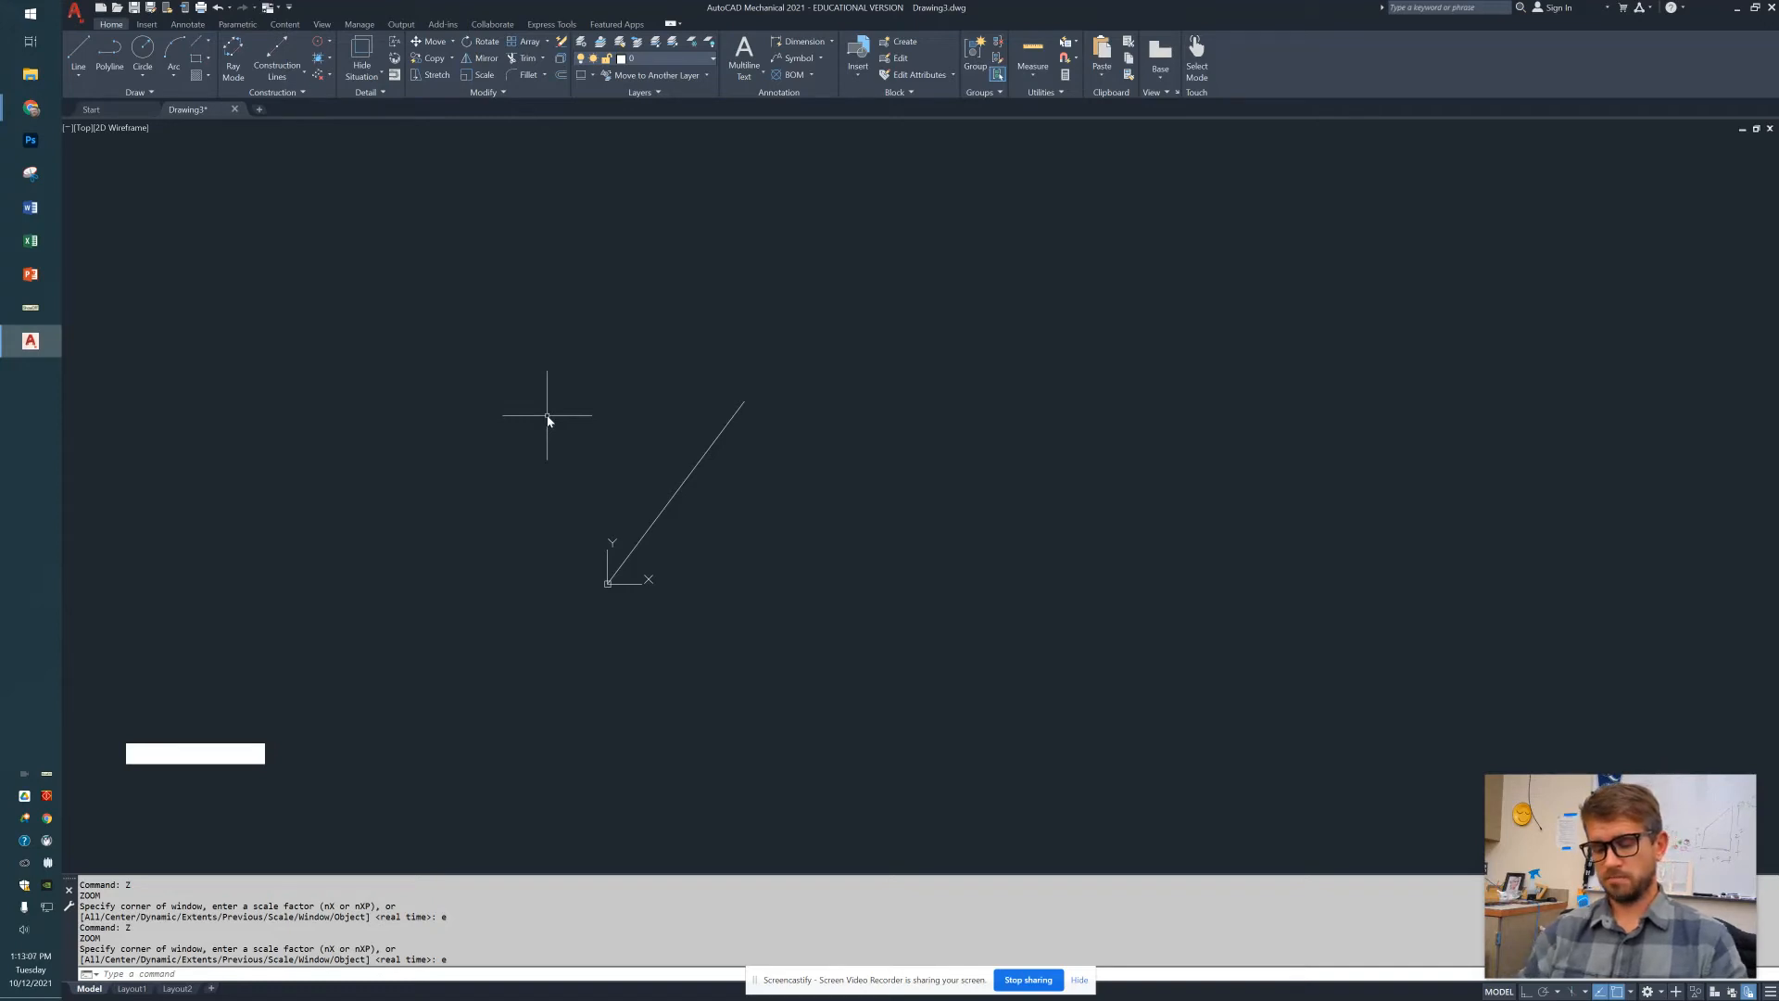
# Draw a line segment from the origin with a length of 3 at an angle of 15°
pyautogui.write('l')
pyautogui.press('space')
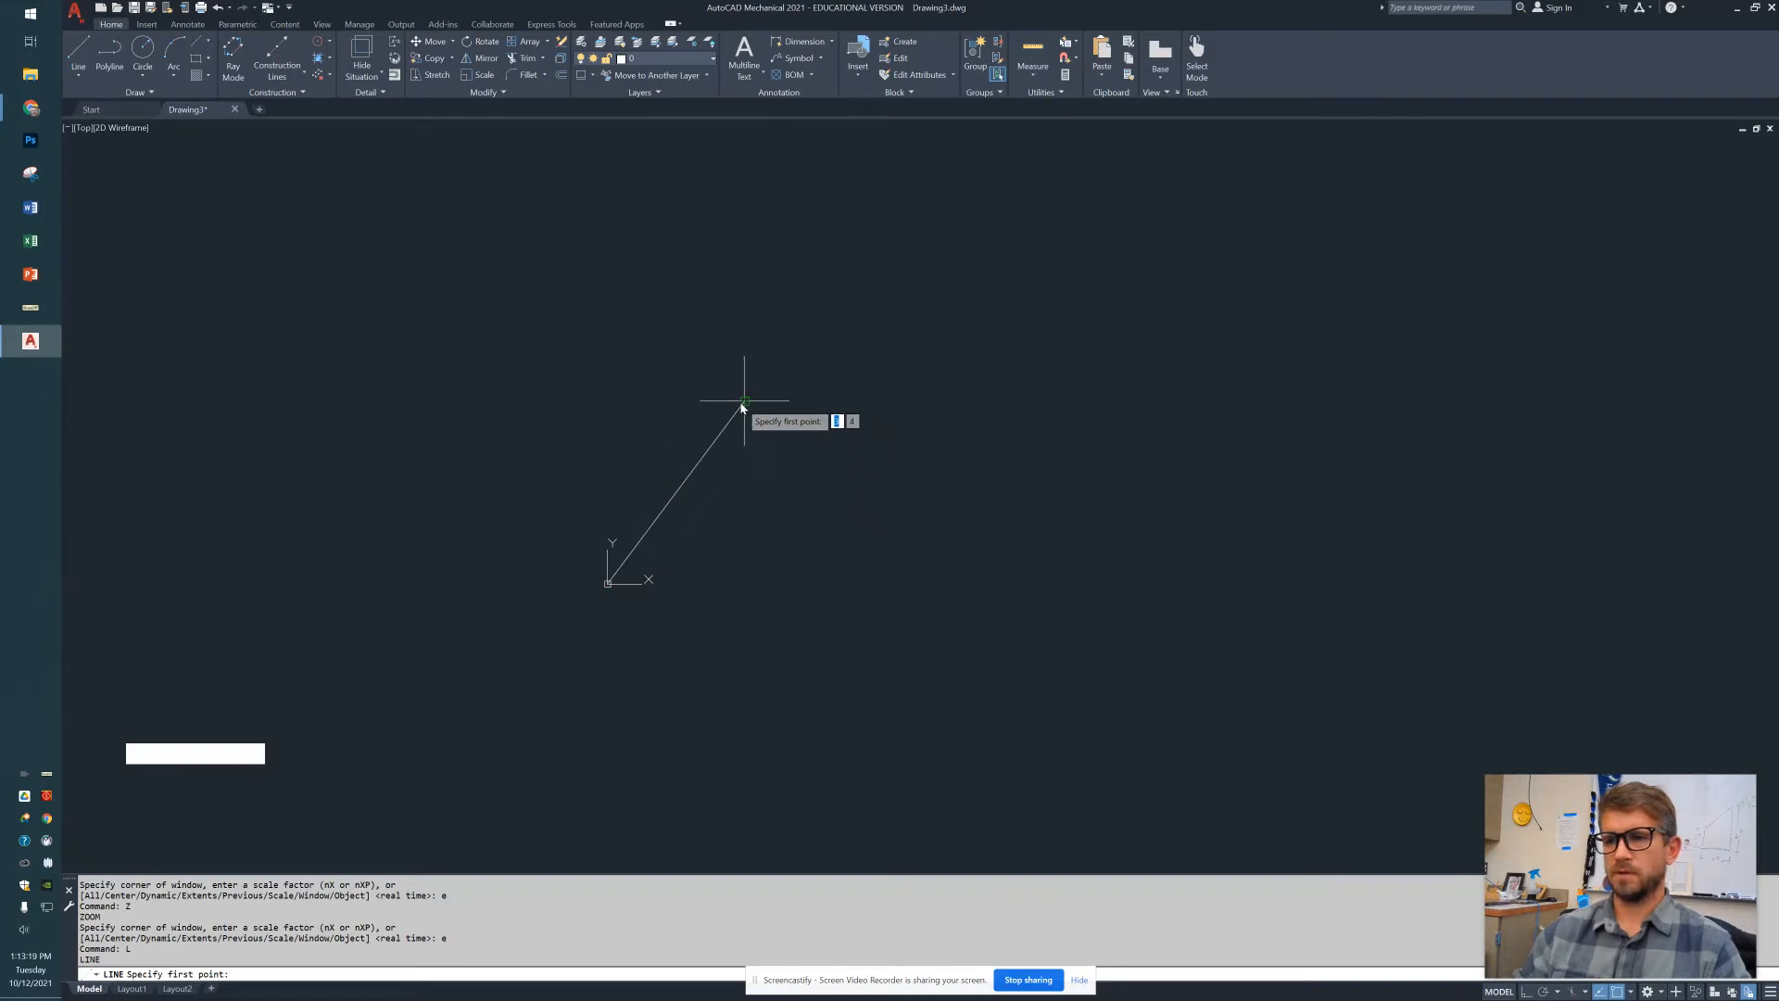
pyautogui.click(612, 584)
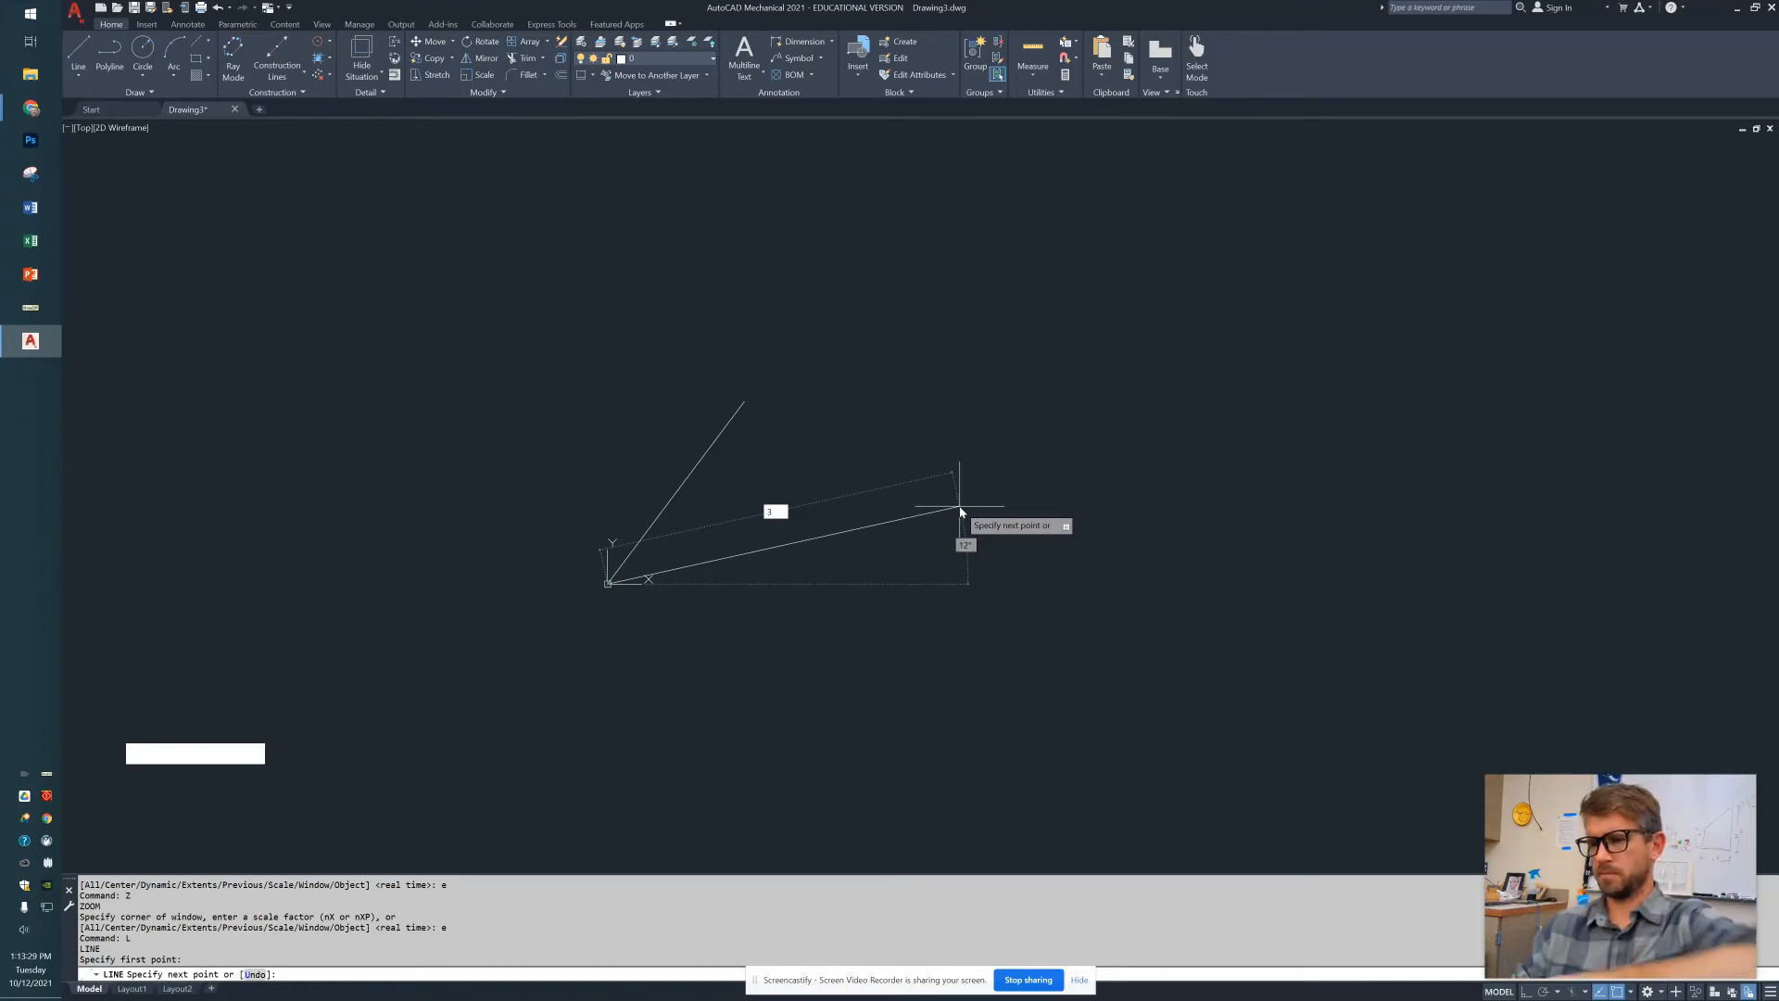
pyautogui.write('3')
pyautogui.press('Tab')
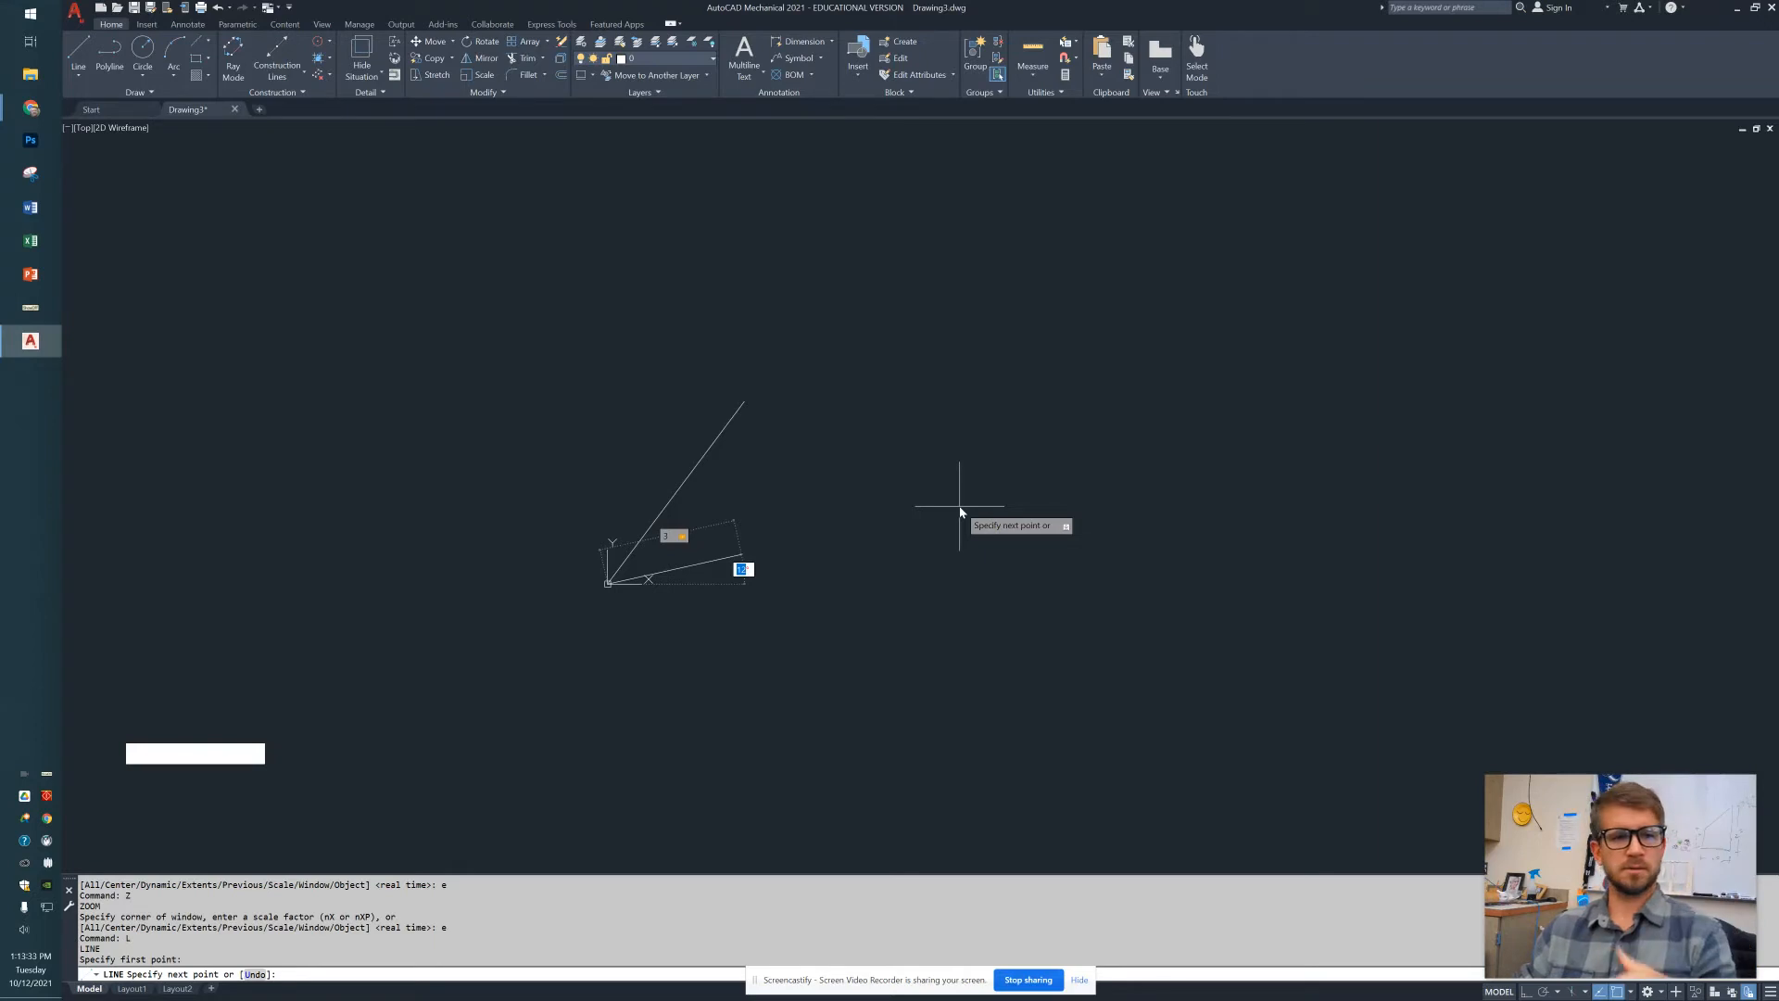
pyautogui.write('15')
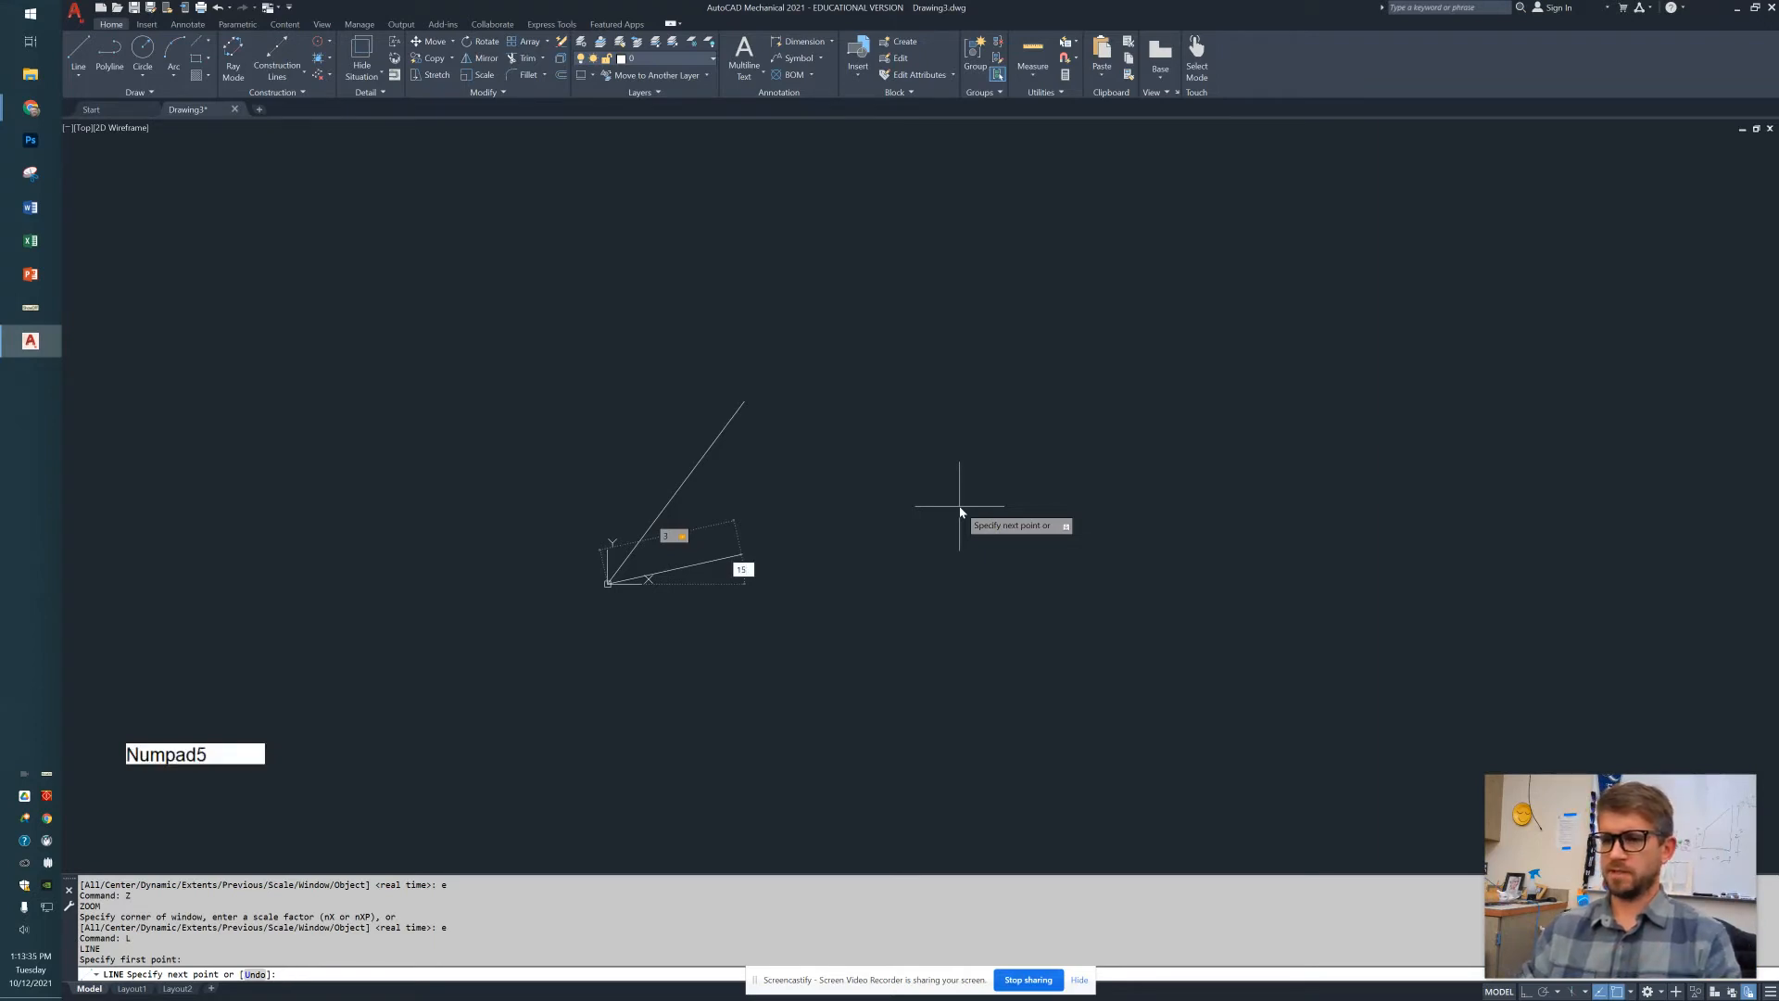
pyautogui.press('Return')
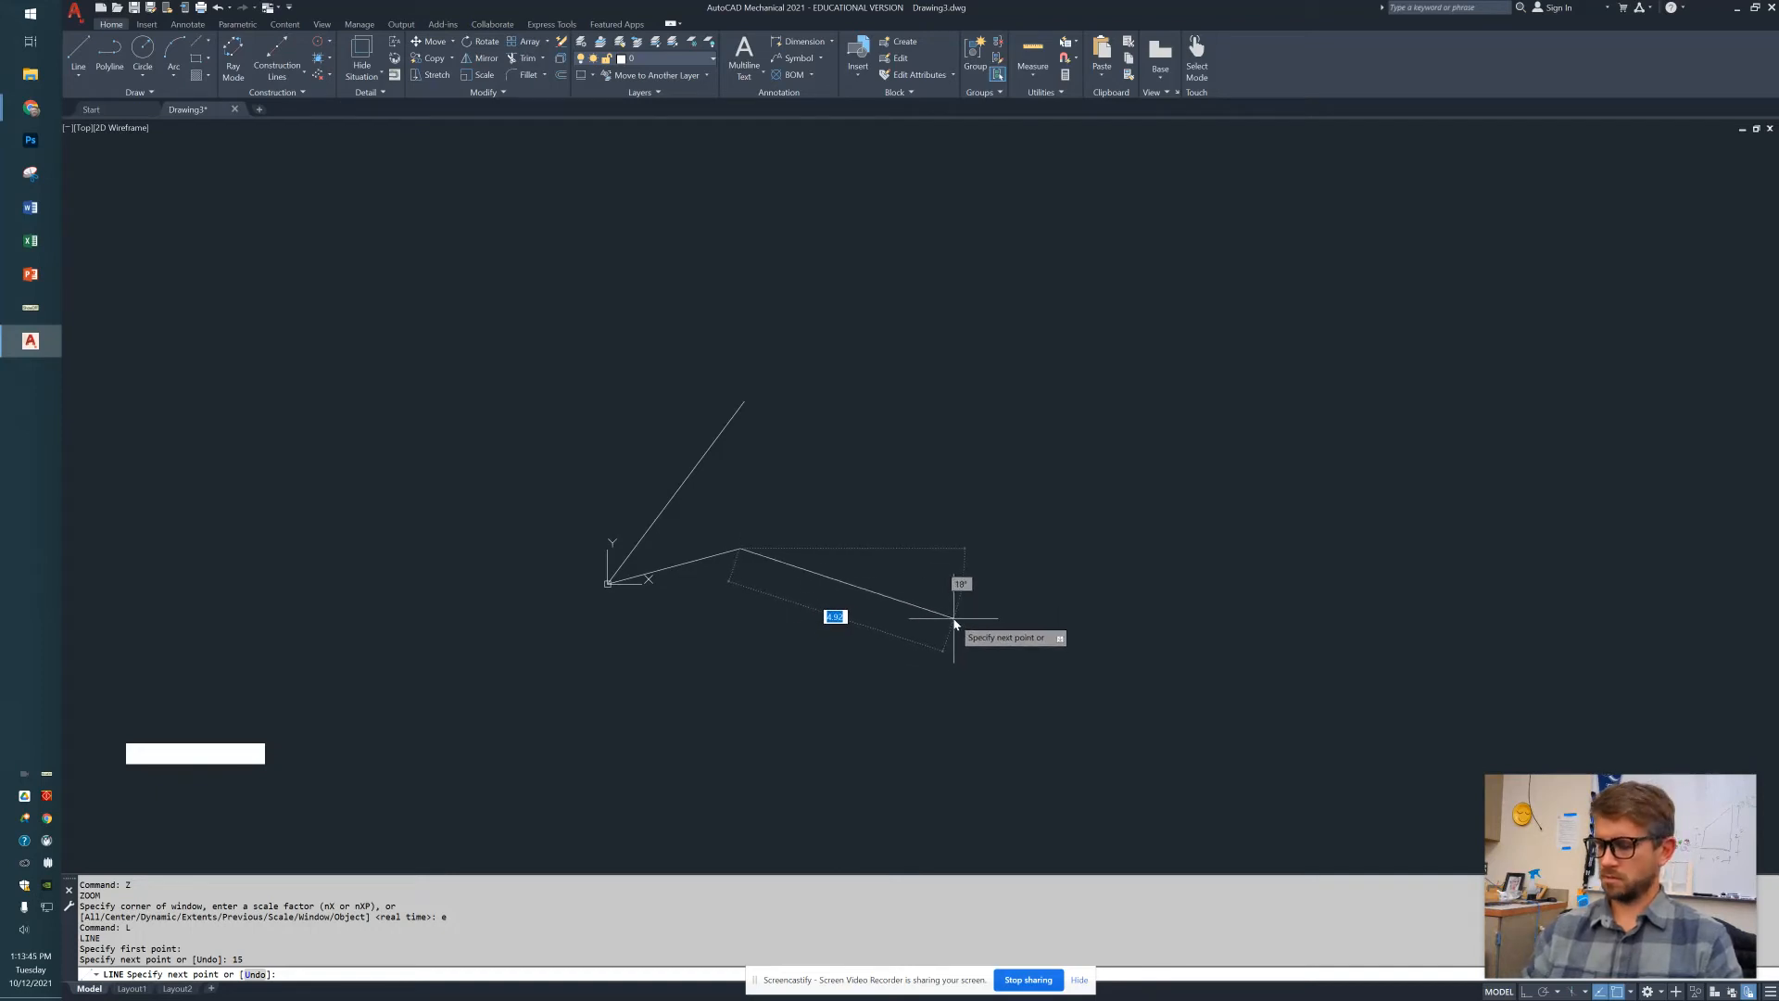
# Continue the line with a segment 4 long, sloping downward at 15° from the horizontal
pyautogui.write('4')
pyautogui.press('Tab')
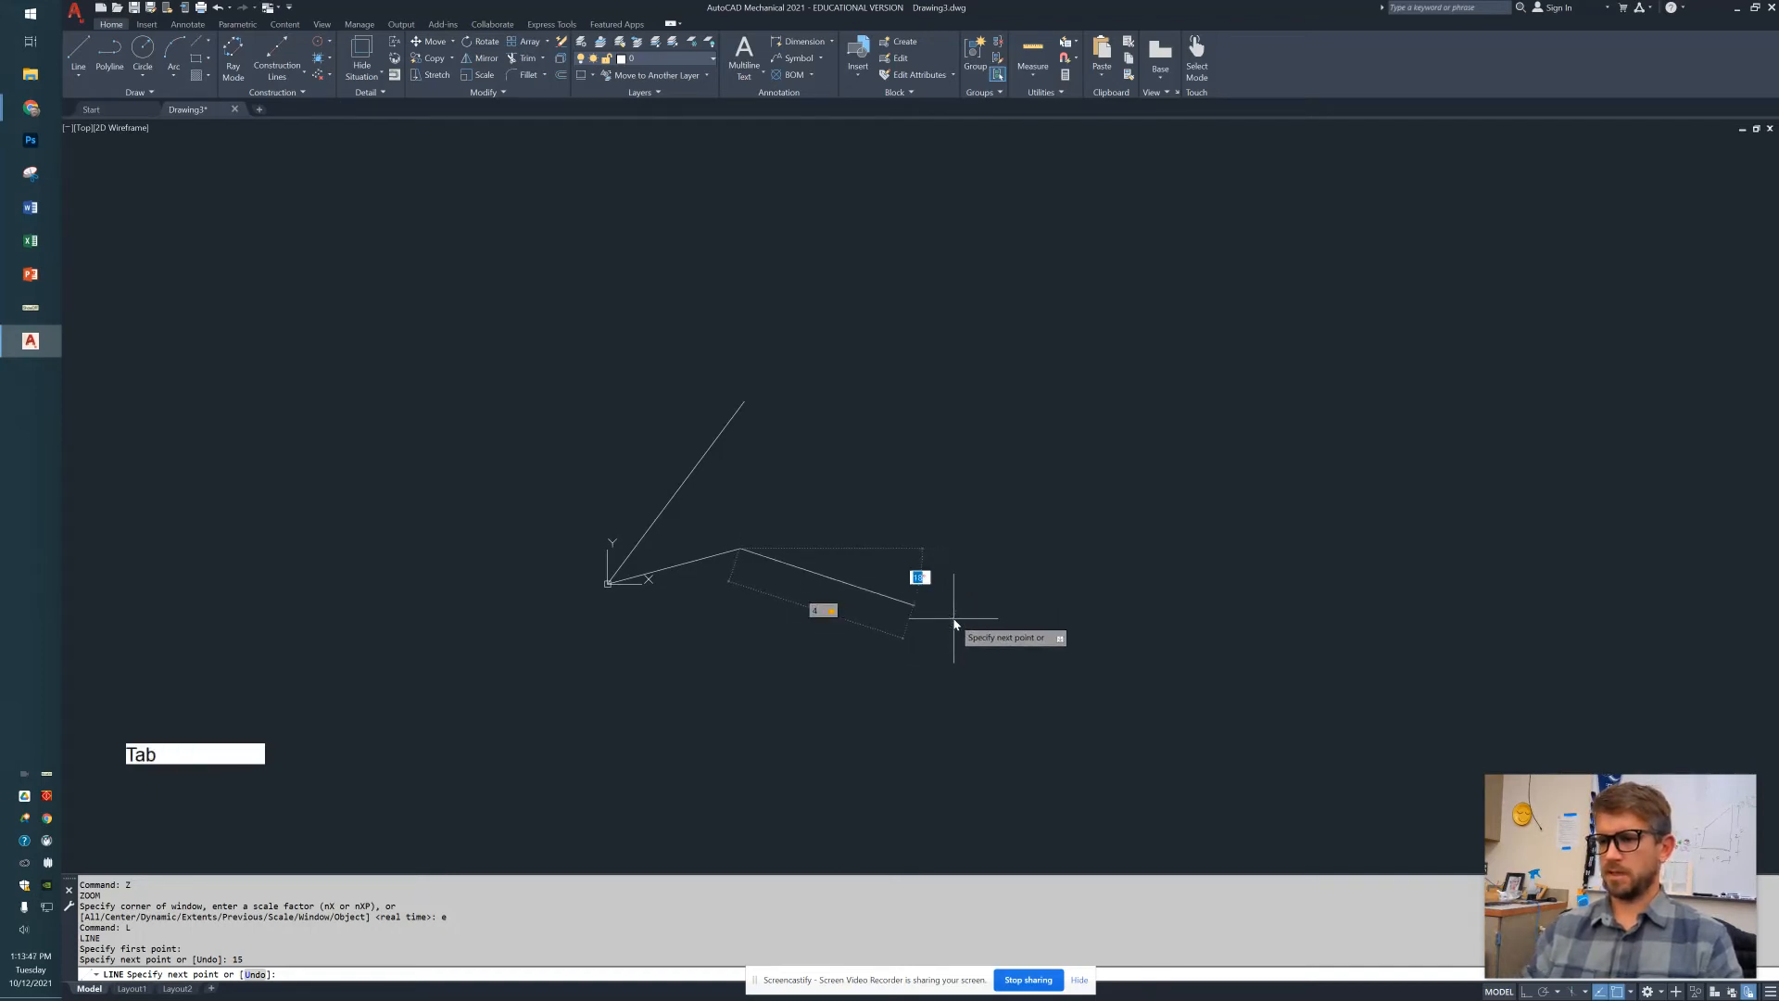
pyautogui.write('15')
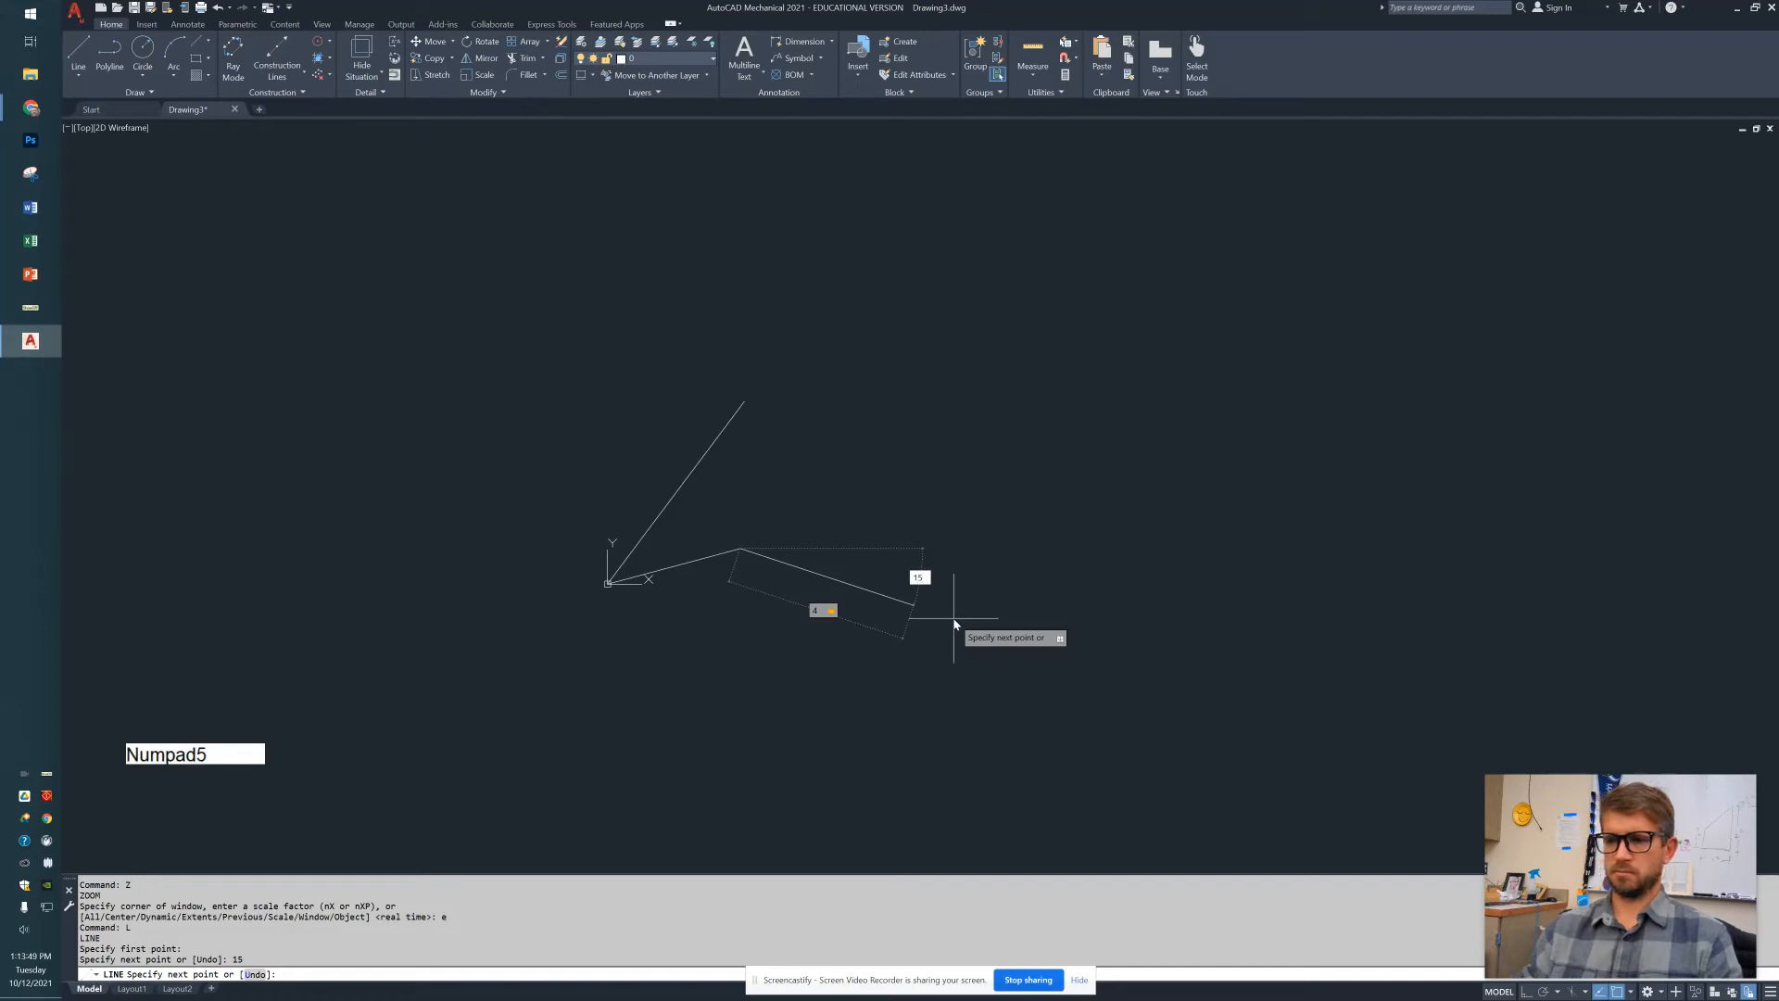
pyautogui.press('Return')
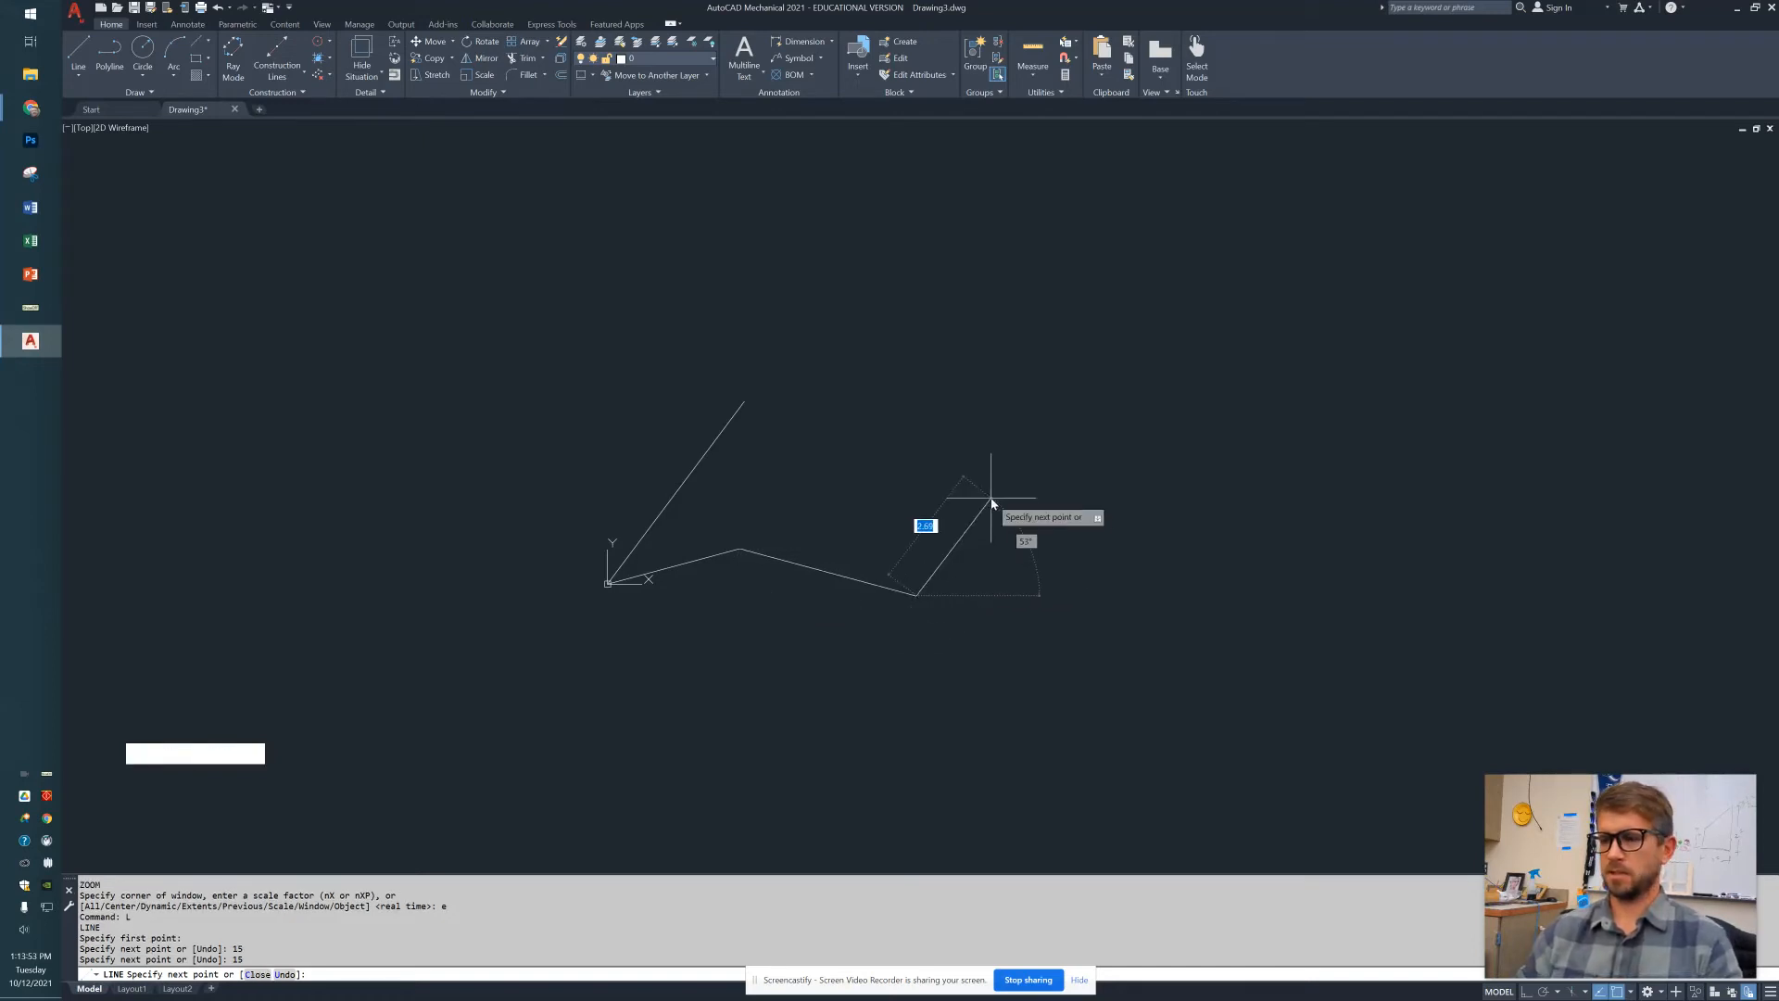
# Add a final segment 3 long rising at 60°, and end the line chain
pyautogui.write('3')
pyautogui.press('Tab')
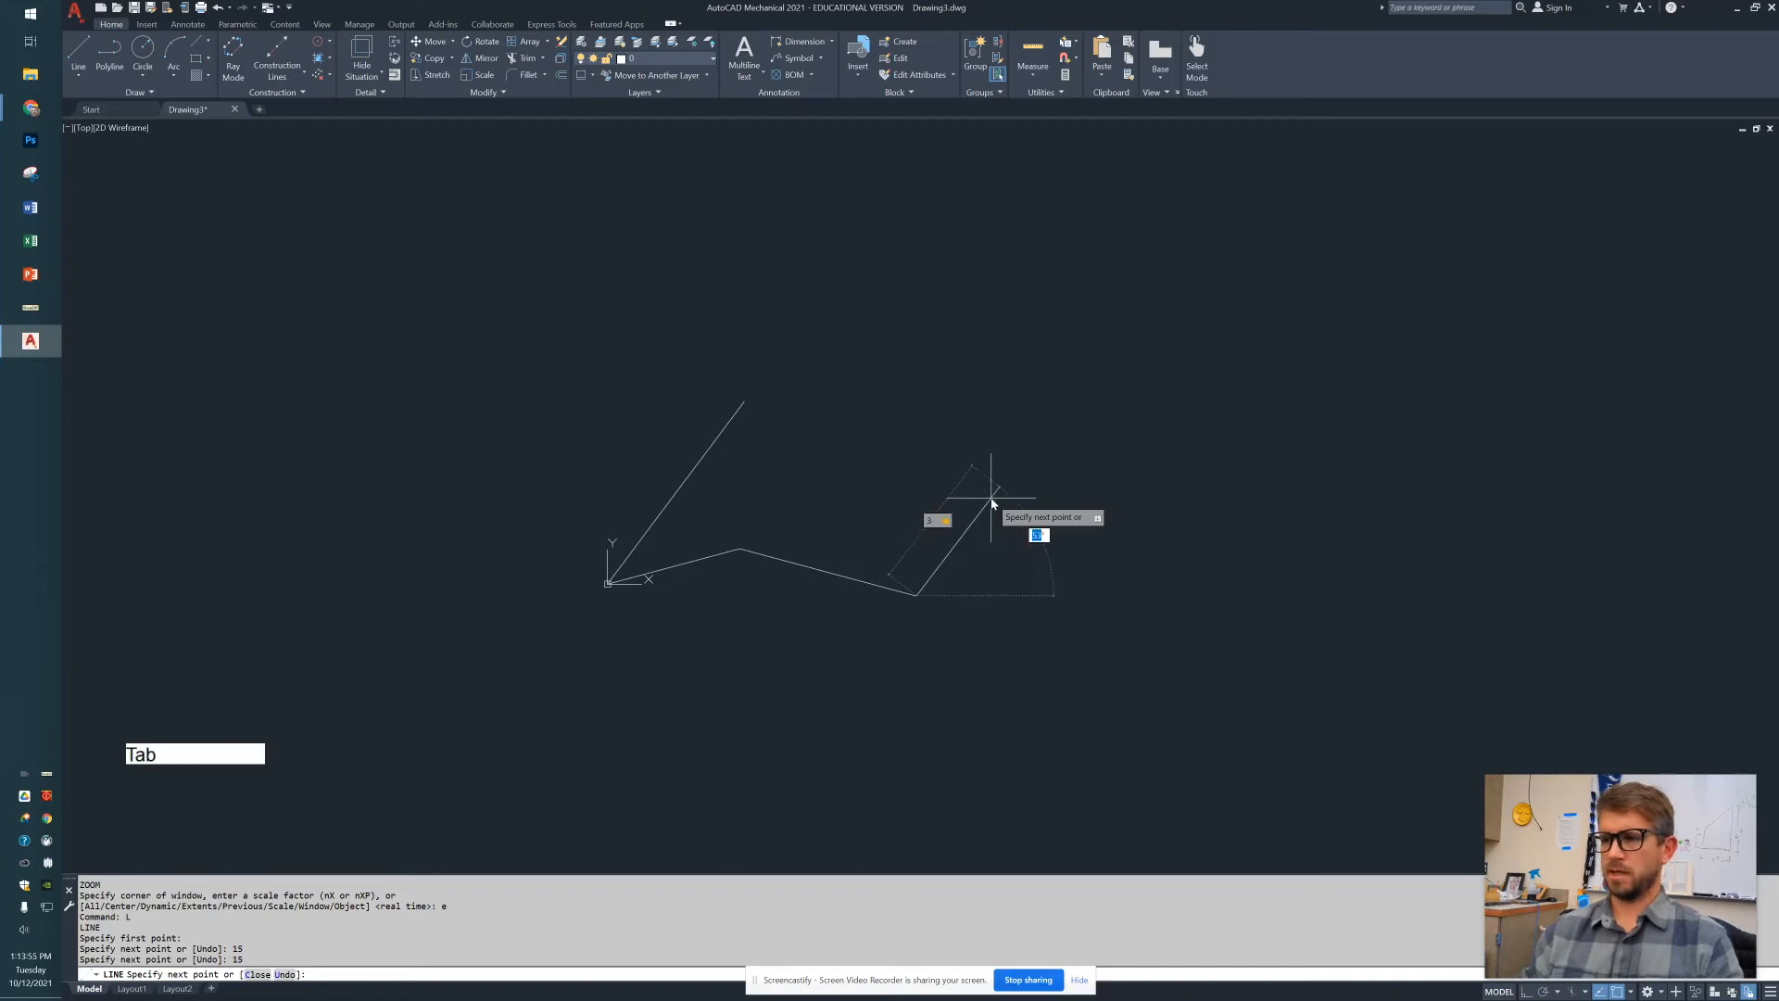
pyautogui.write('60')
pyautogui.press('Return')
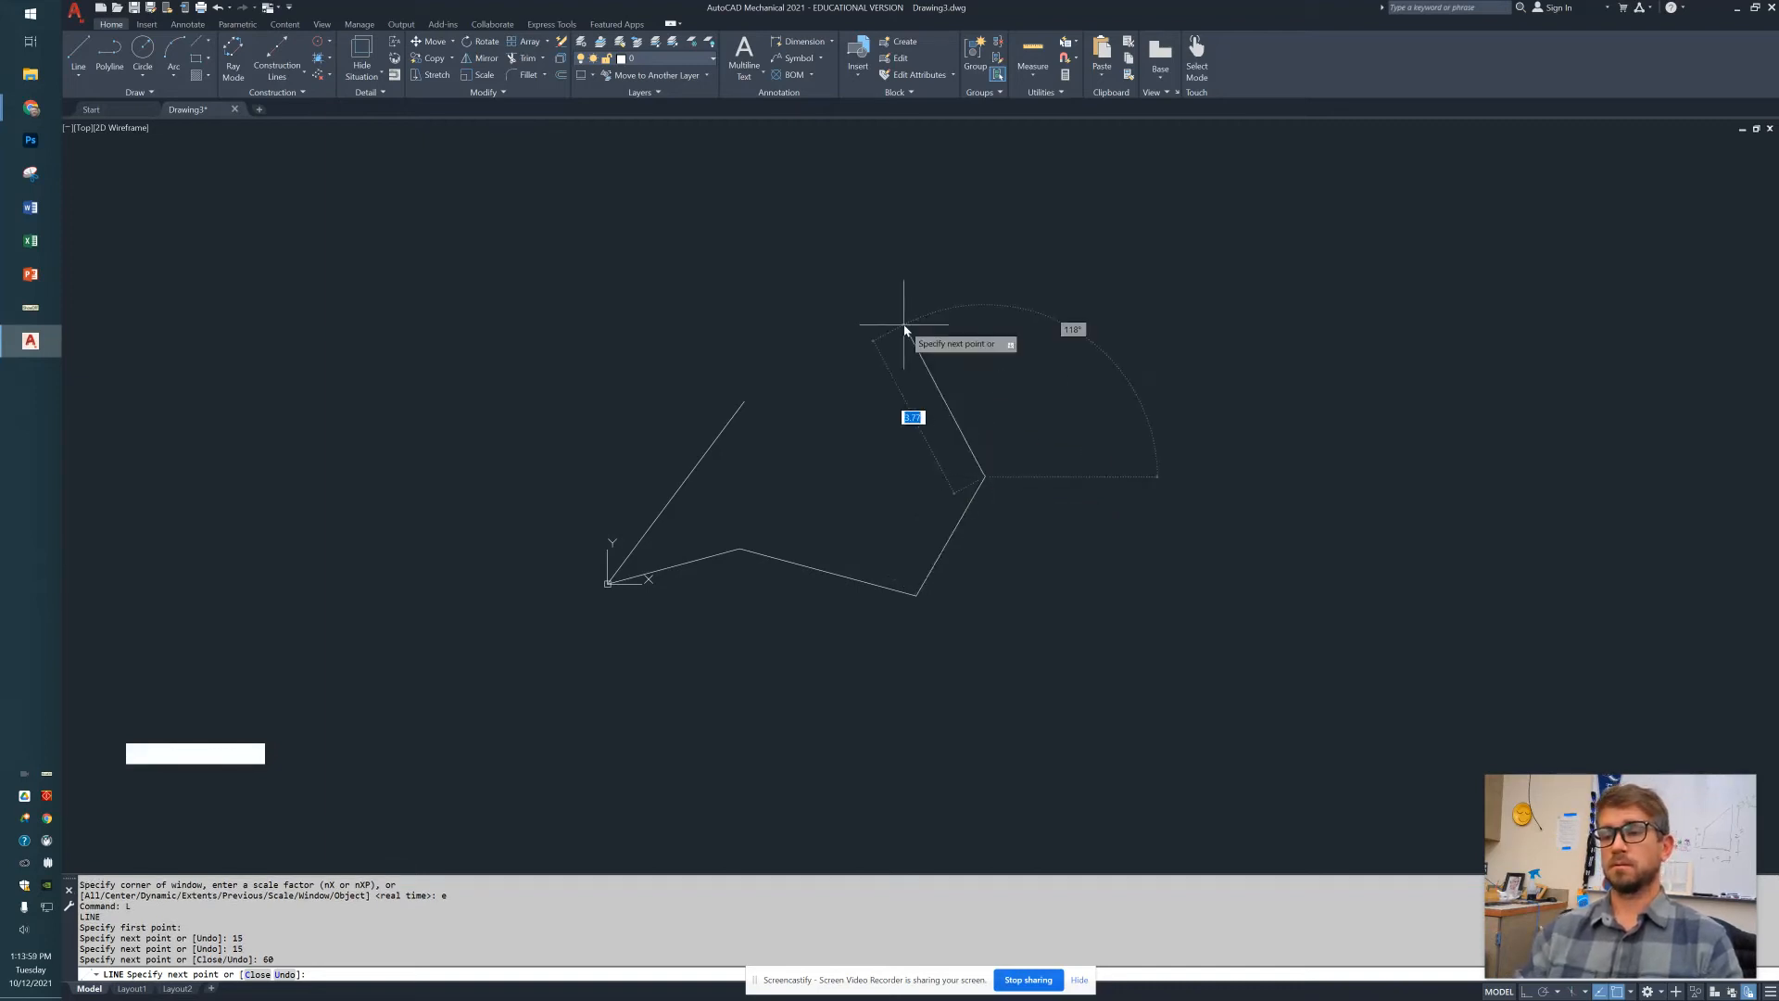
pyautogui.press('Escape')
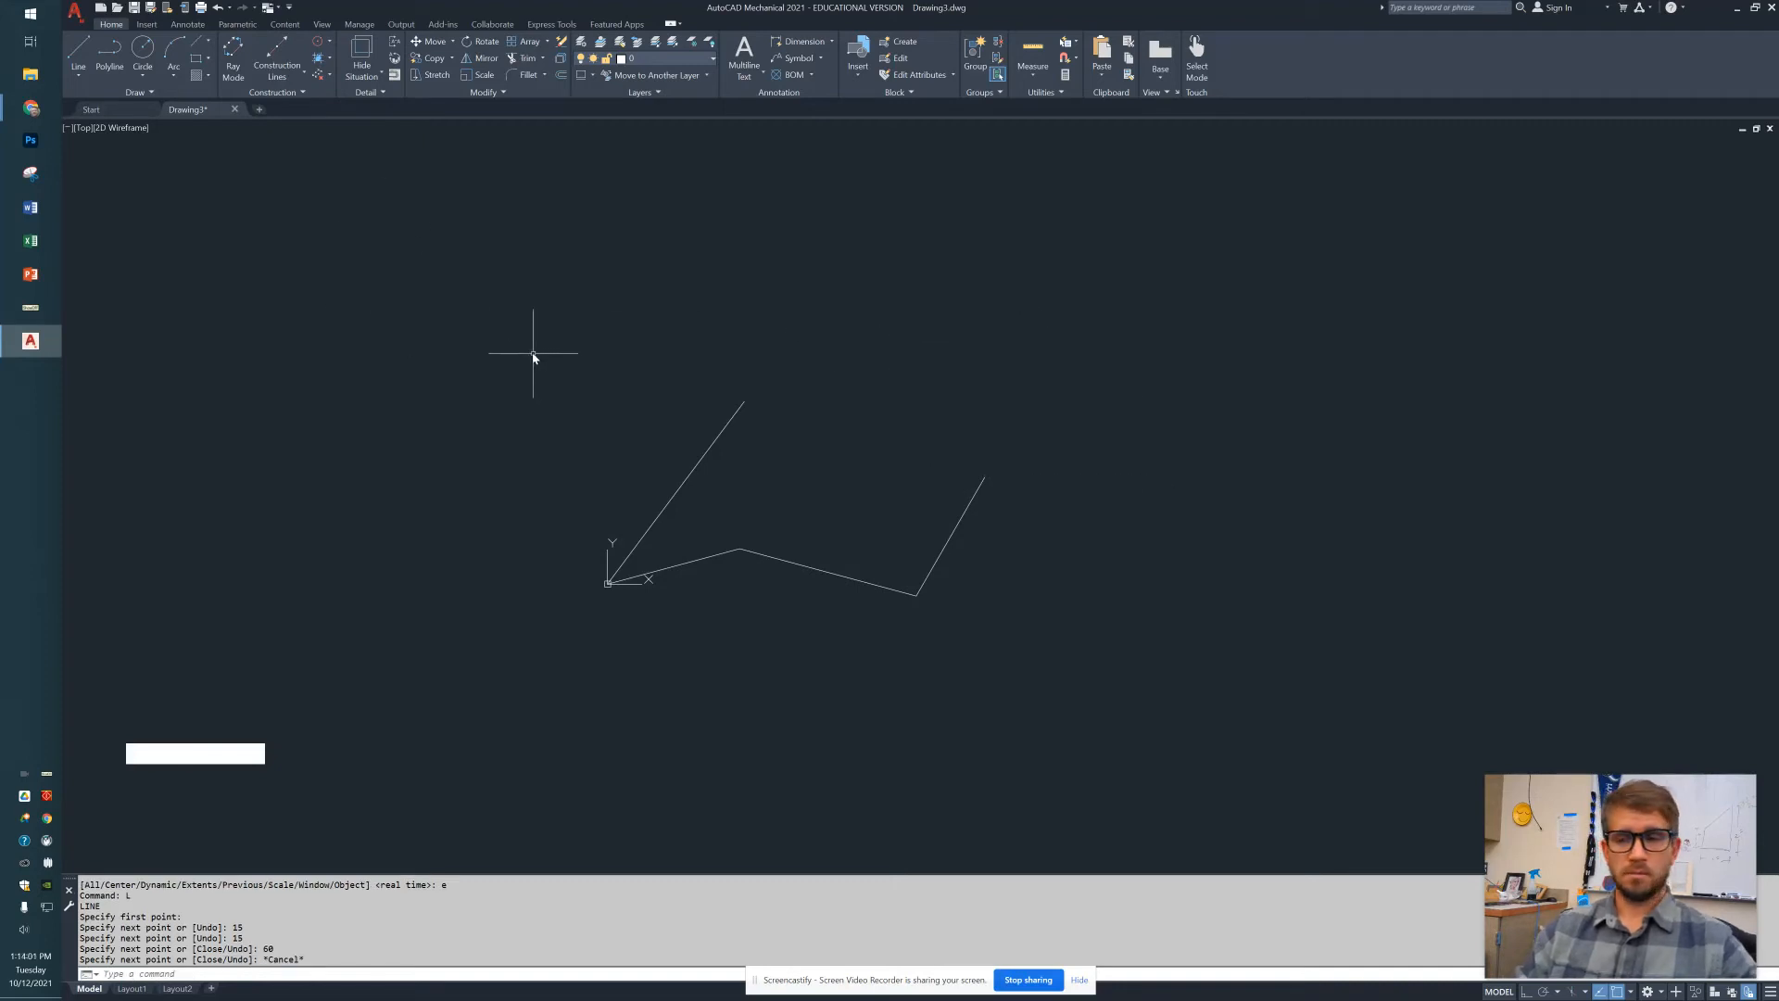
# Start a new line at the upper end of the original diagonal line and draw a horizontal segment @3<0
pyautogui.write('L')
pyautogui.press('space')
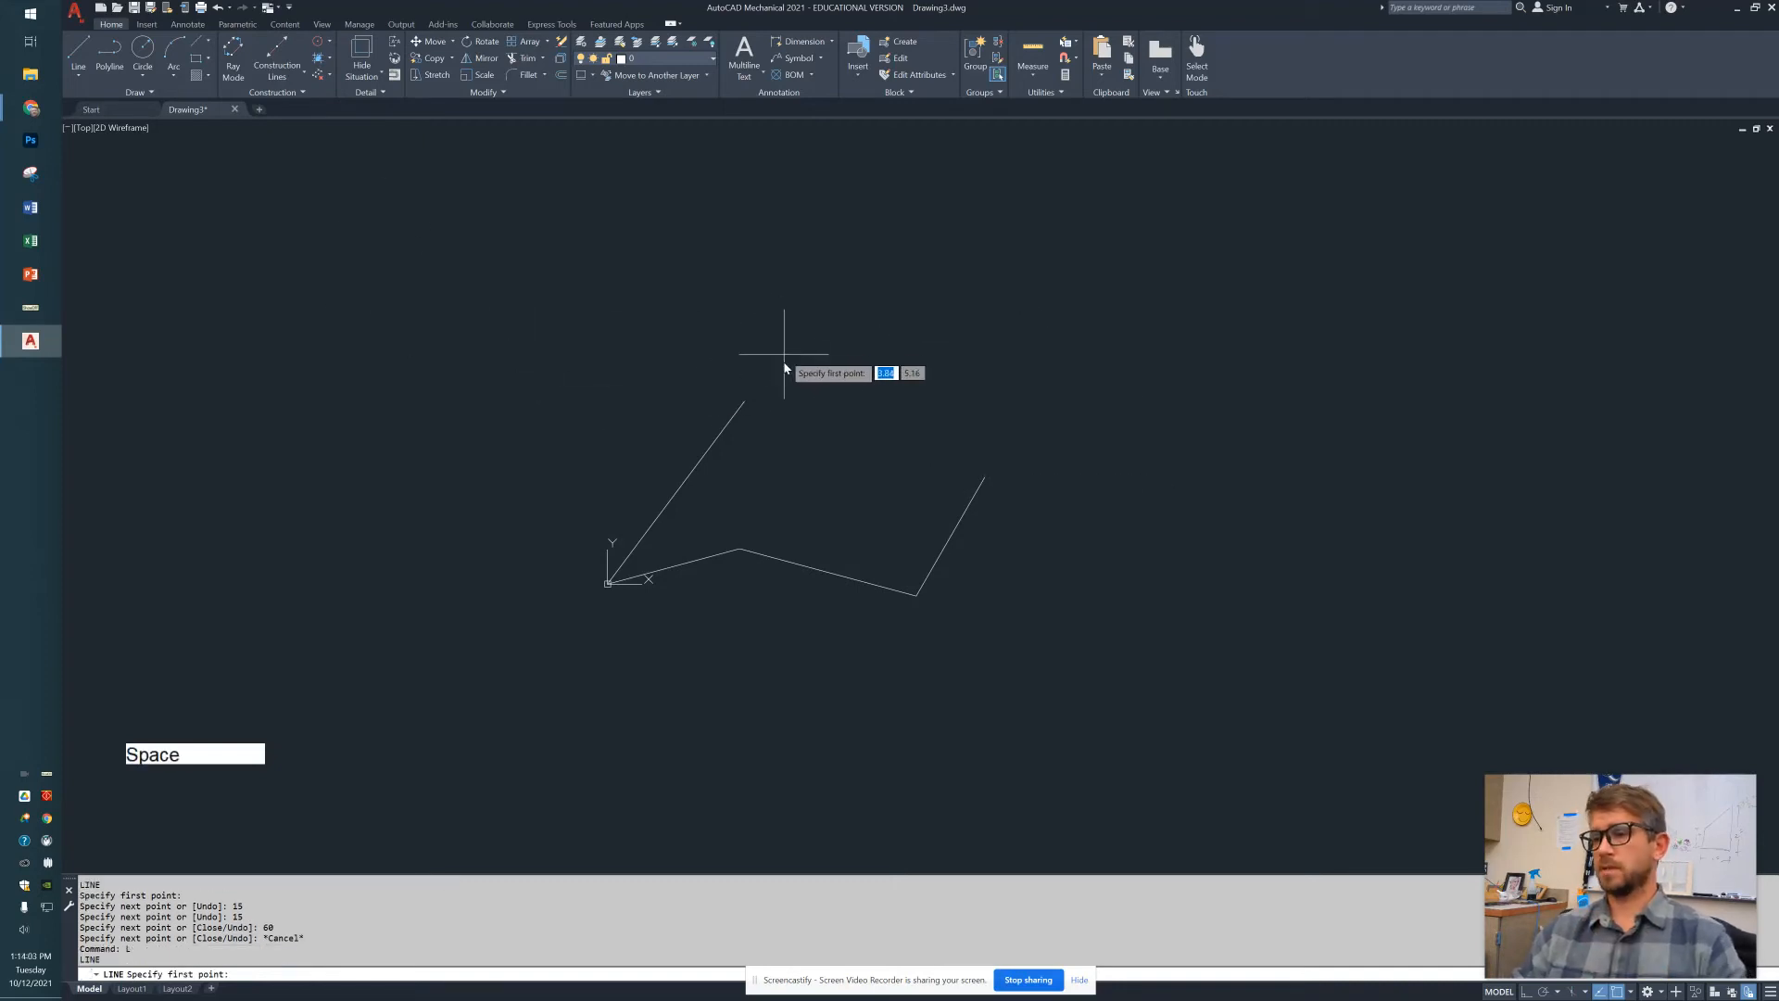
pyautogui.click(741, 405)
pyautogui.write('3')
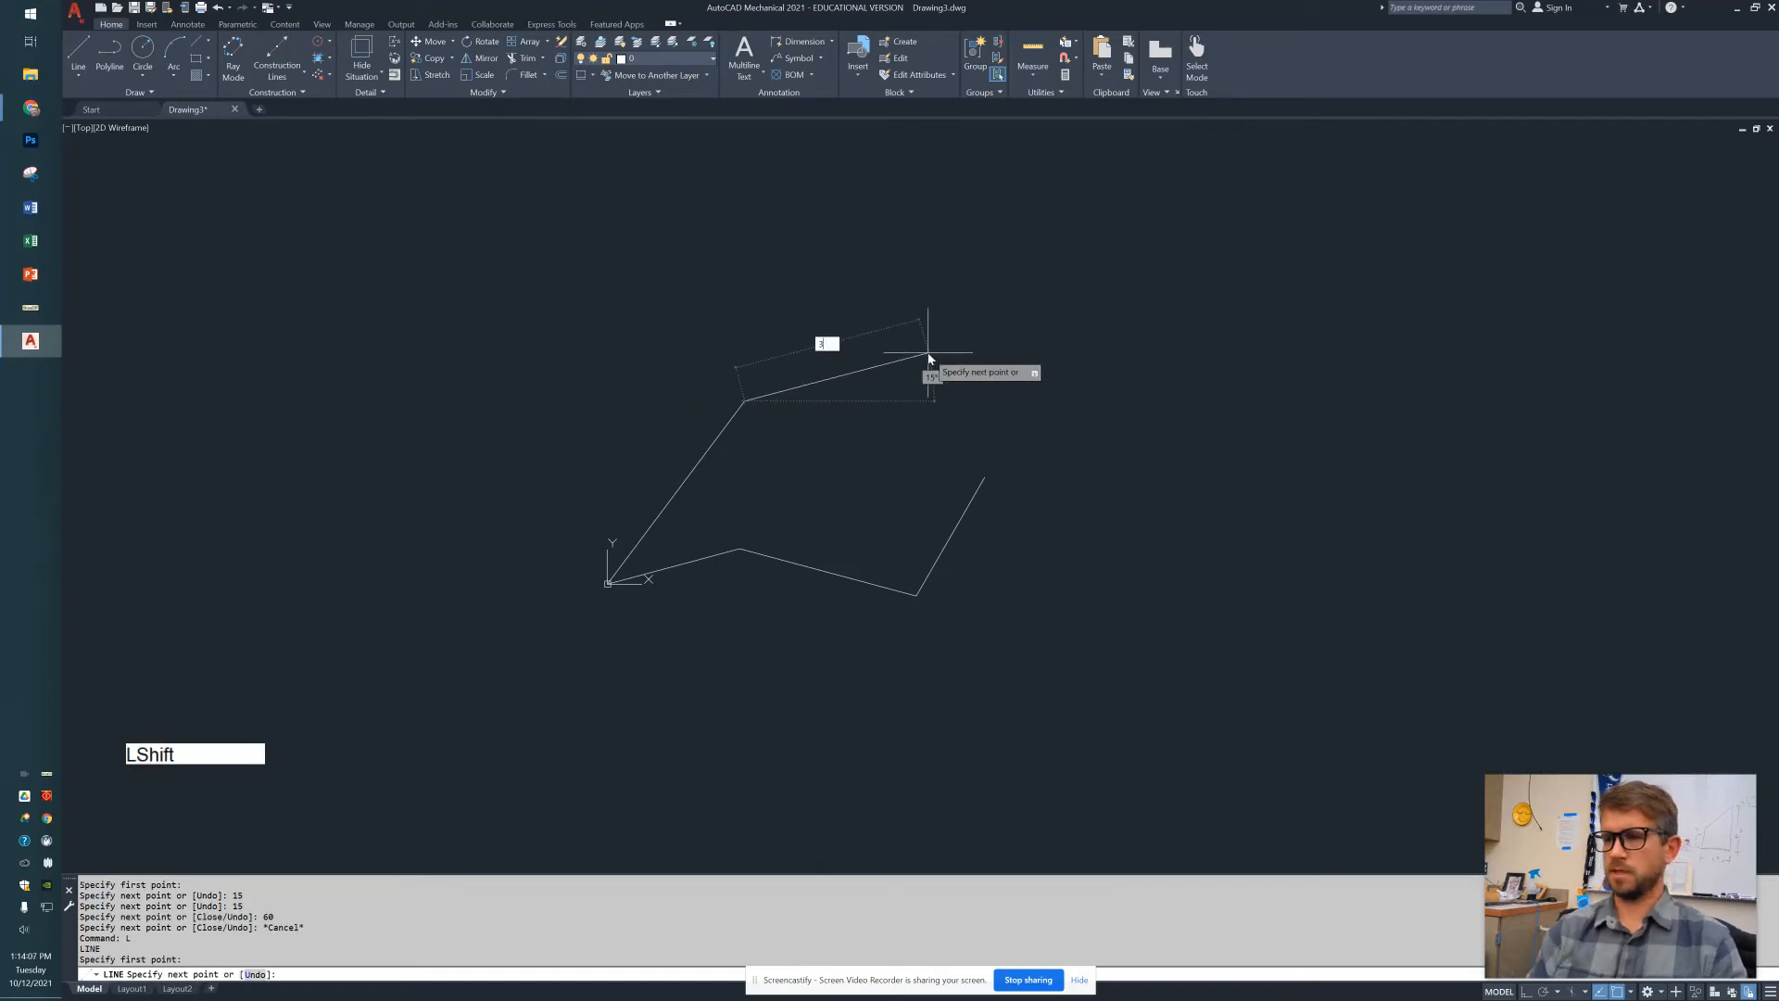
pyautogui.write('<15')
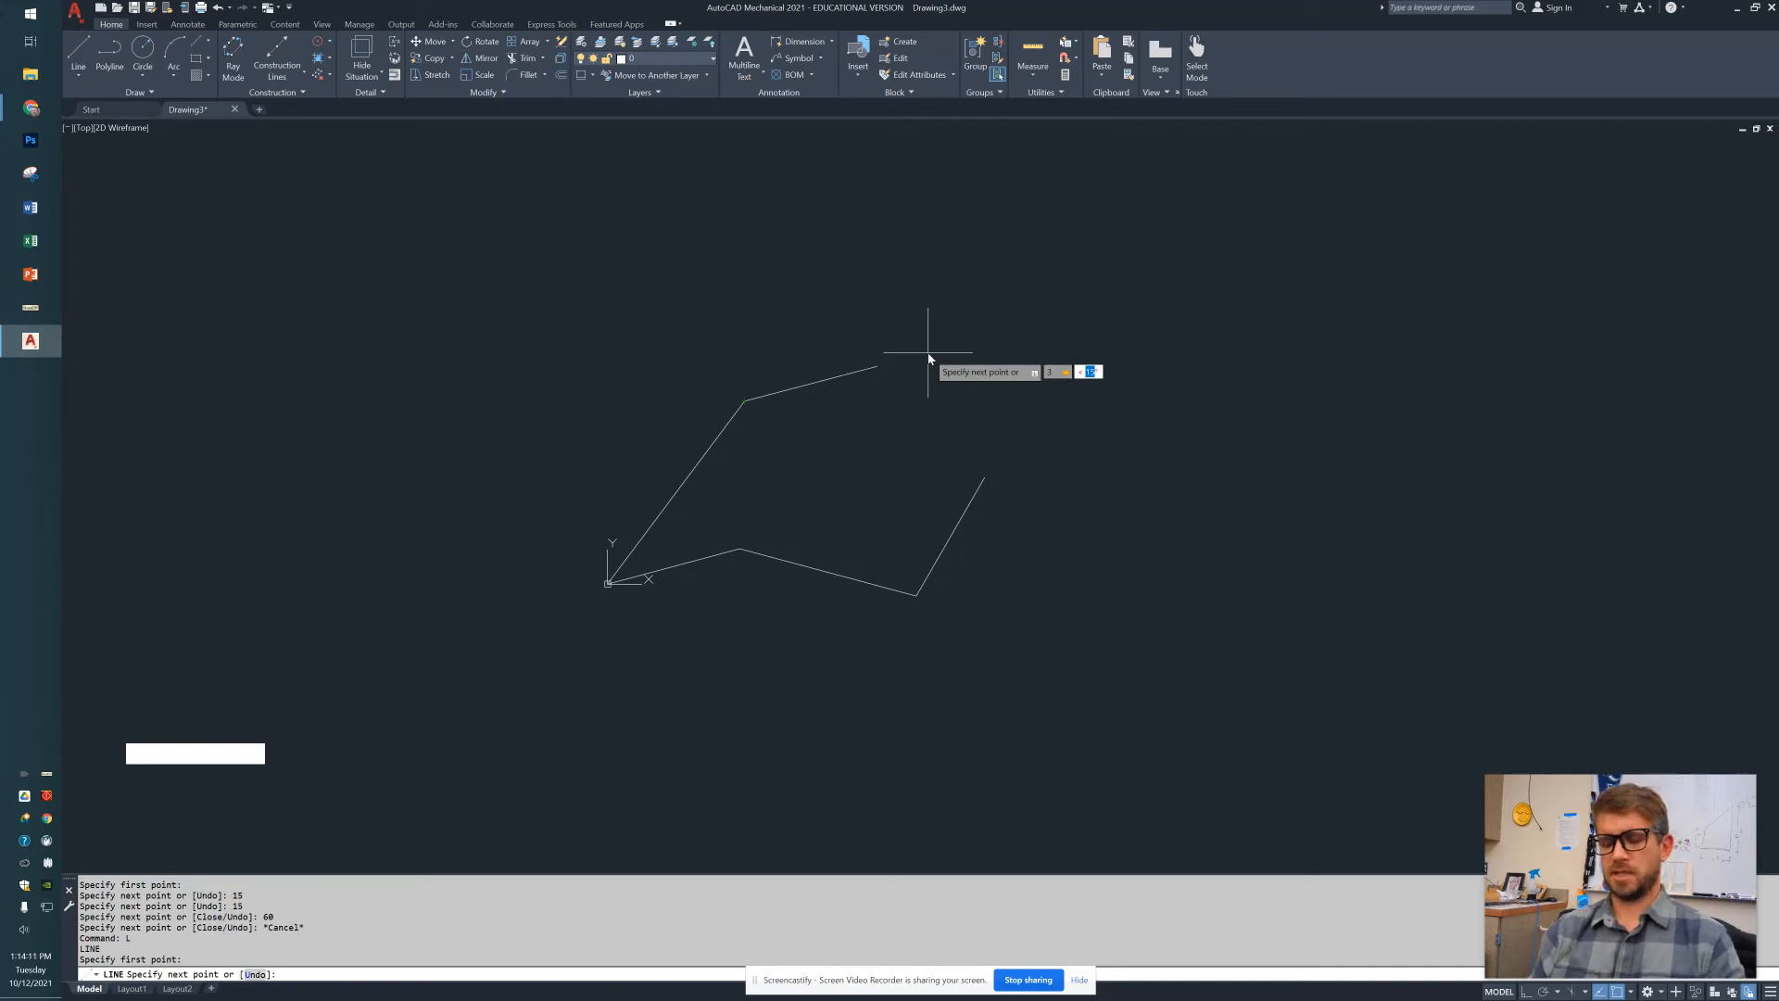
pyautogui.press('Return')
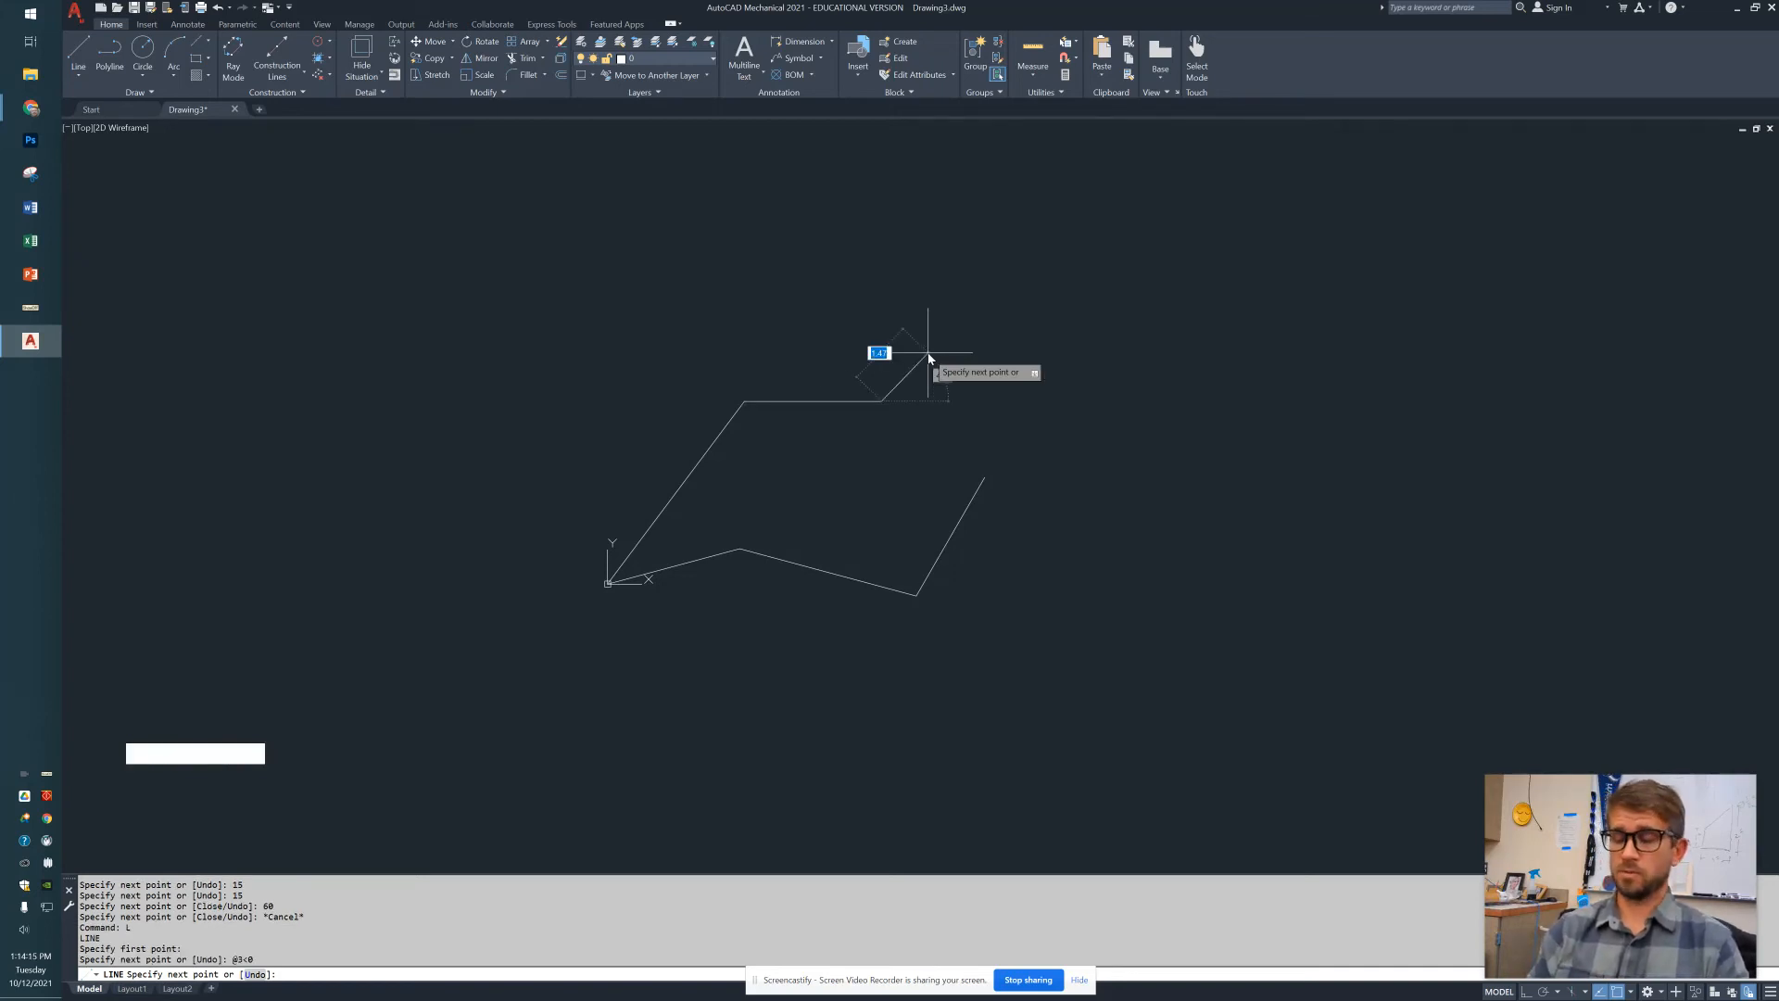
# Complete the square with relative polar segments @3<90, @3<180 and @3<270, and end the line command
pyautogui.write('3<9')
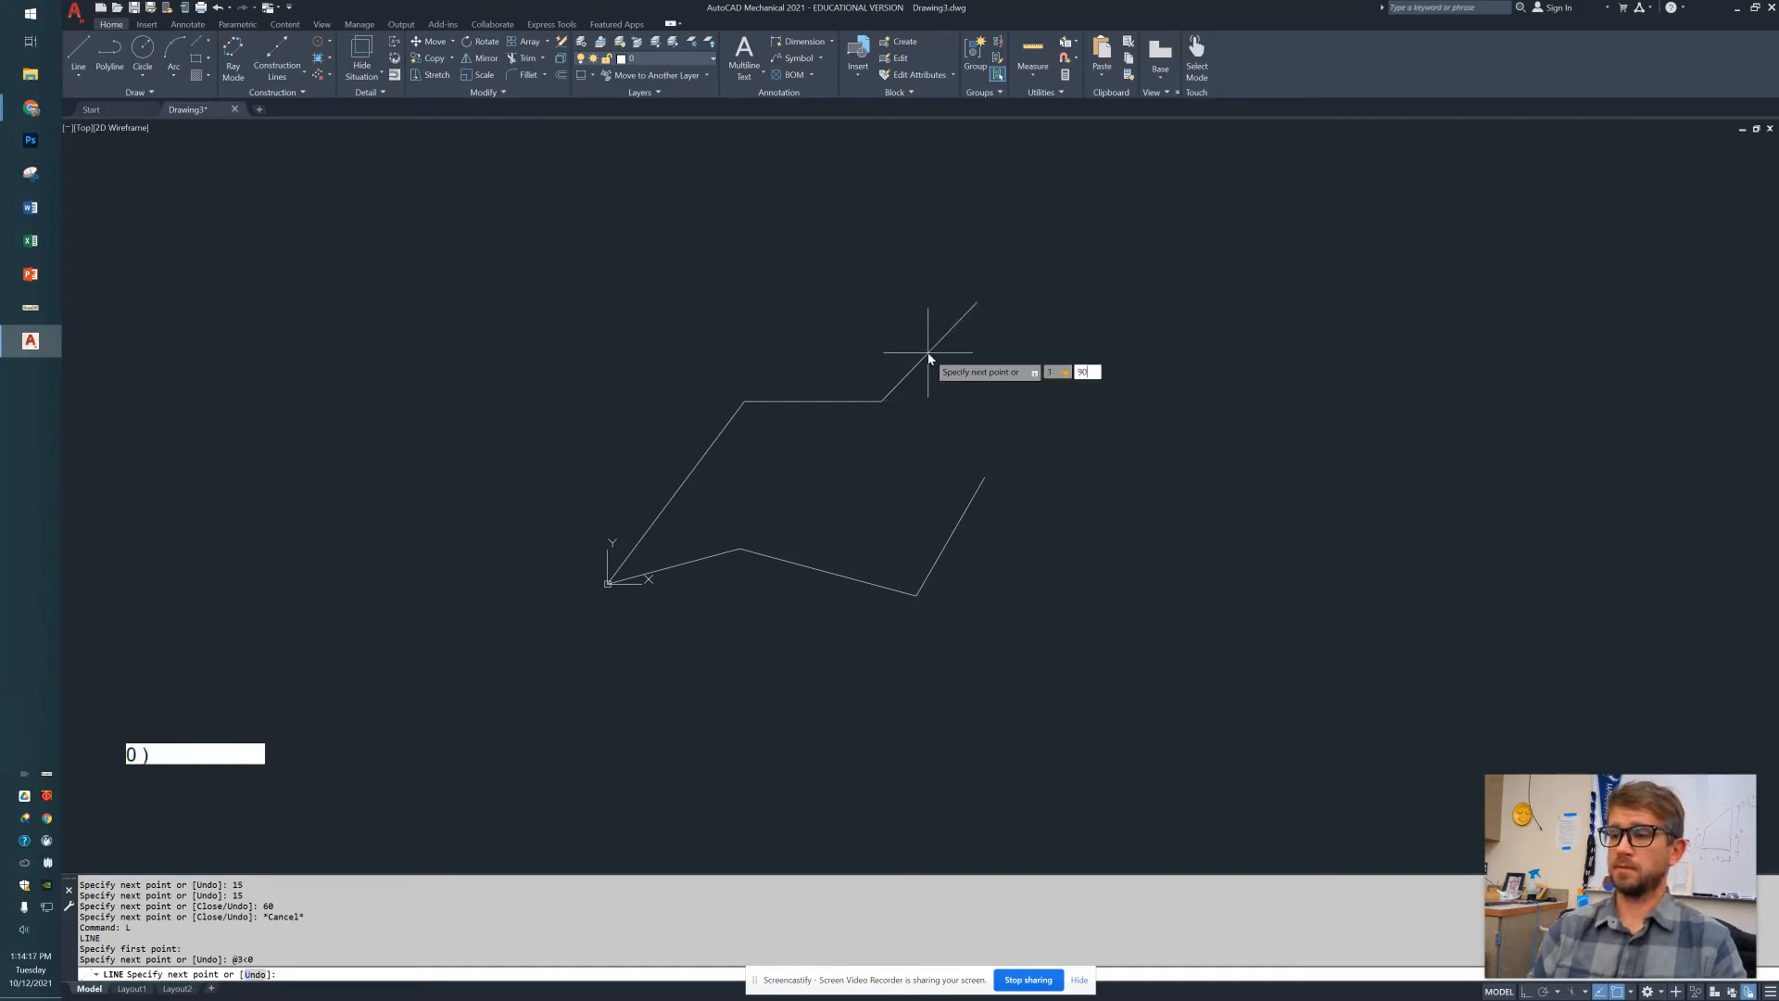
pyautogui.write('0')
pyautogui.press('Return')
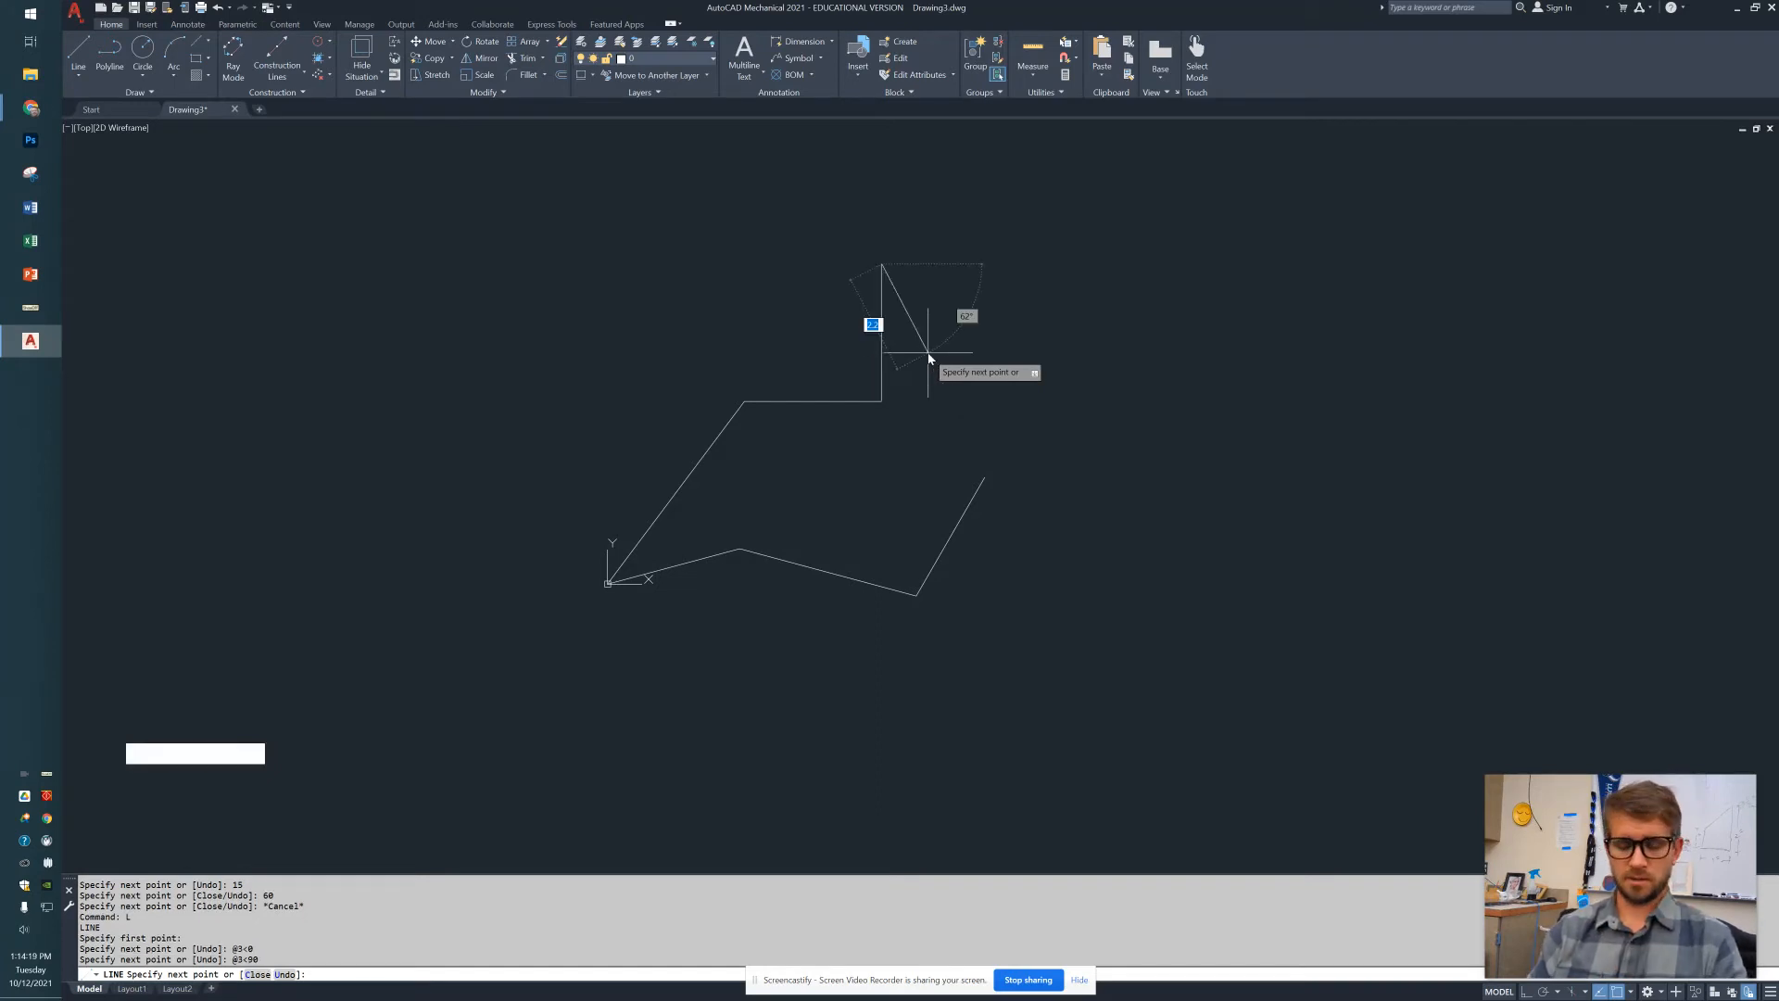
pyautogui.write('3<180')
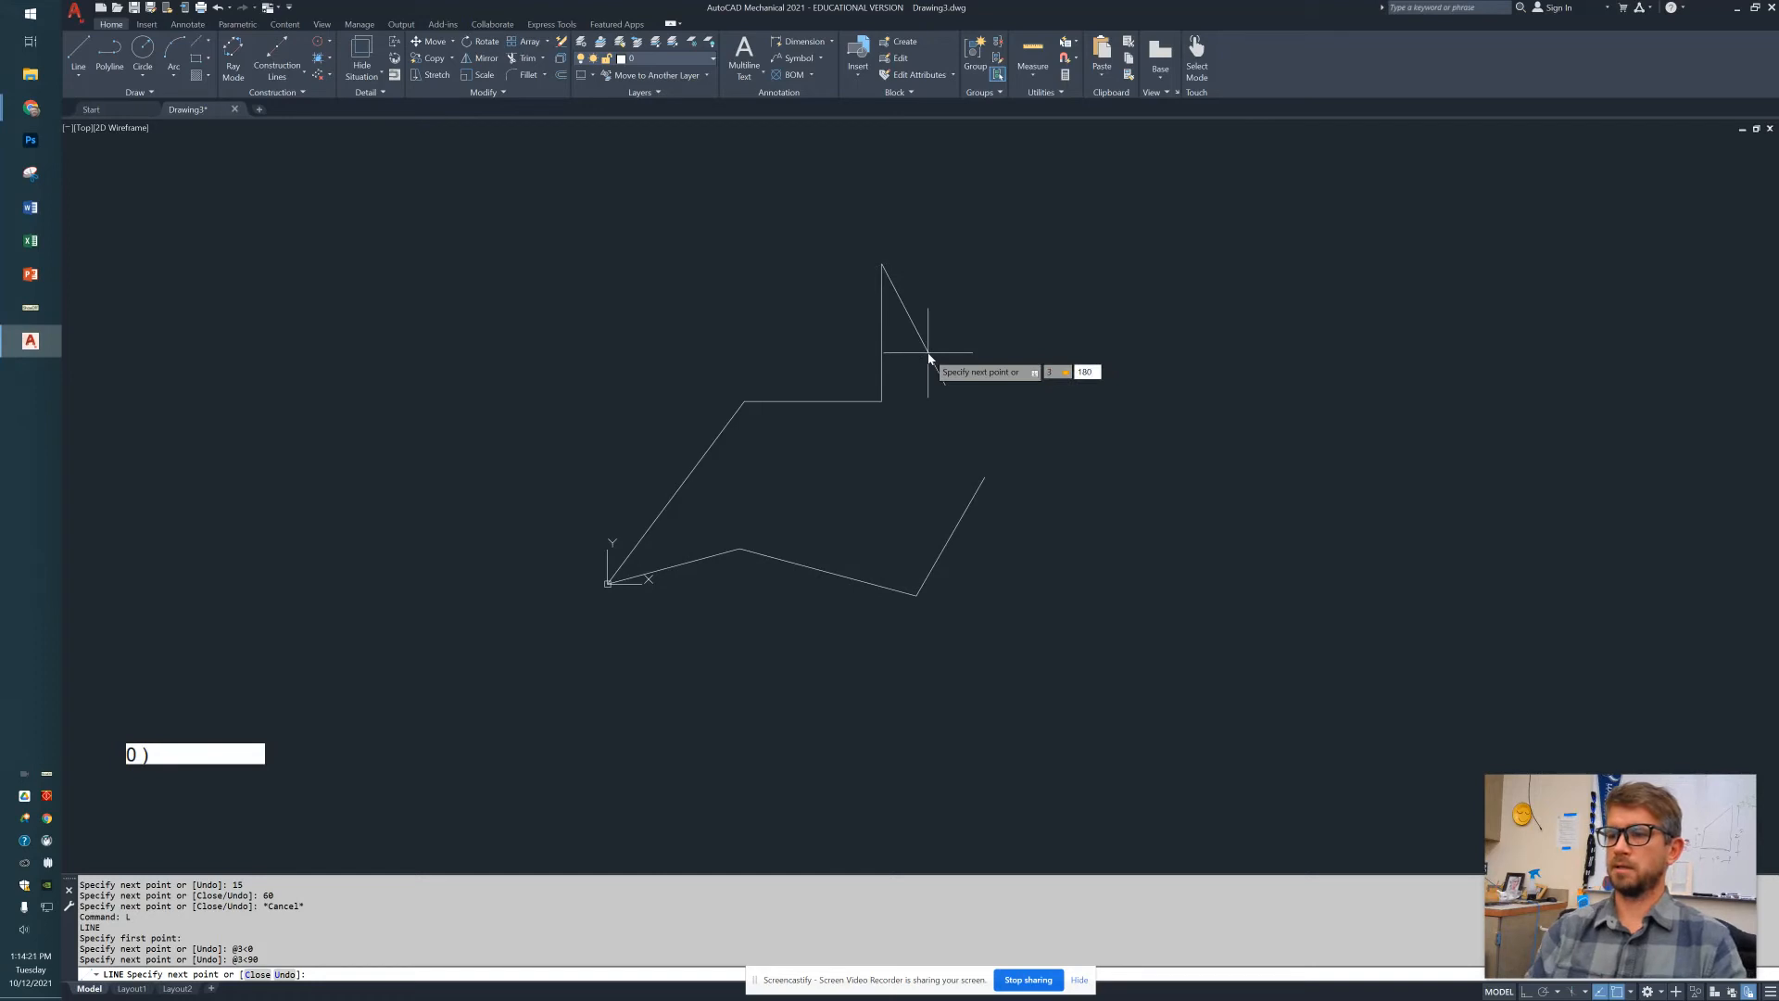
pyautogui.press('Return')
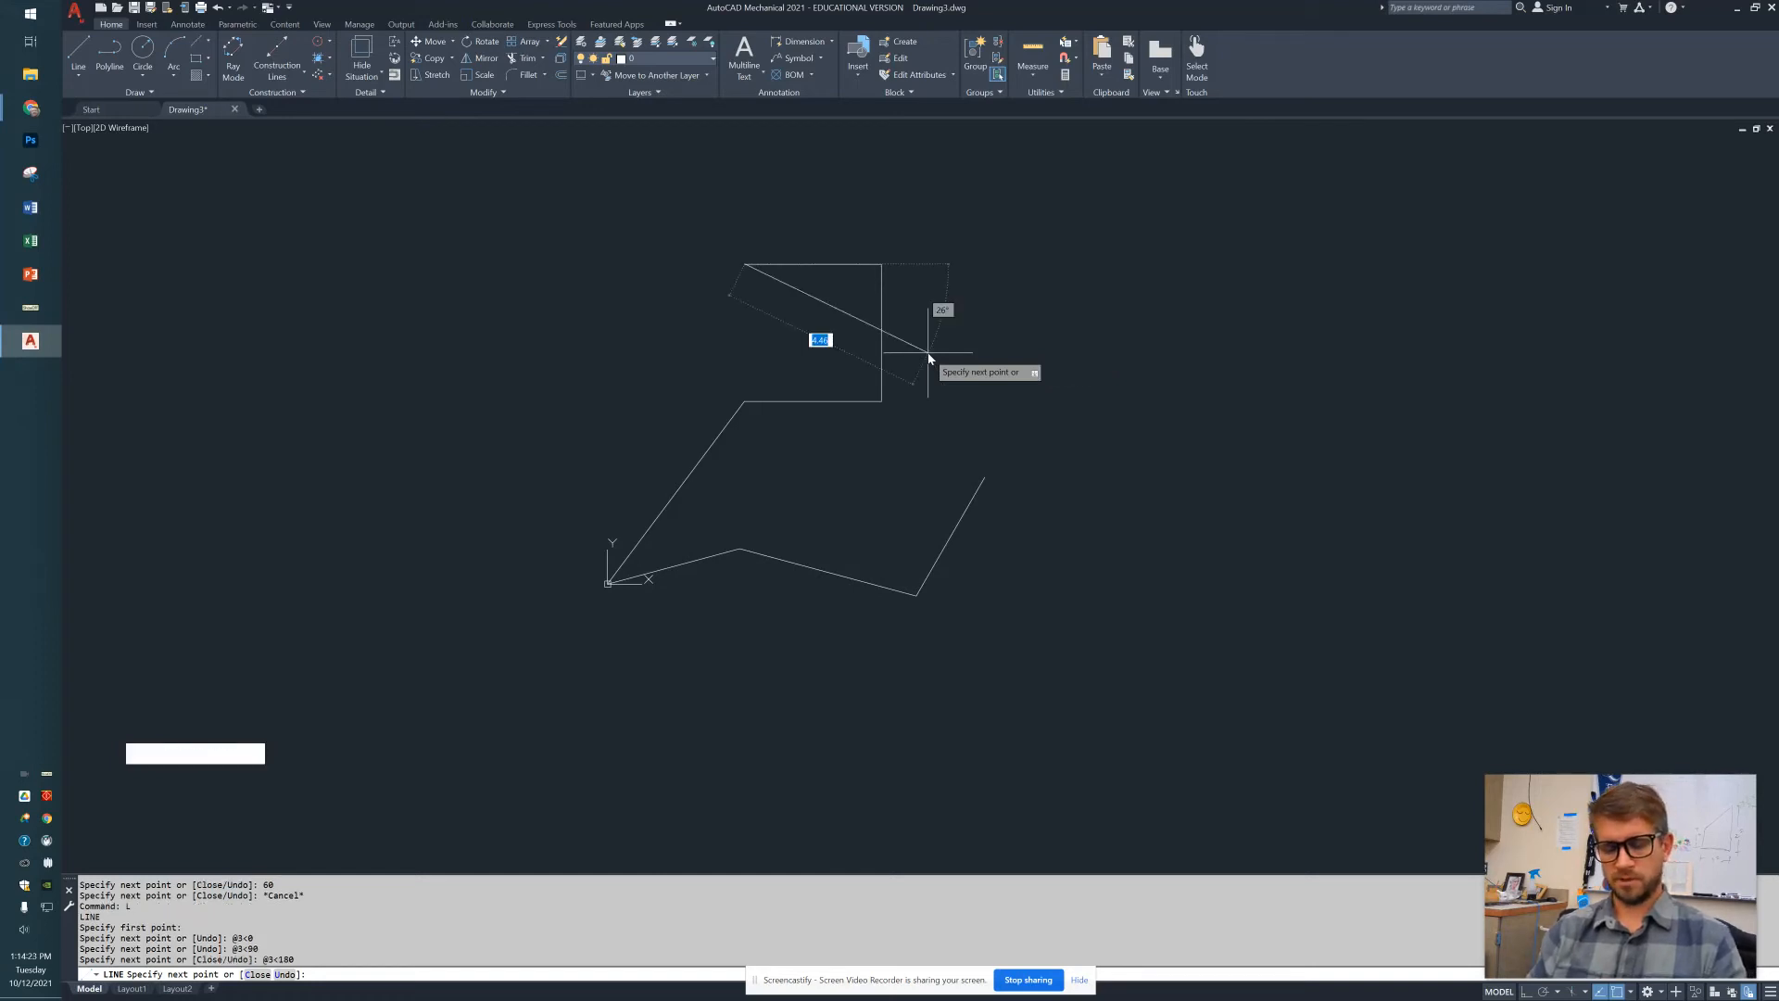
pyautogui.write('3<270')
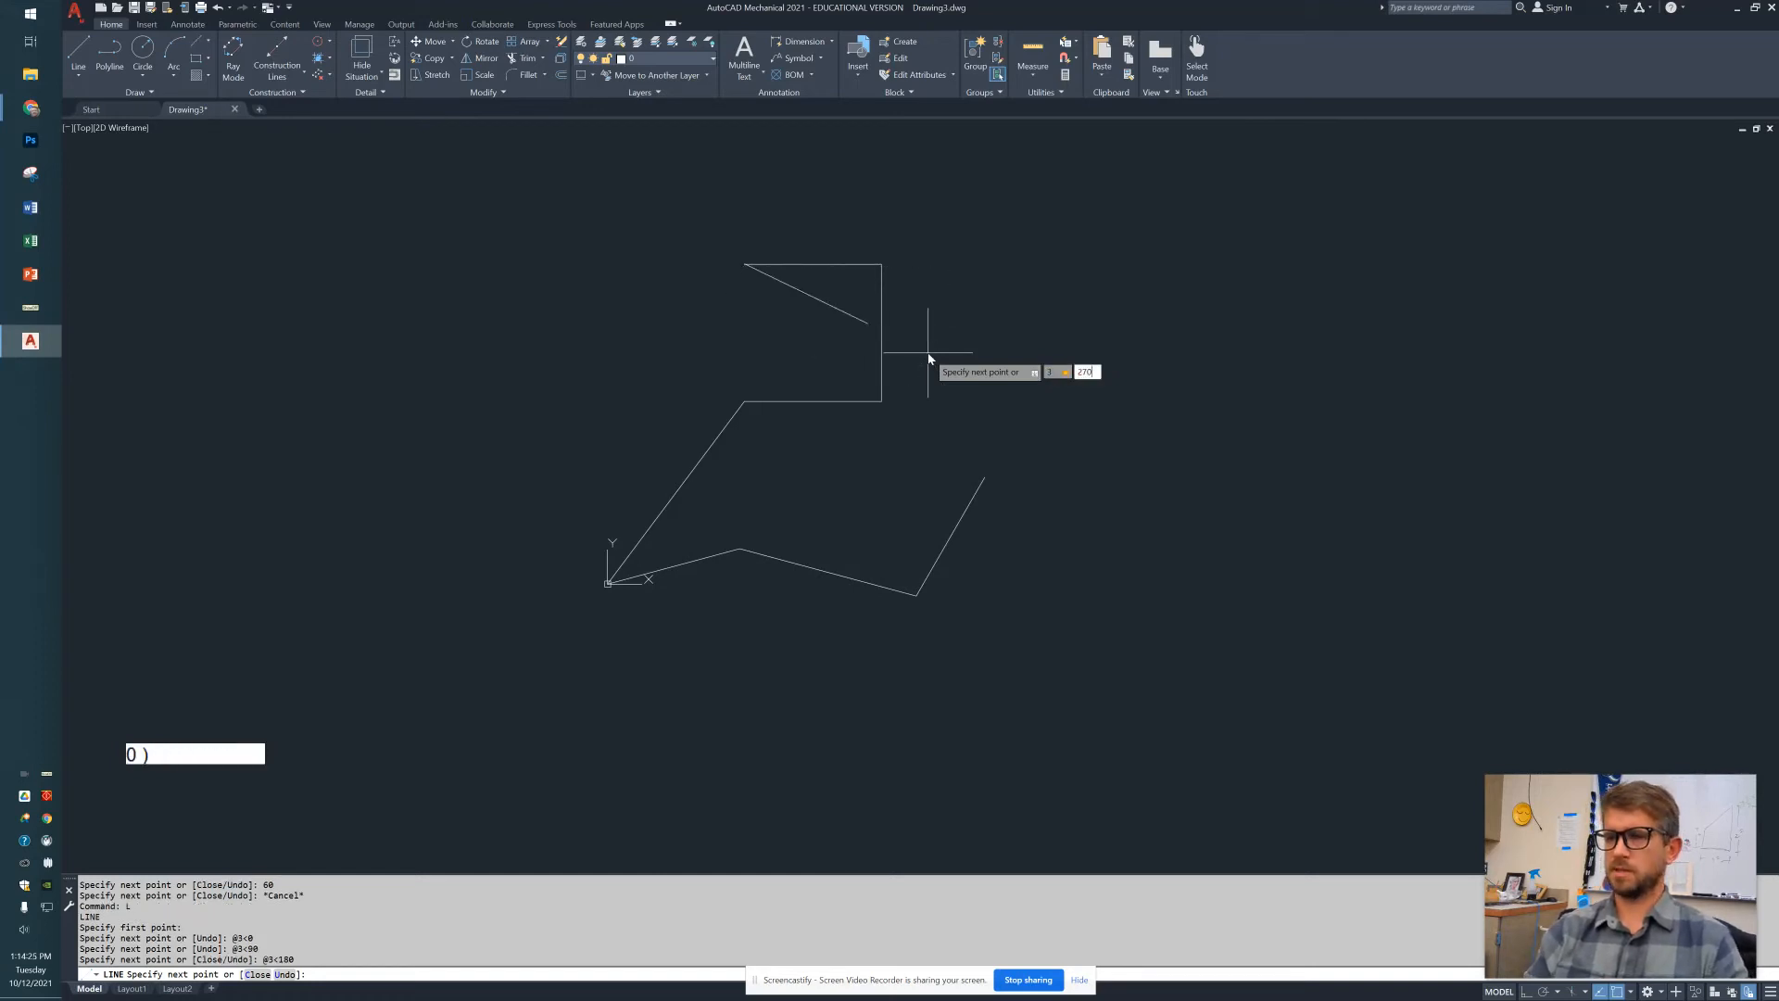
pyautogui.press('Return')
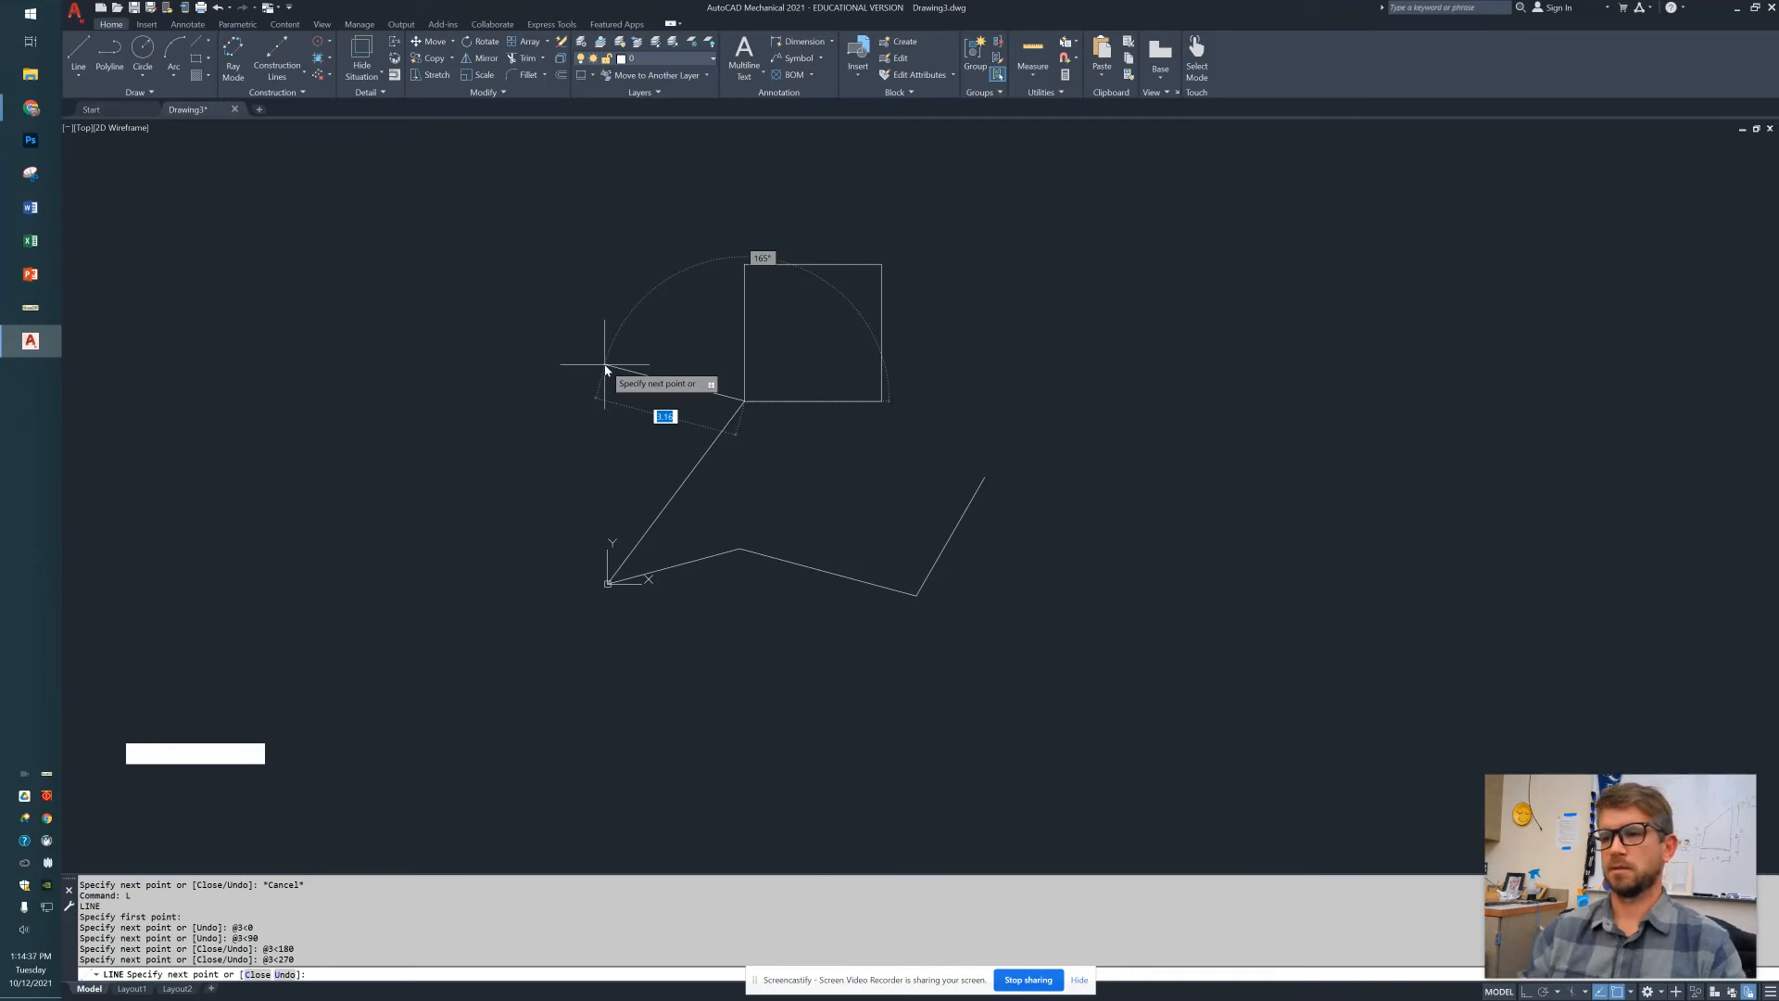
pyautogui.press('Escape')
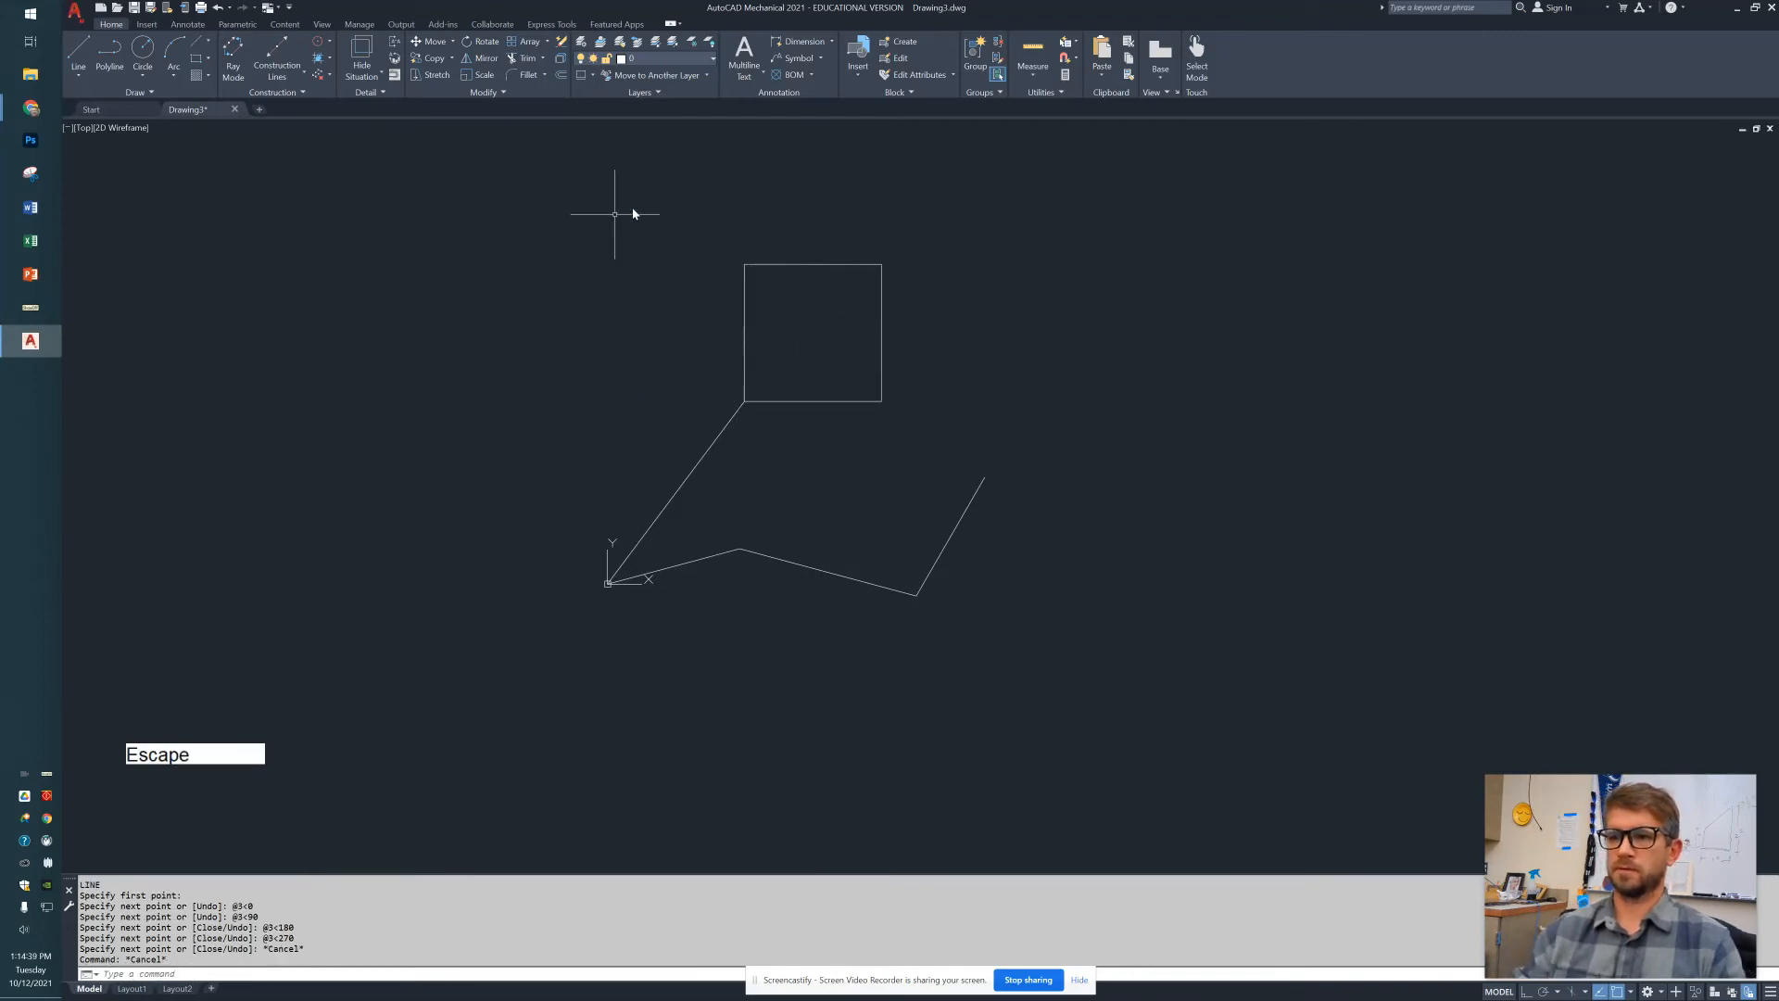
# Select all the lines in the drawing with a selection window, and clear the selection
pyautogui.click(464, 212)
pyautogui.click(1020, 603)
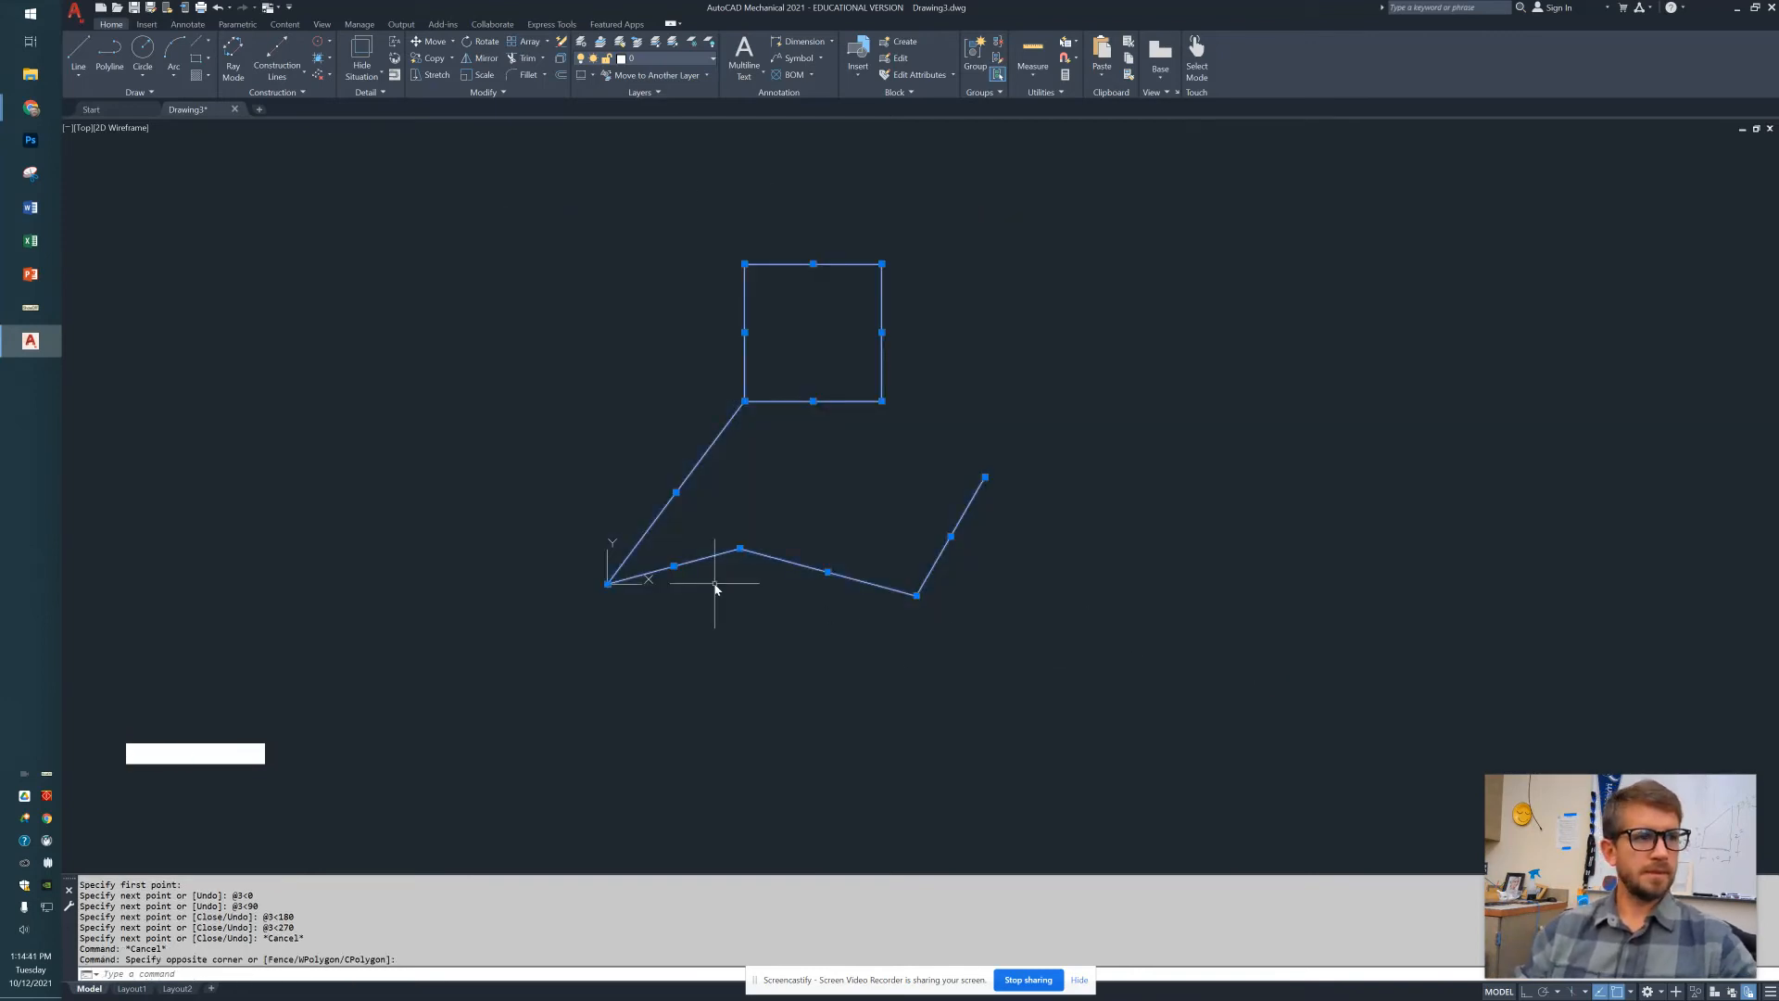
pyautogui.click(1164, 403)
pyautogui.click(1047, 380)
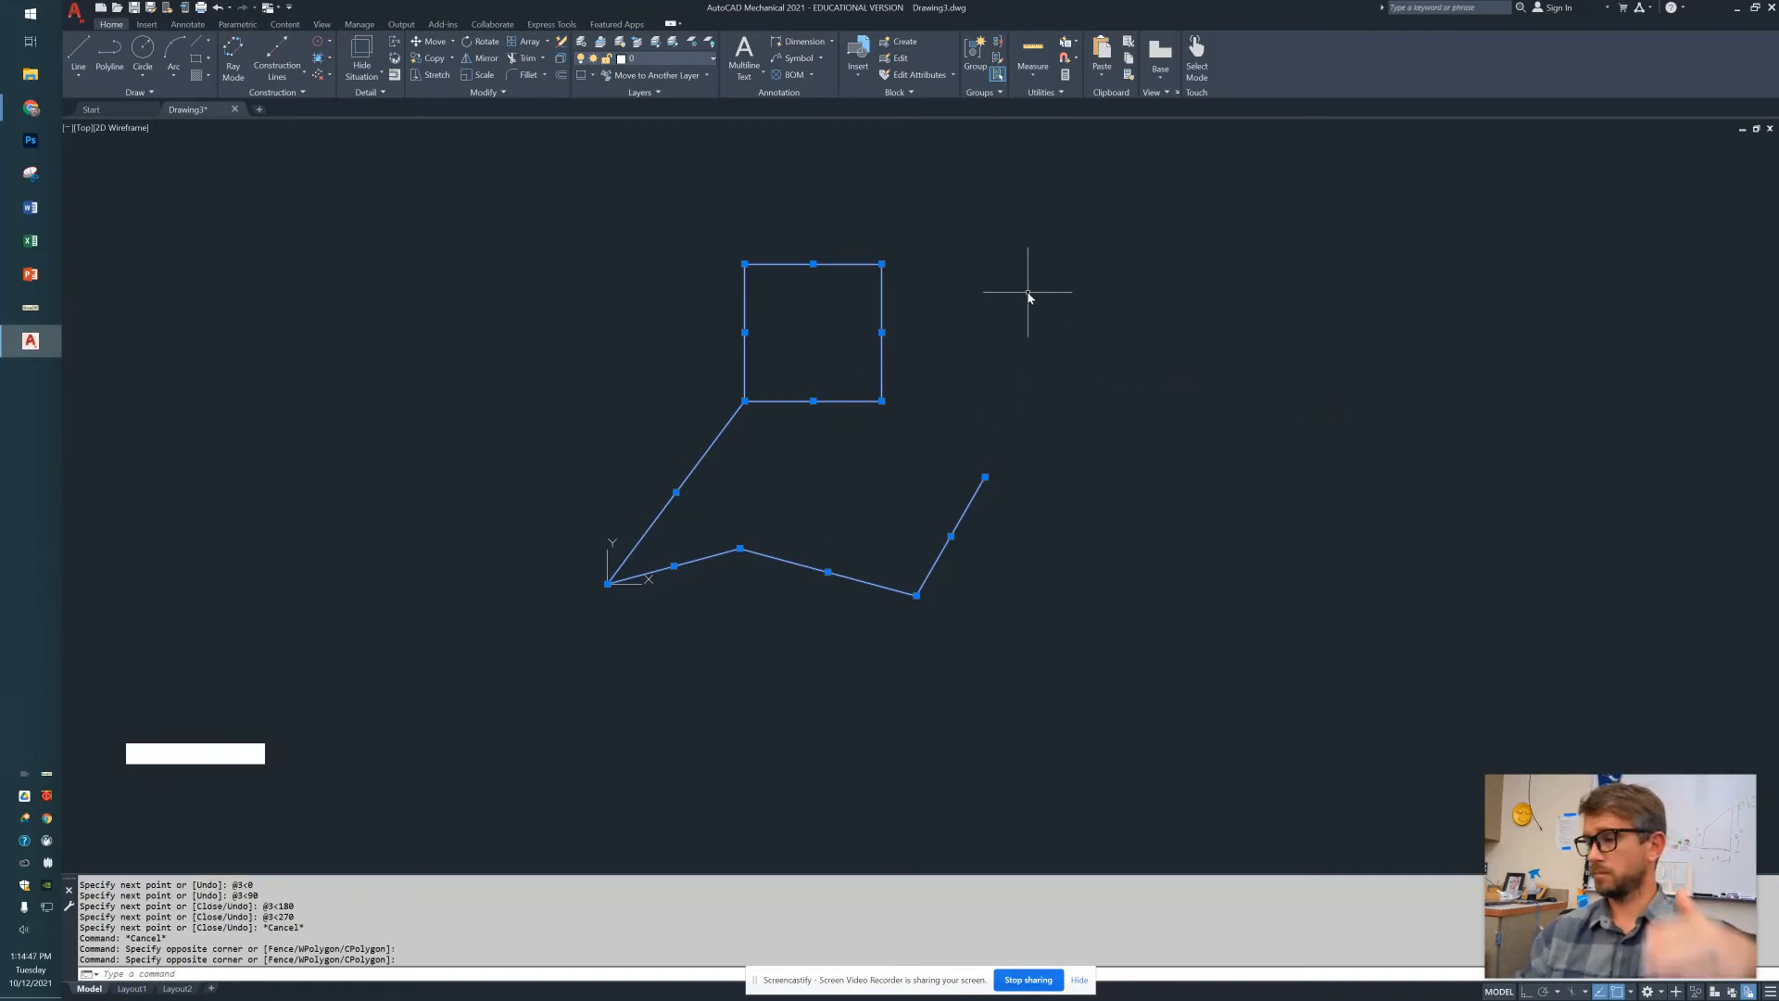
pyautogui.press('Escape')
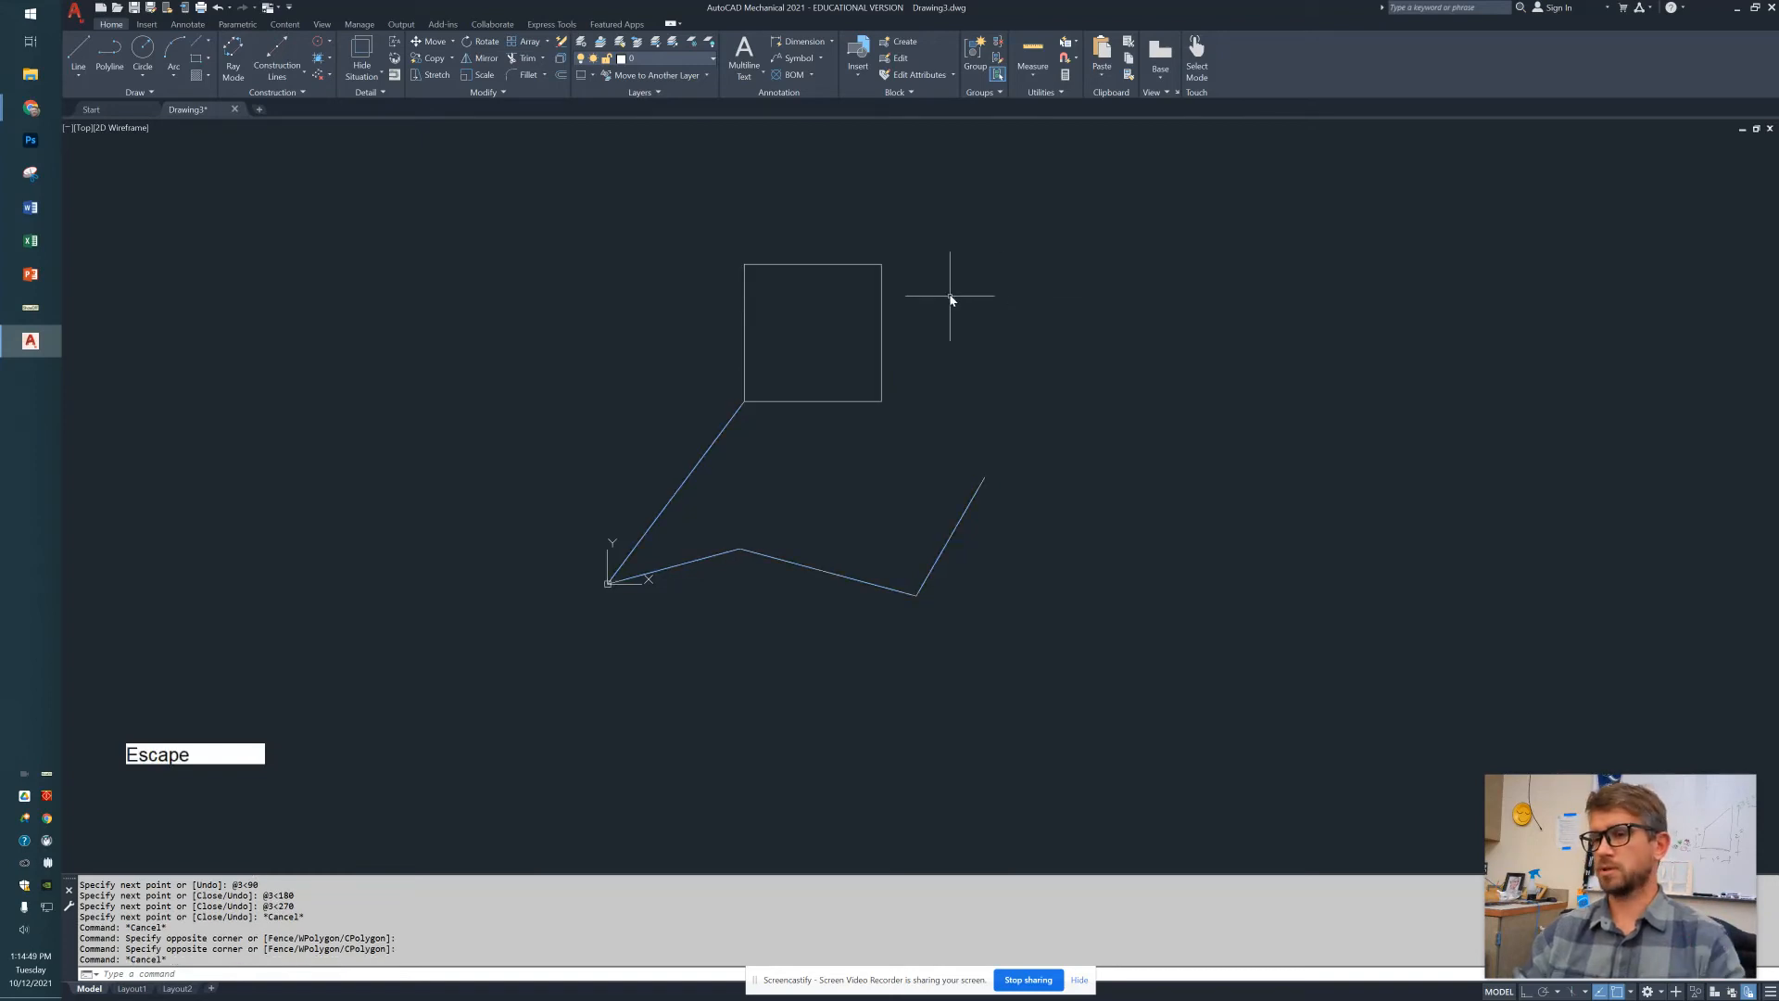
# Select the square's top and left sides individually, and clear the selection
pyautogui.click(820, 265)
pyautogui.click(747, 326)
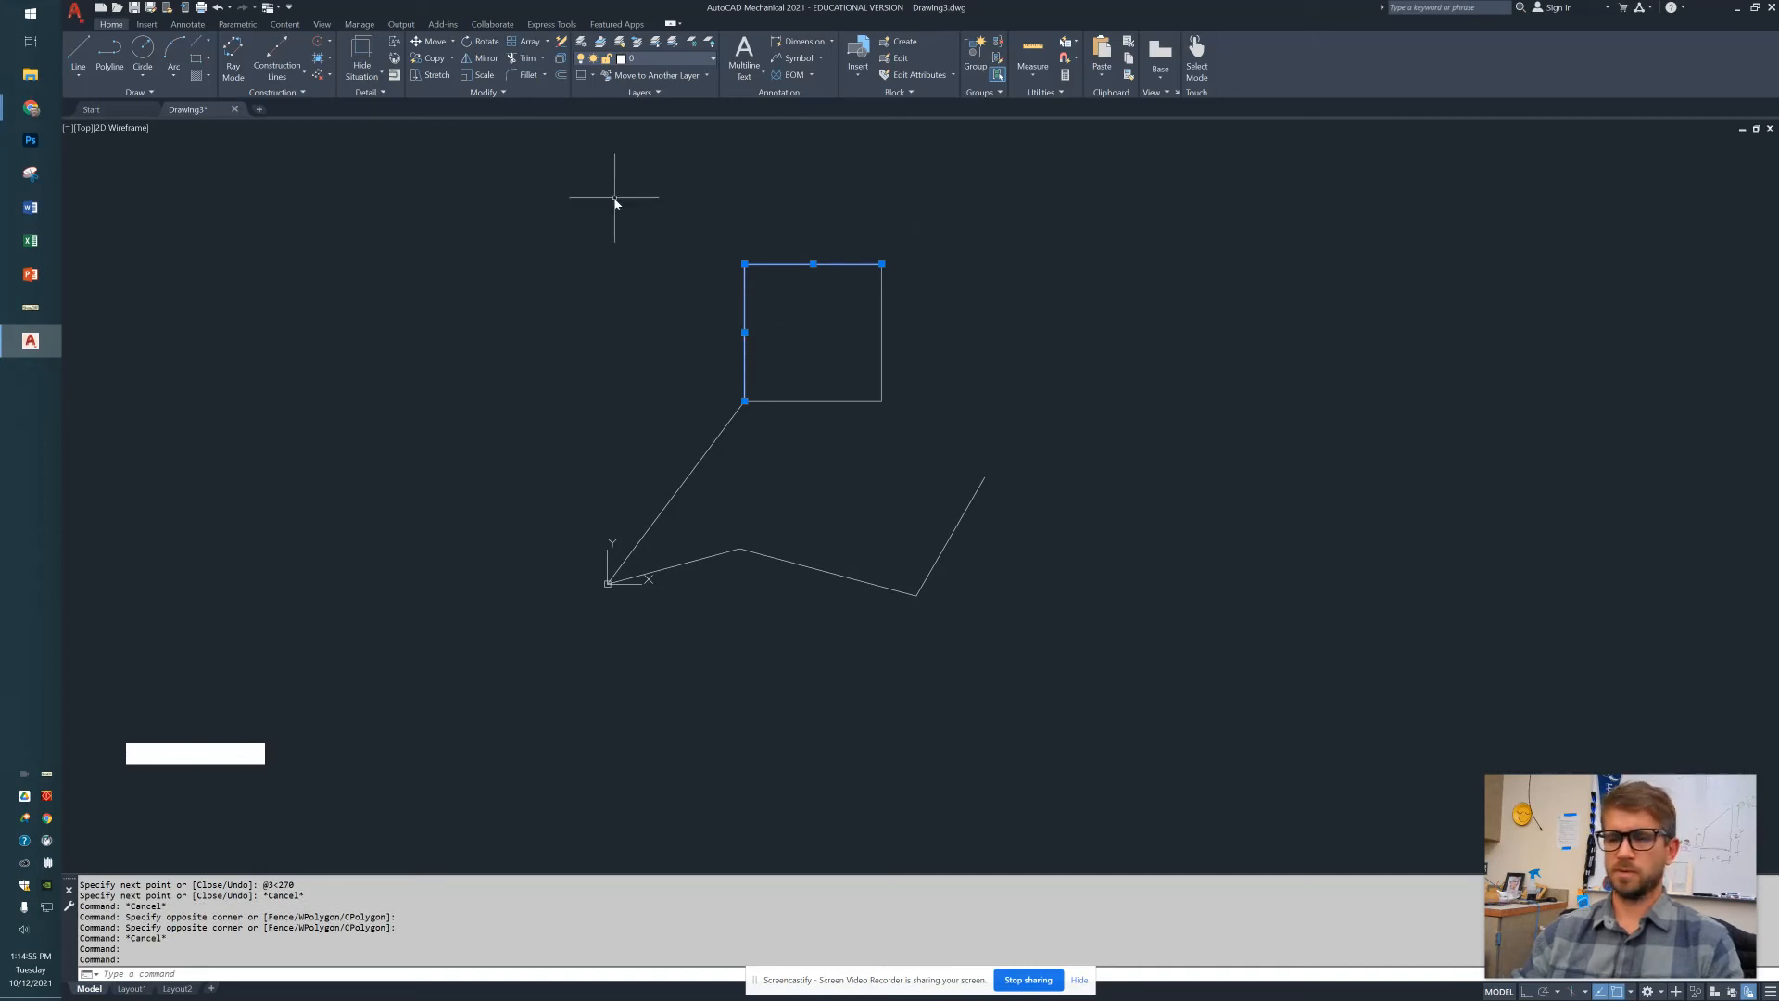
pyautogui.press('Escape')
# Preview a window selection and a crossing selection over the square and the neighbouring lines
pyautogui.click(637, 177)
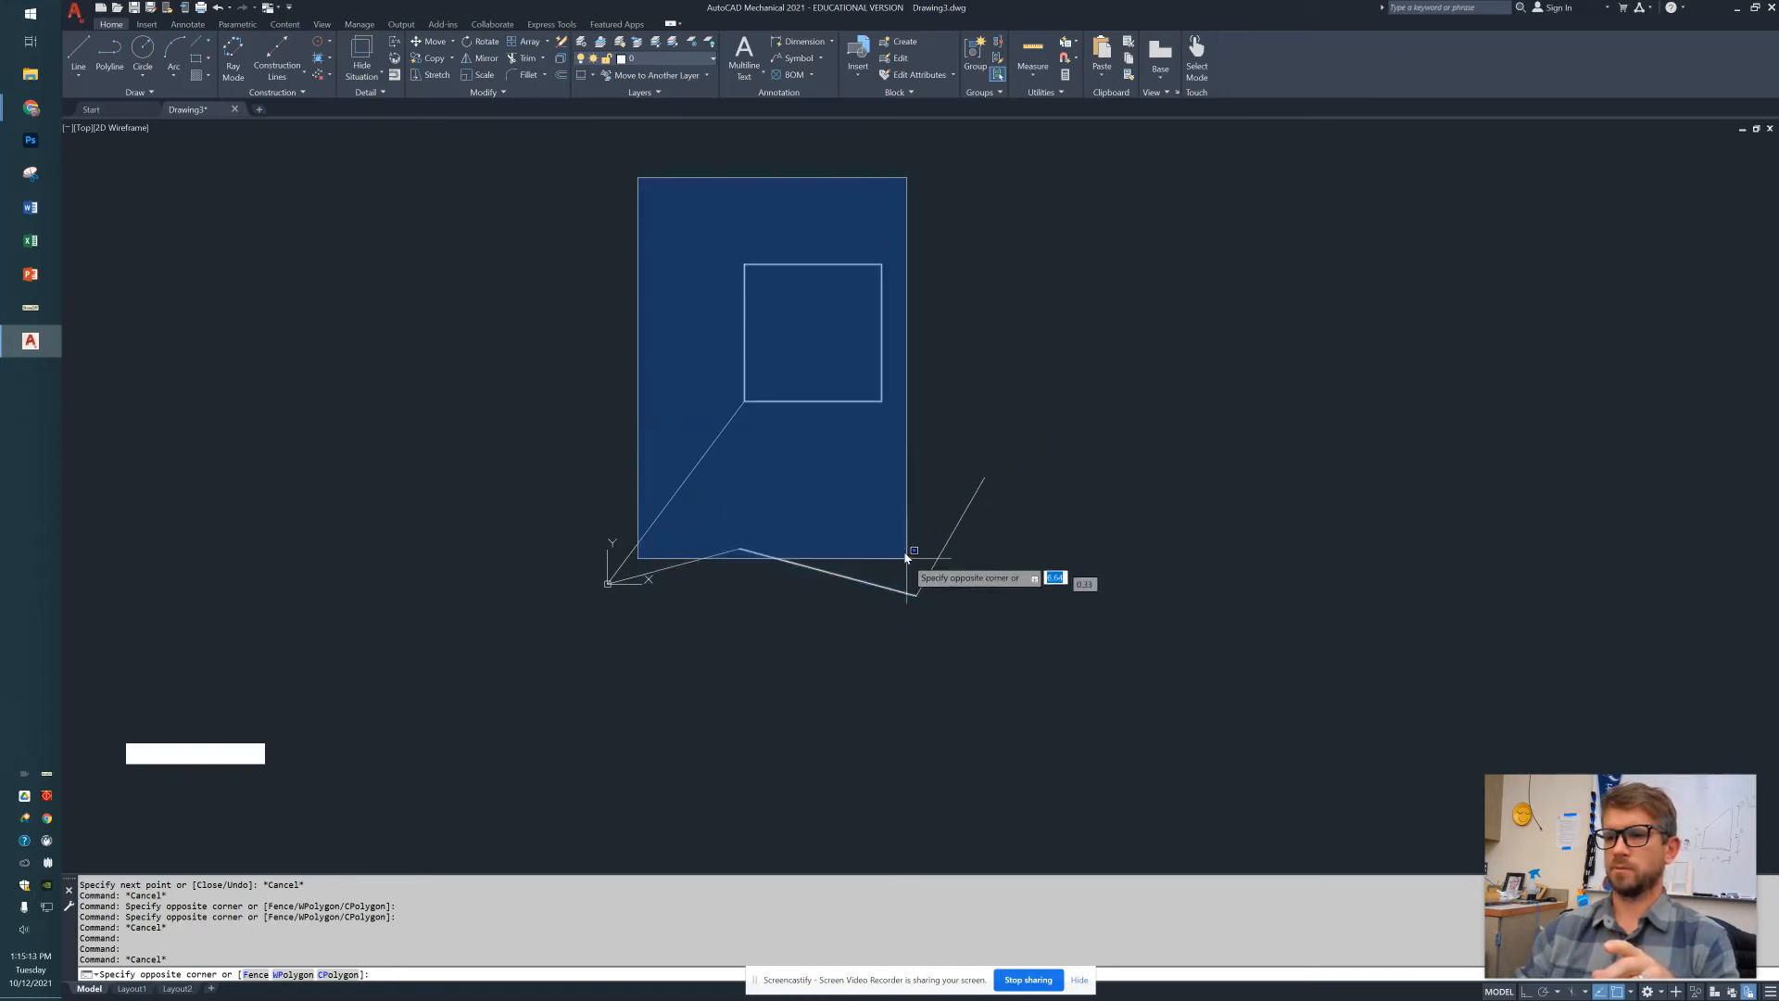
pyautogui.click(742, 246)
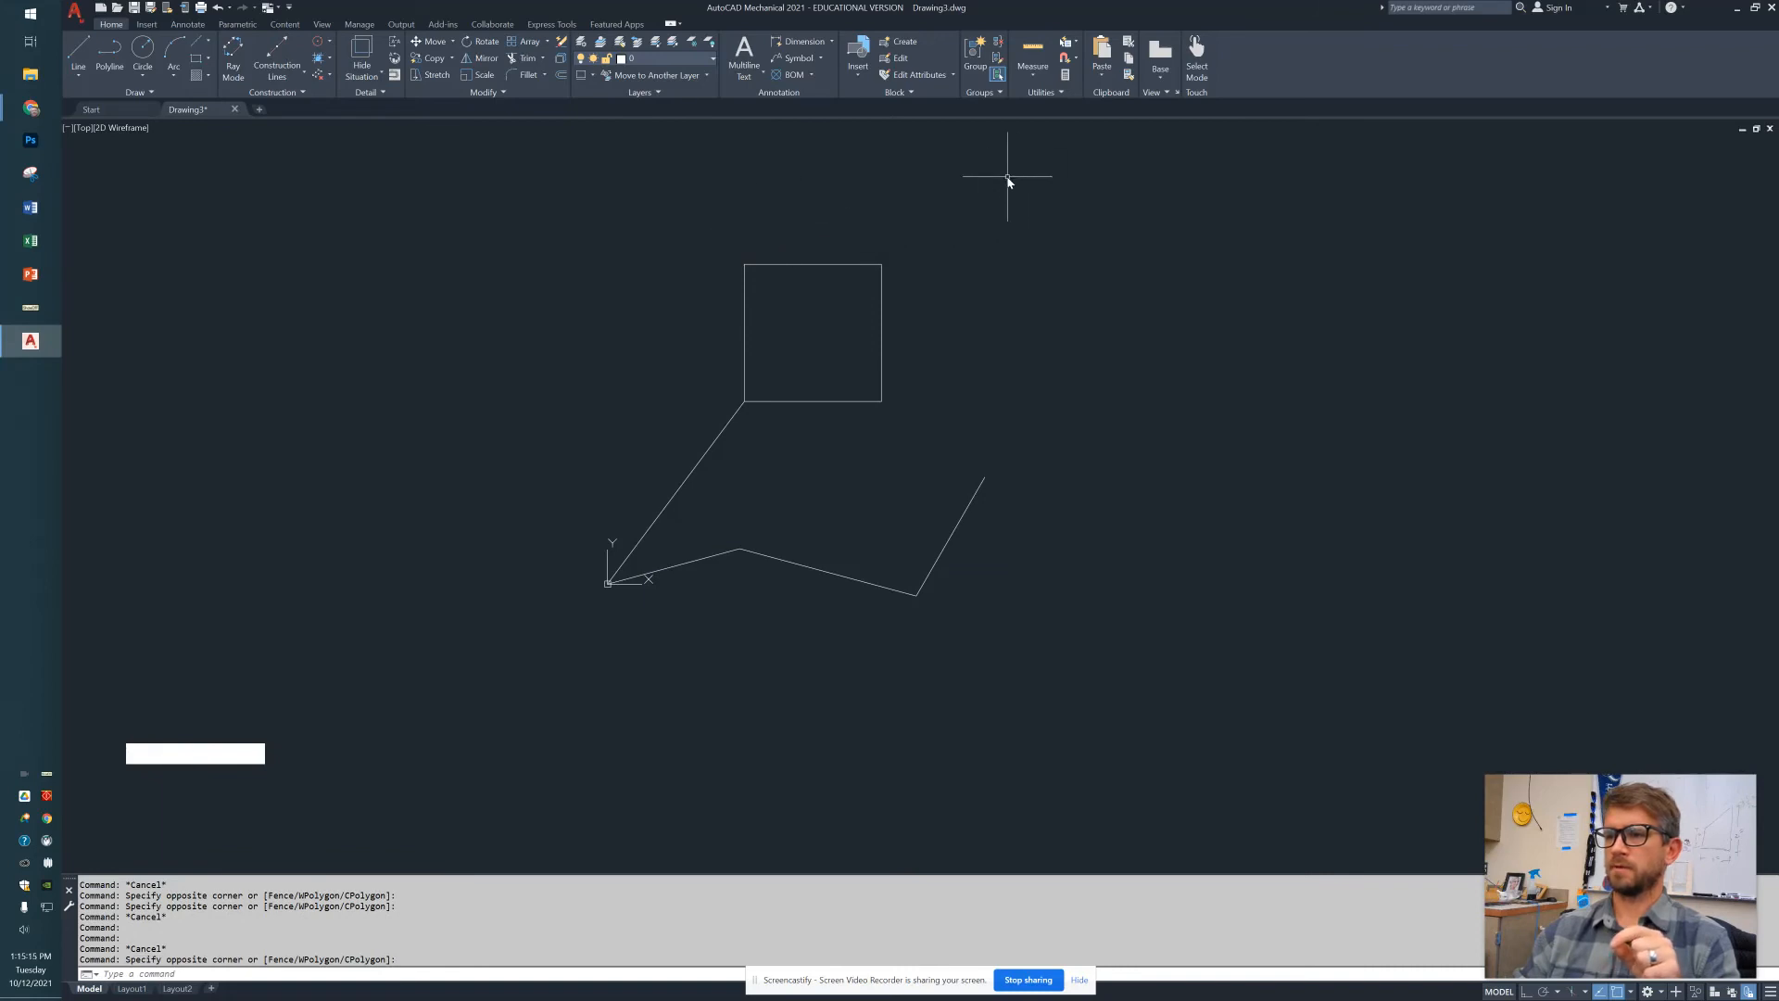
pyautogui.click(1007, 176)
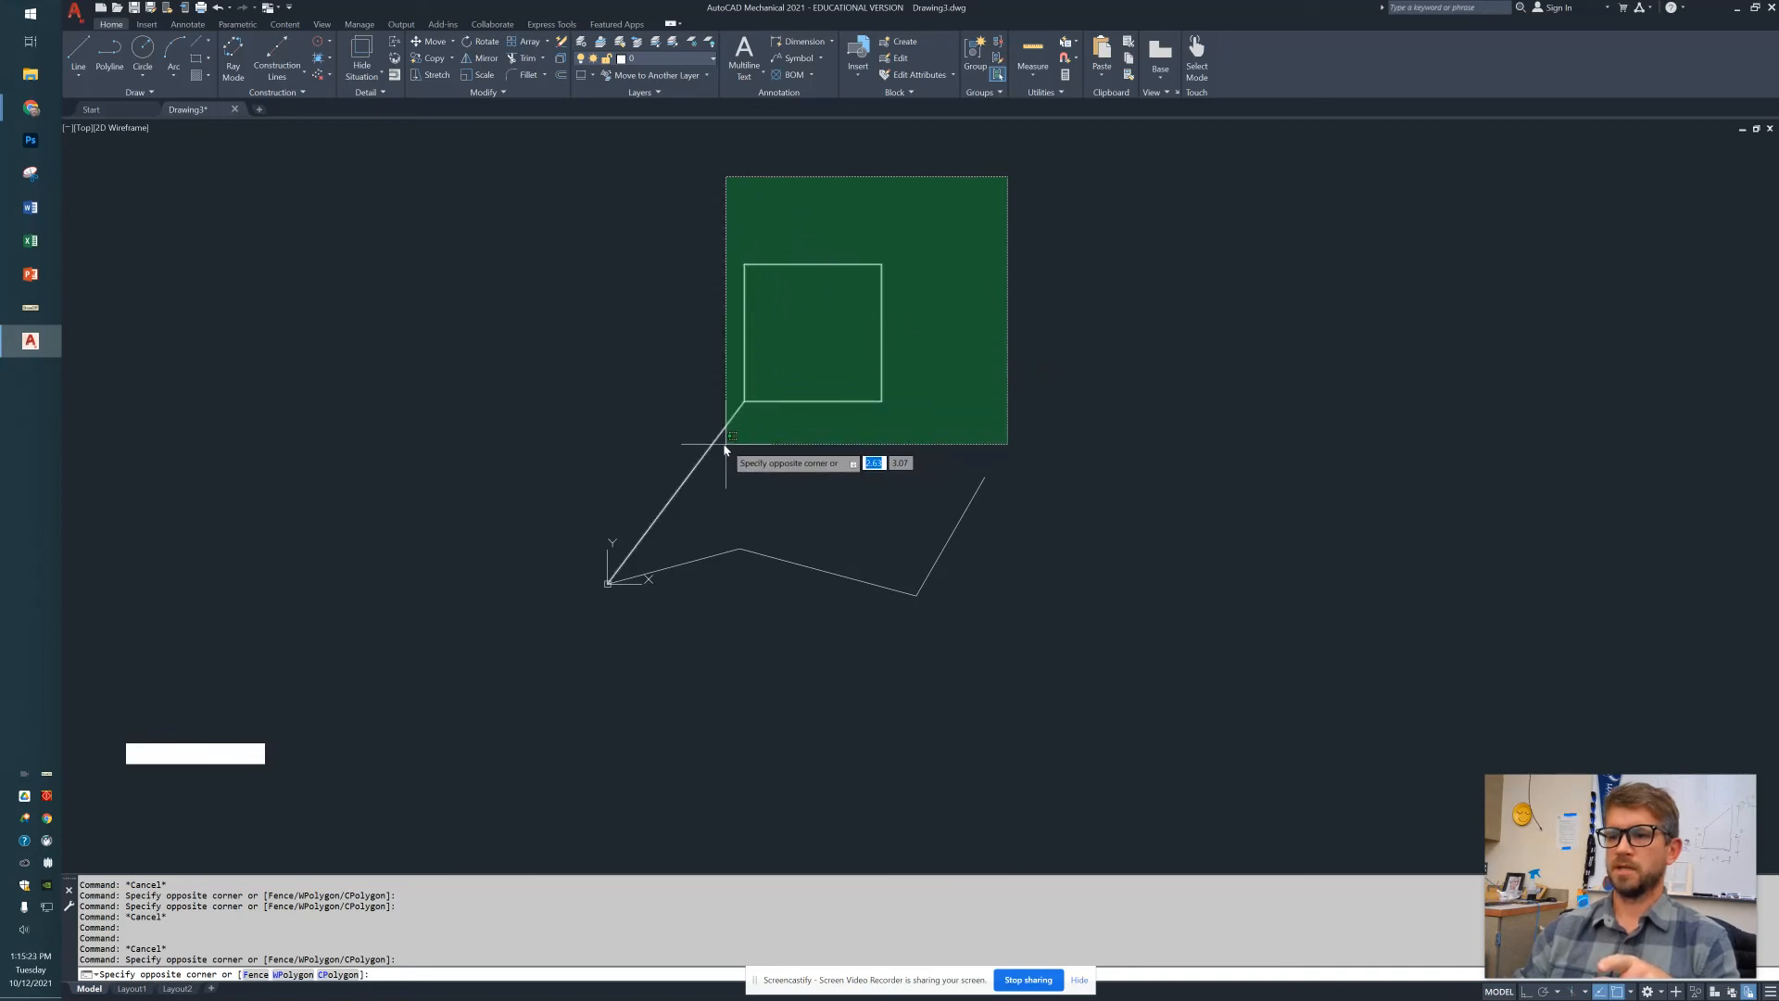
pyautogui.click(927, 371)
# Select the square with a window selection, add the rightmost slanted line with a crossing selection, and clear the selection
pyautogui.click(596, 198)
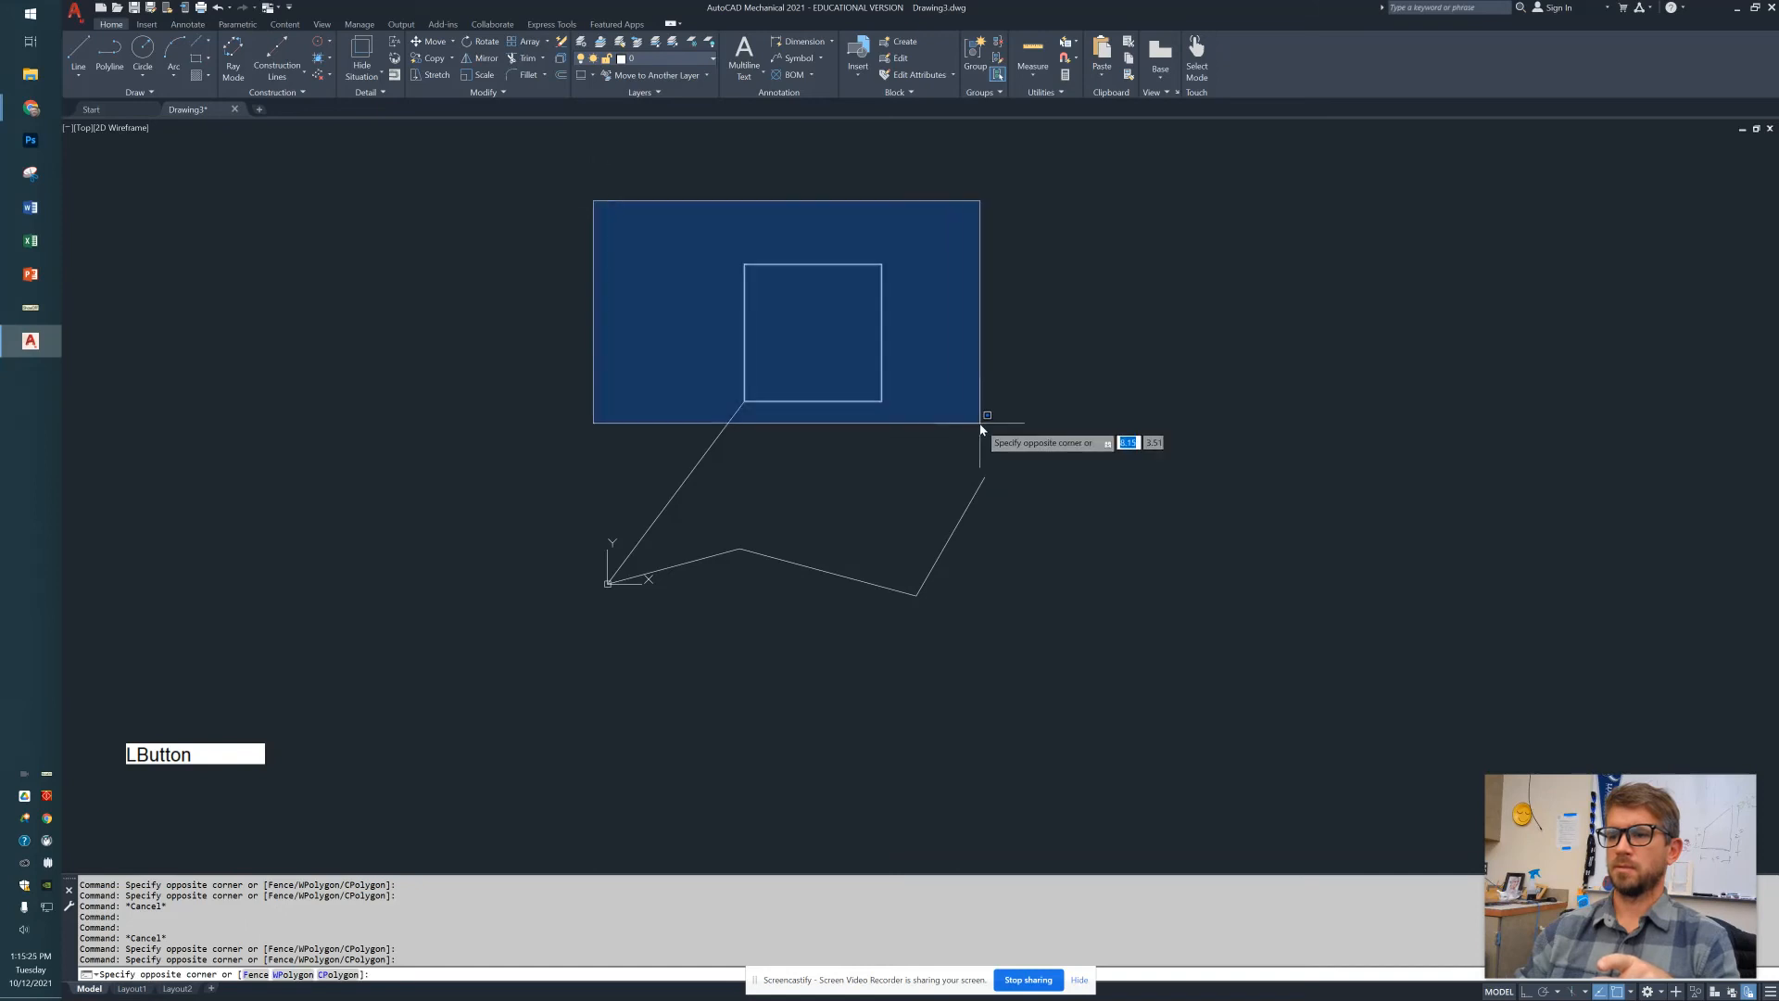
pyautogui.click(973, 413)
pyautogui.click(1040, 173)
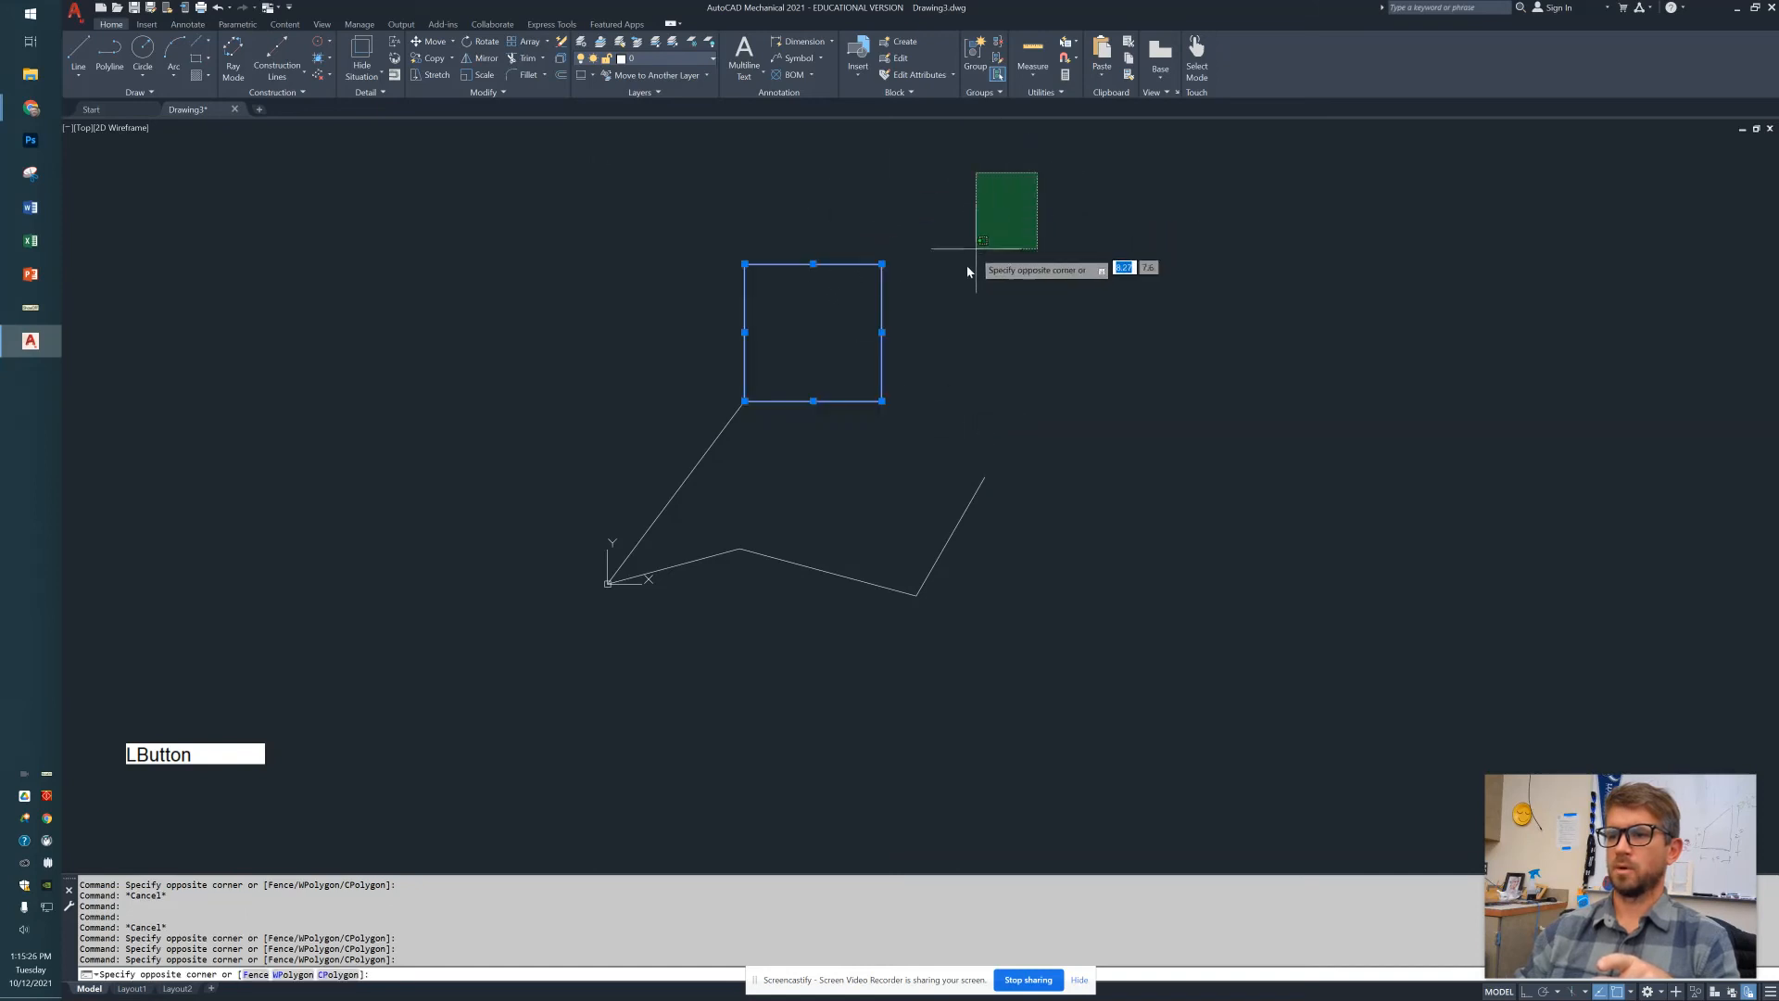
pyautogui.click(937, 530)
pyautogui.press('Escape')
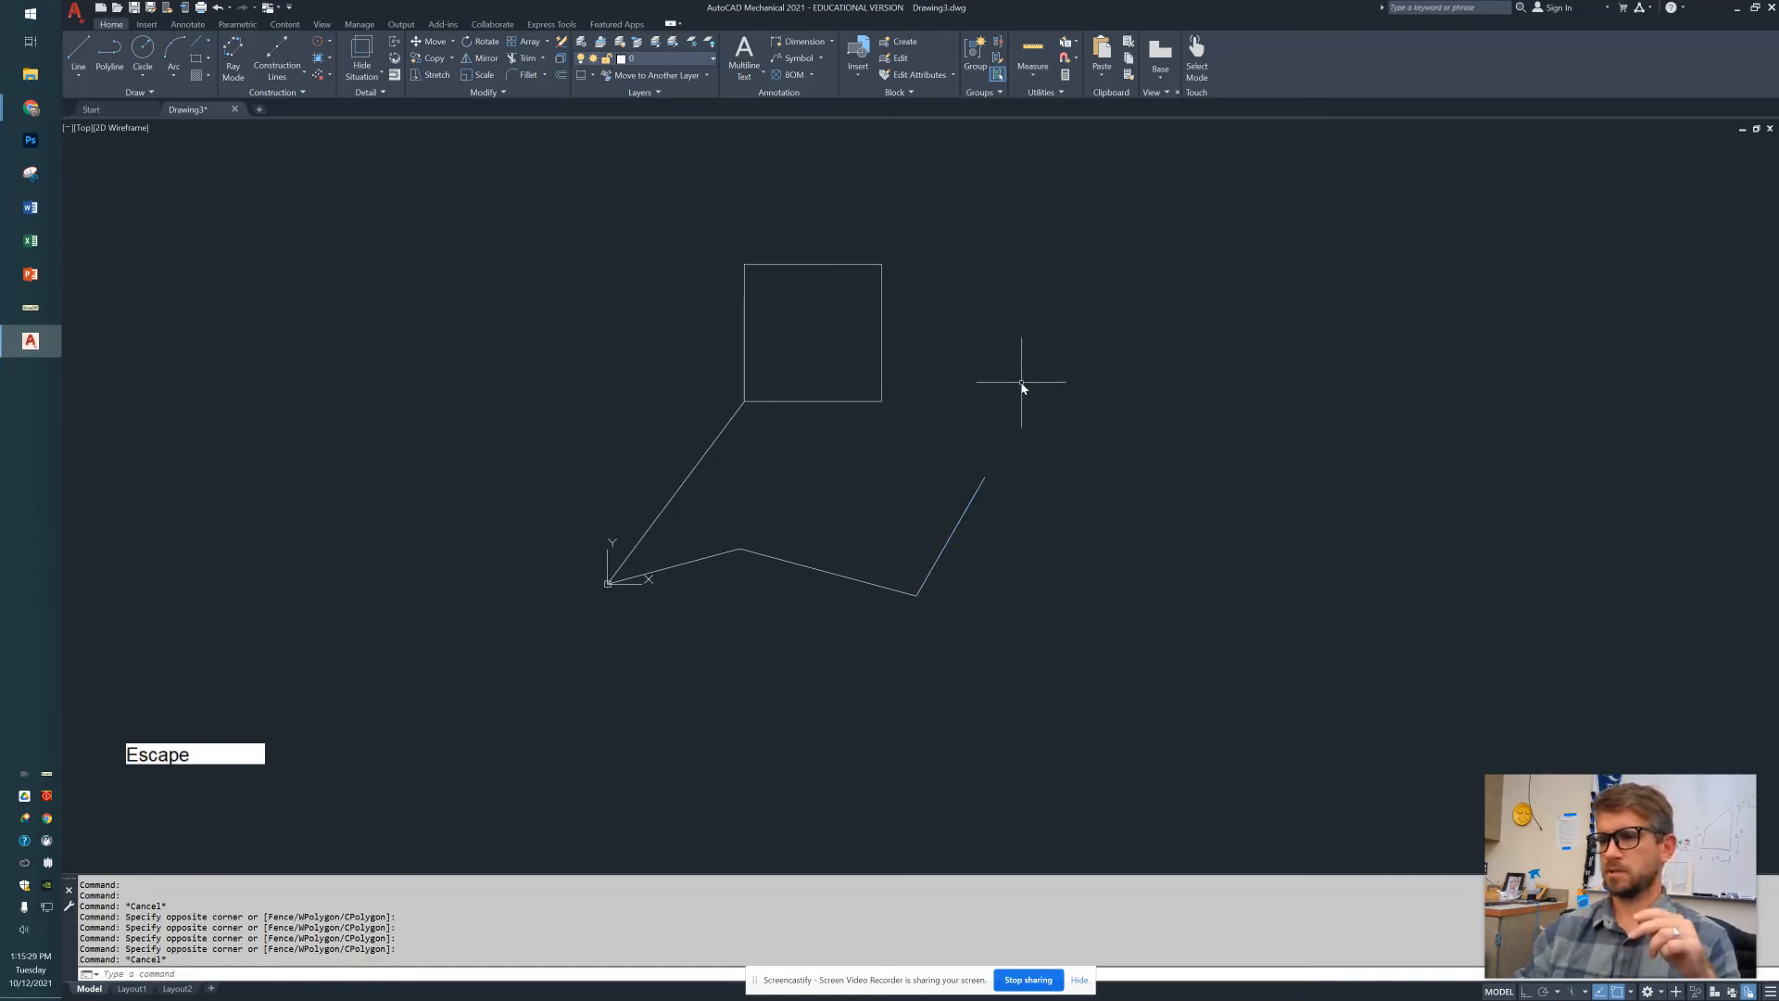
# Select the square's left side with a window lasso, sweep a crossing lasso from the upper right across the square, and clear the selection
pyautogui.moveTo(631, 174)
pyautogui.mouseDown()
pyautogui.moveTo(830, 239)
pyautogui.moveTo(784, 422)
pyautogui.moveTo(725, 419)
pyautogui.moveTo(700, 359)
pyautogui.mouseUp()
pyautogui.click(1080, 186)
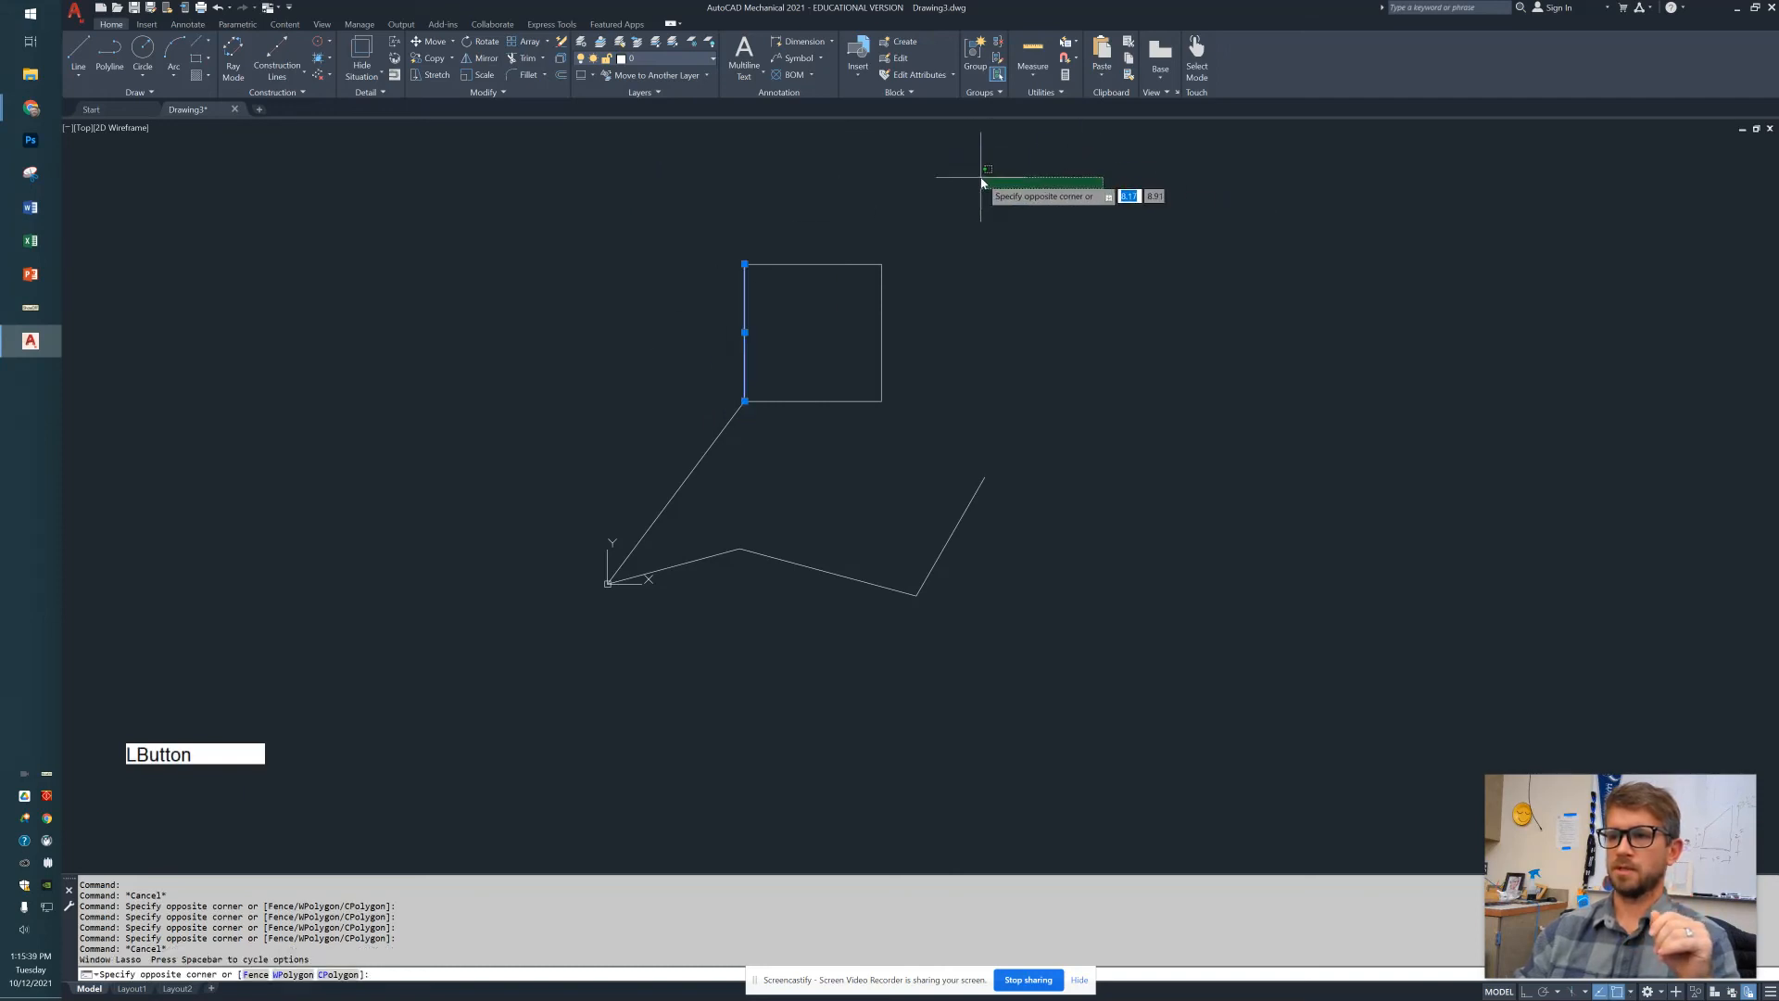
pyautogui.moveTo(1058, 182)
pyautogui.mouseDown()
pyautogui.moveTo(969, 167)
pyautogui.moveTo(947, 269)
pyautogui.moveTo(937, 230)
pyautogui.moveTo(882, 222)
pyautogui.moveTo(893, 313)
pyautogui.moveTo(836, 280)
pyautogui.moveTo(872, 415)
pyautogui.mouseUp()
pyautogui.press('Escape')
pyautogui.press('Escape')
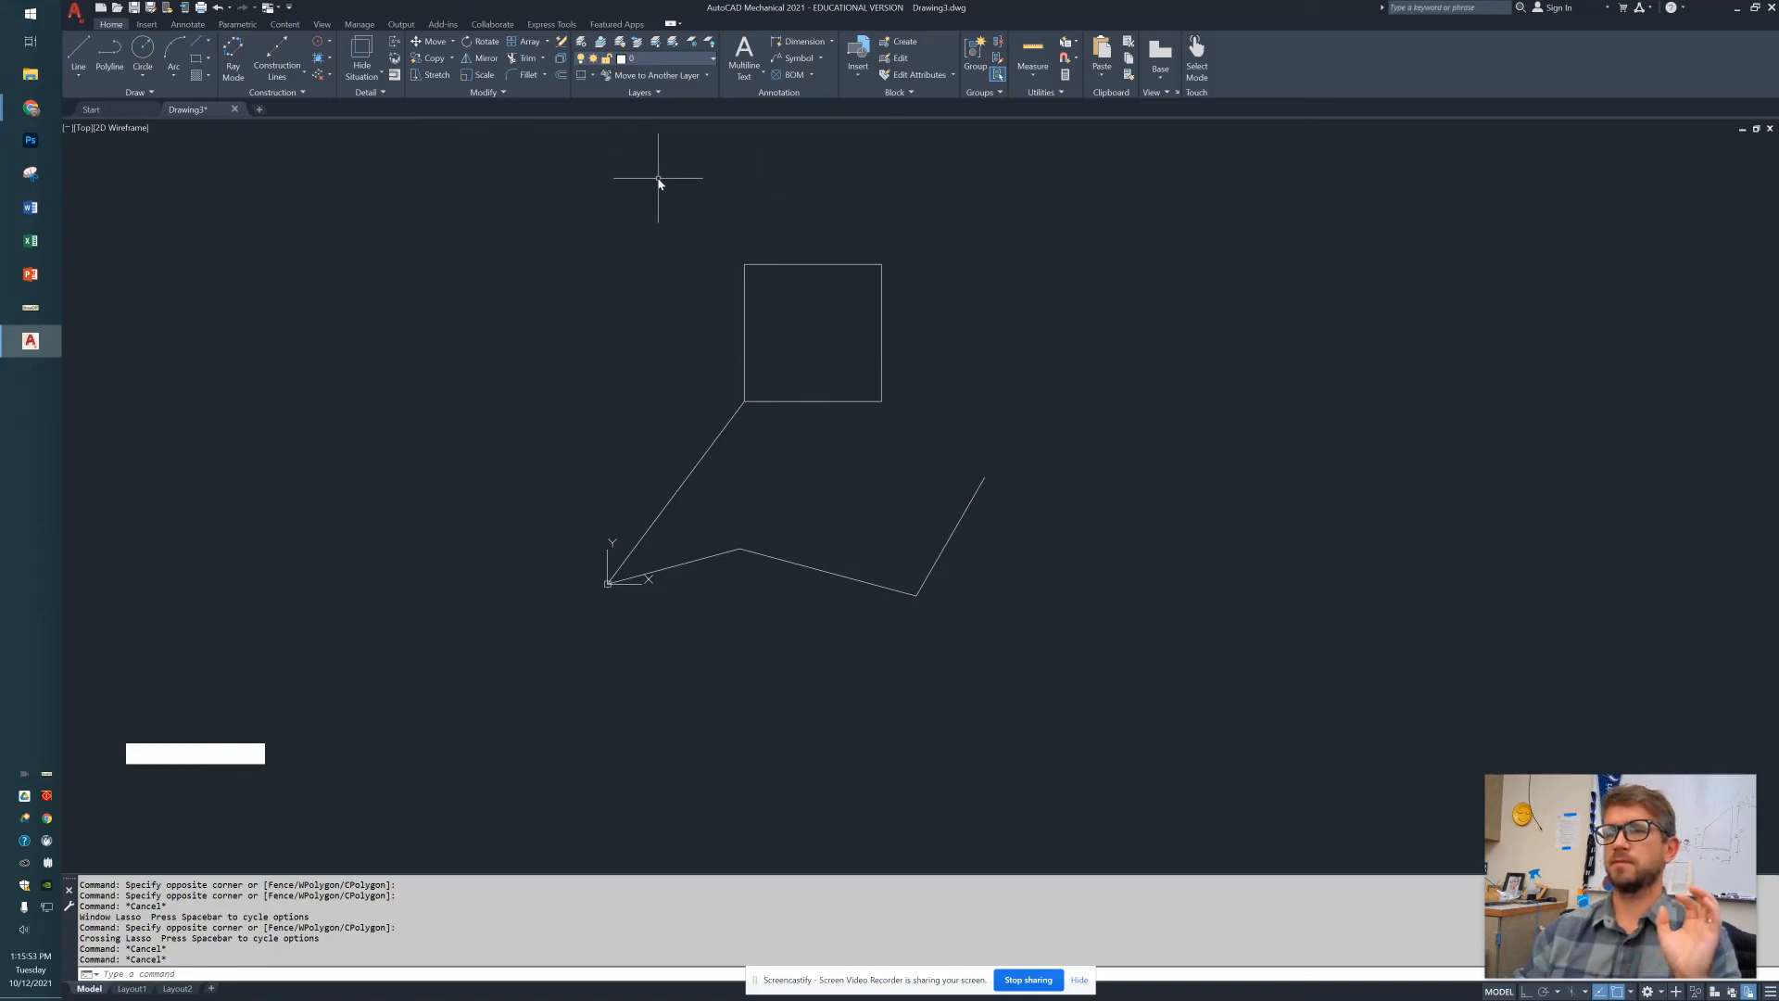
# Demonstrate a window lasso, a rectangular window selection and a rectangular crossing selection in the empty space around the square
pyautogui.moveTo(658, 176)
pyautogui.mouseDown()
pyautogui.moveTo(714, 264)
pyautogui.moveTo(588, 142)
pyautogui.moveTo(697, 225)
pyautogui.moveTo(623, 329)
pyautogui.mouseUp()
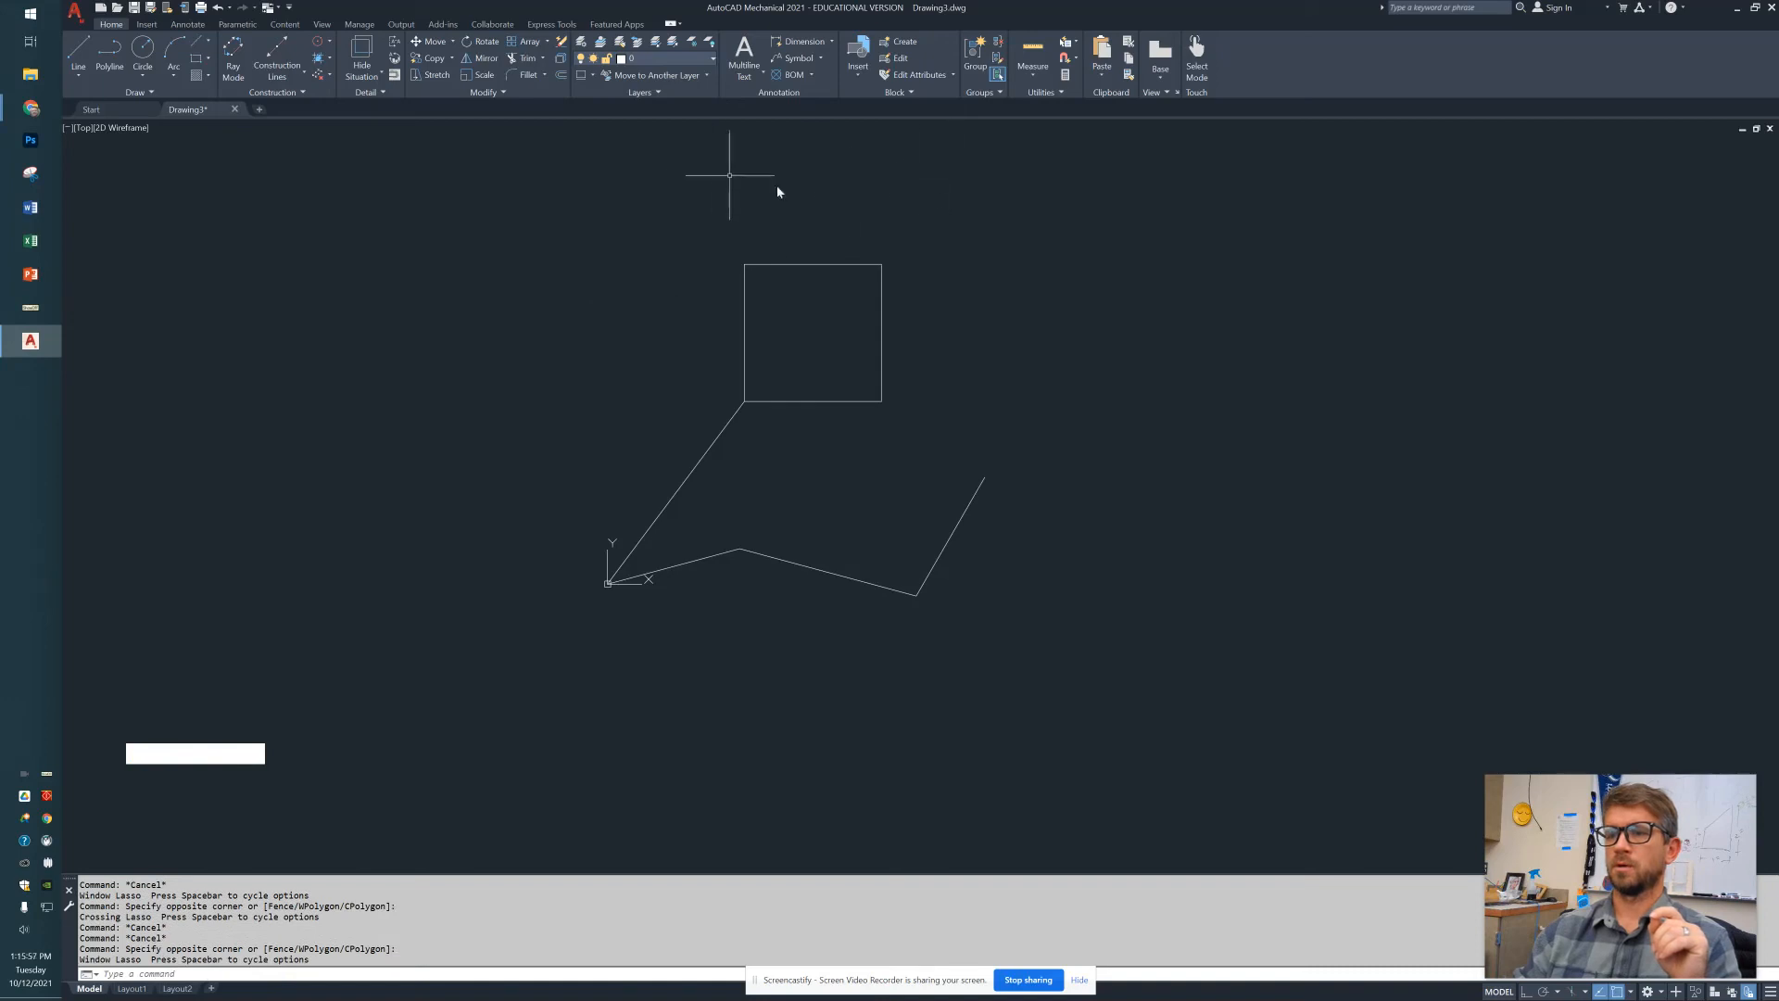
pyautogui.click(526, 171)
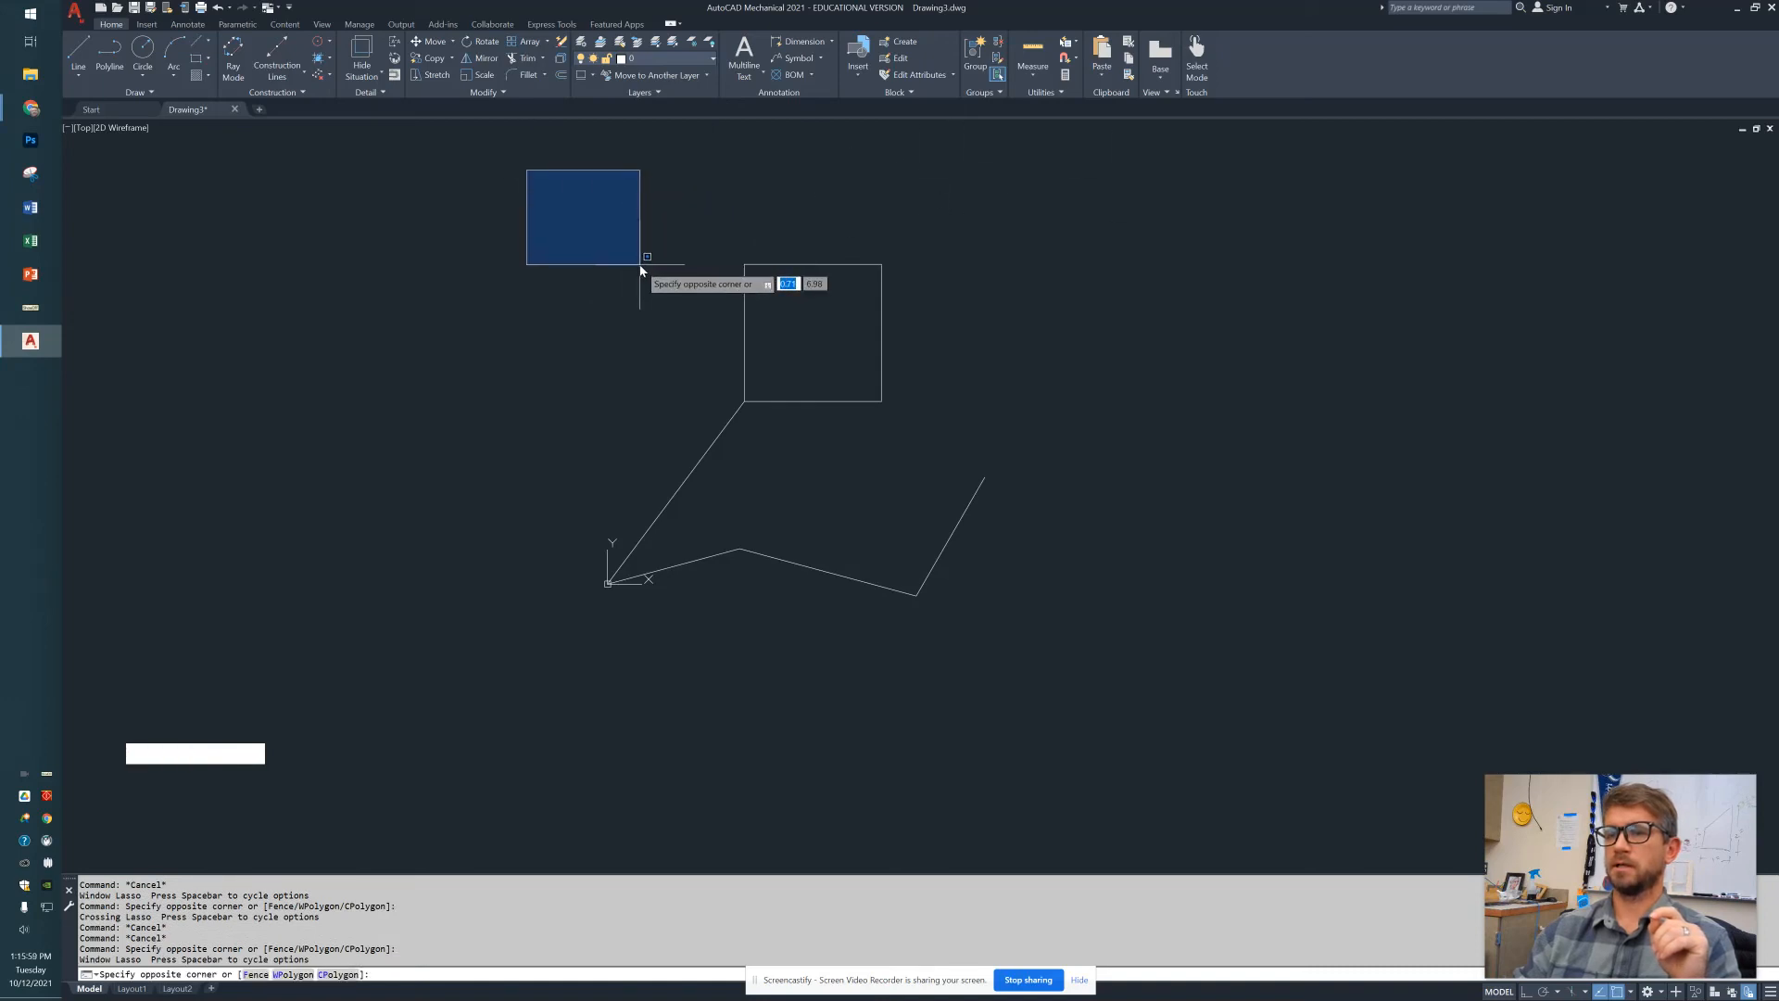
pyautogui.click(639, 266)
pyautogui.click(1146, 172)
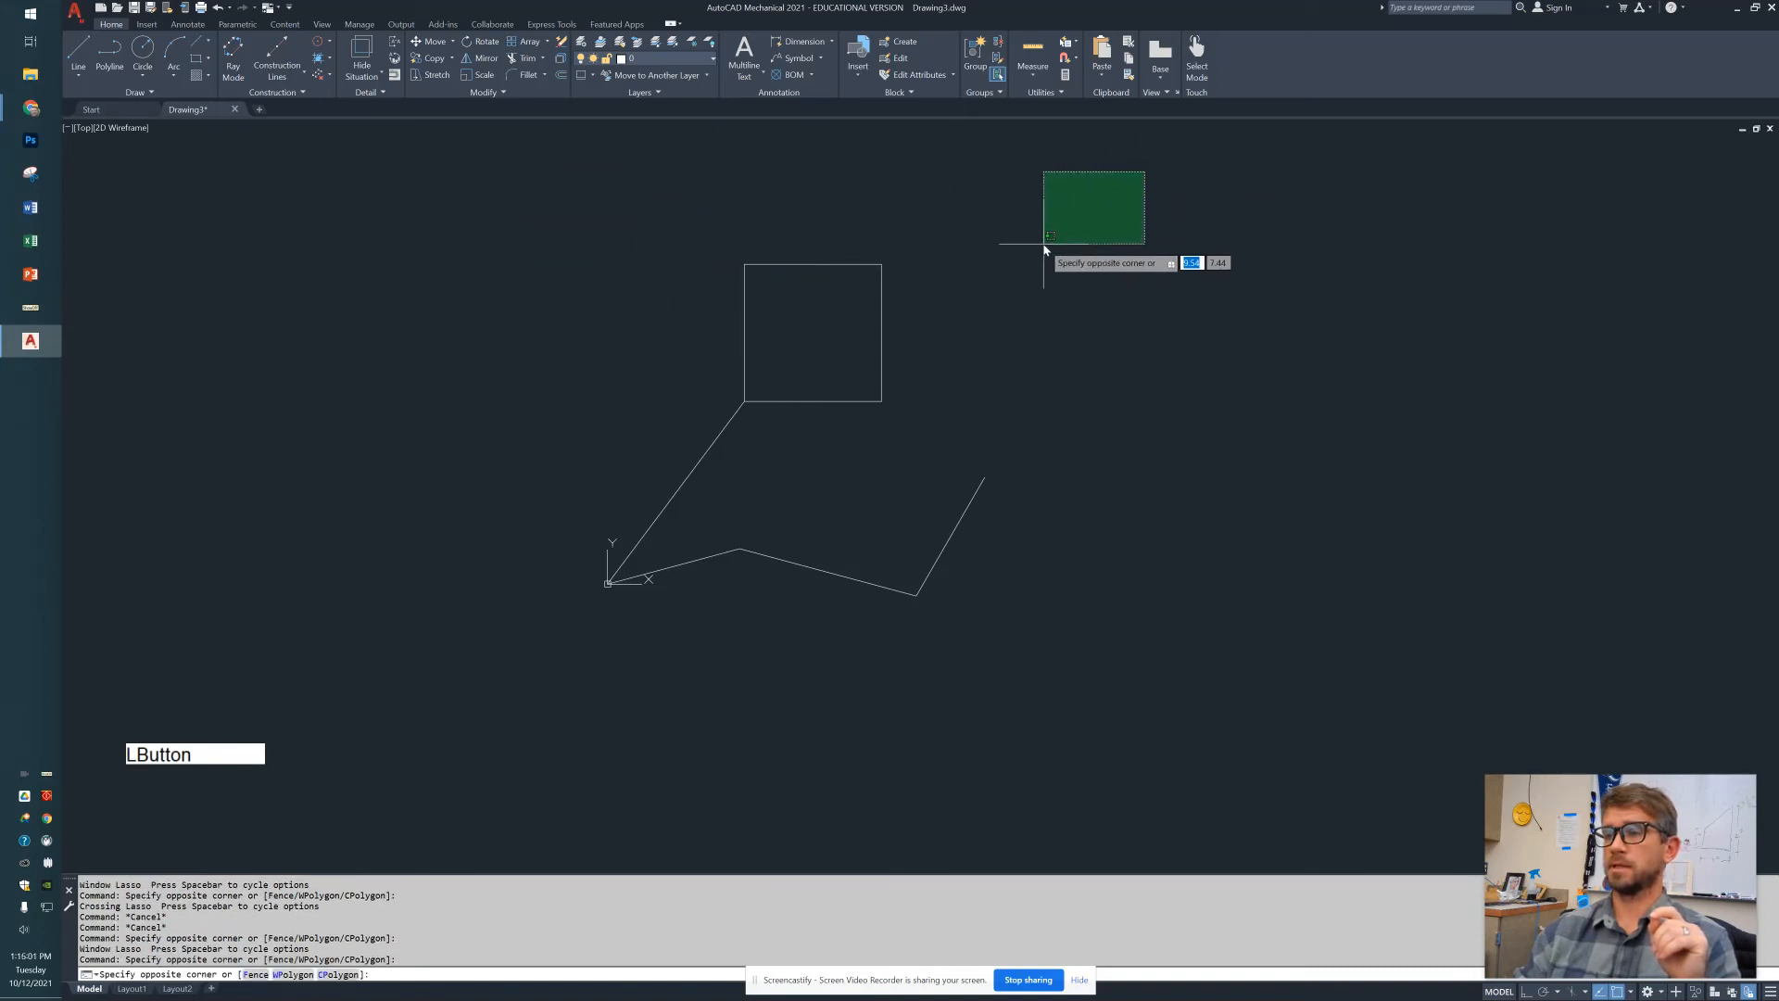
pyautogui.click(1045, 246)
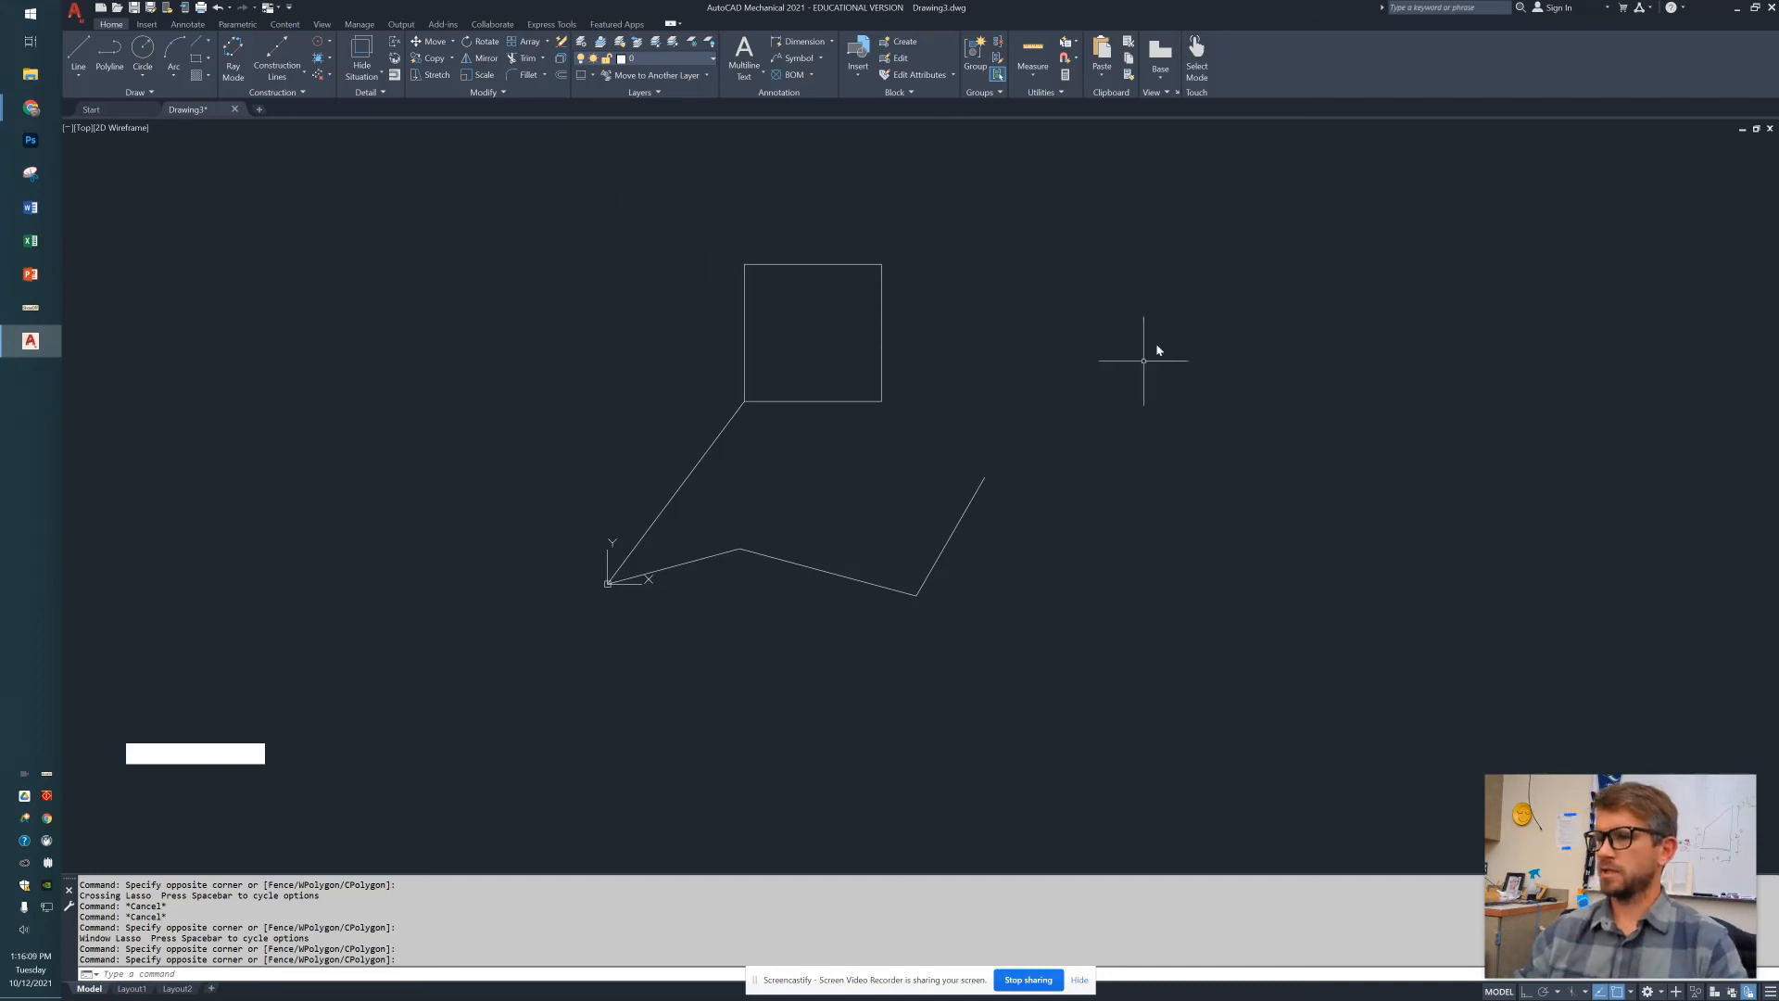
# Switch to the Google Slides presentation "Units, OSnap, Coordinates, & Selecting - AutoCAD" in Chrome
pyautogui.moveTo(1599, 798)
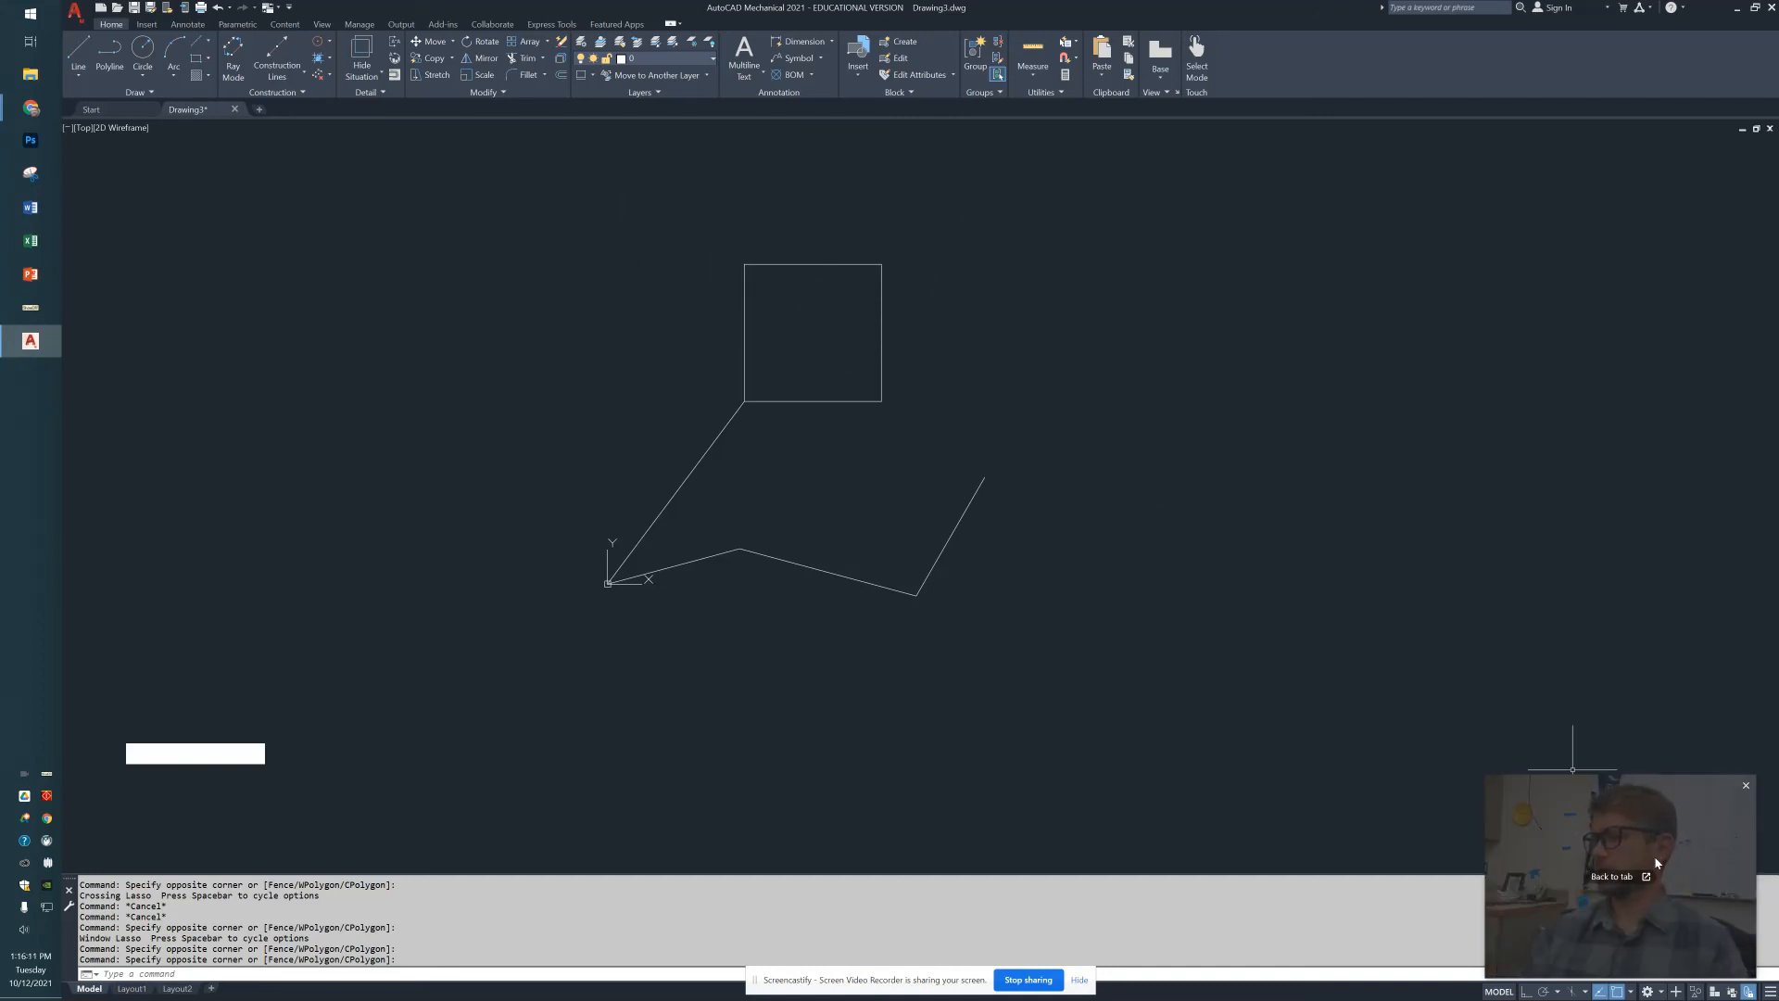
pyautogui.click(1603, 876)
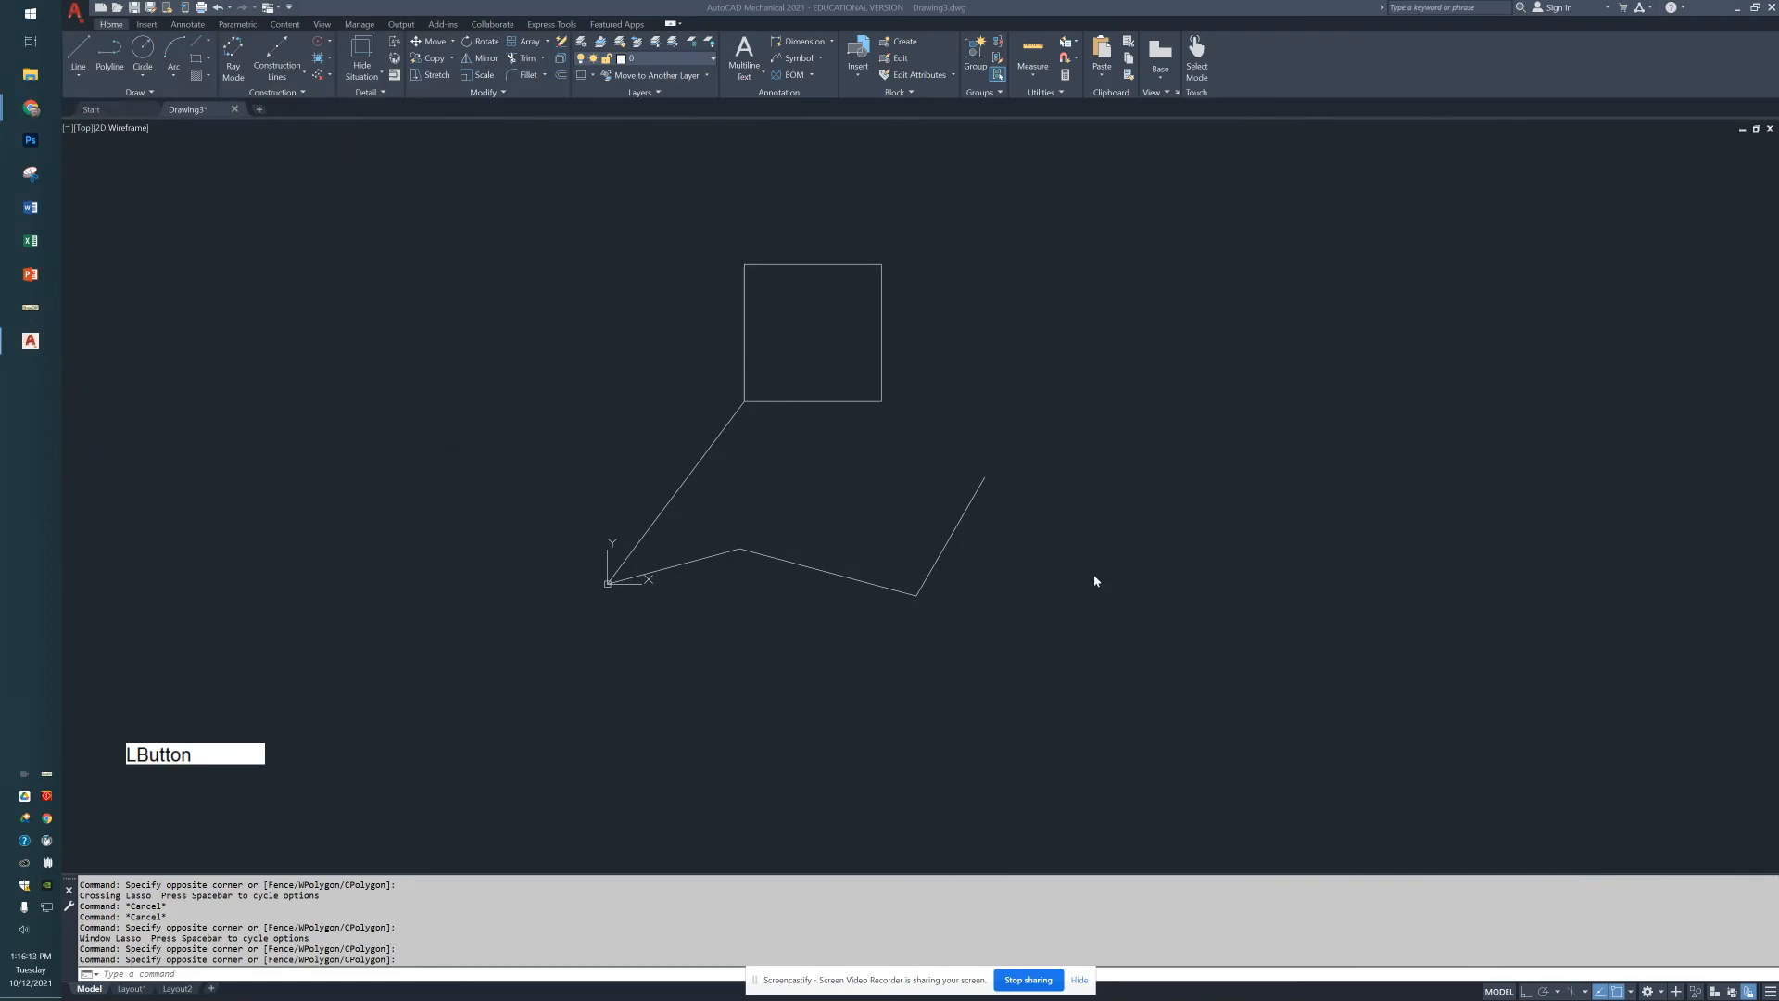
pyautogui.press('super+Tab')
pyautogui.click(871, 519)
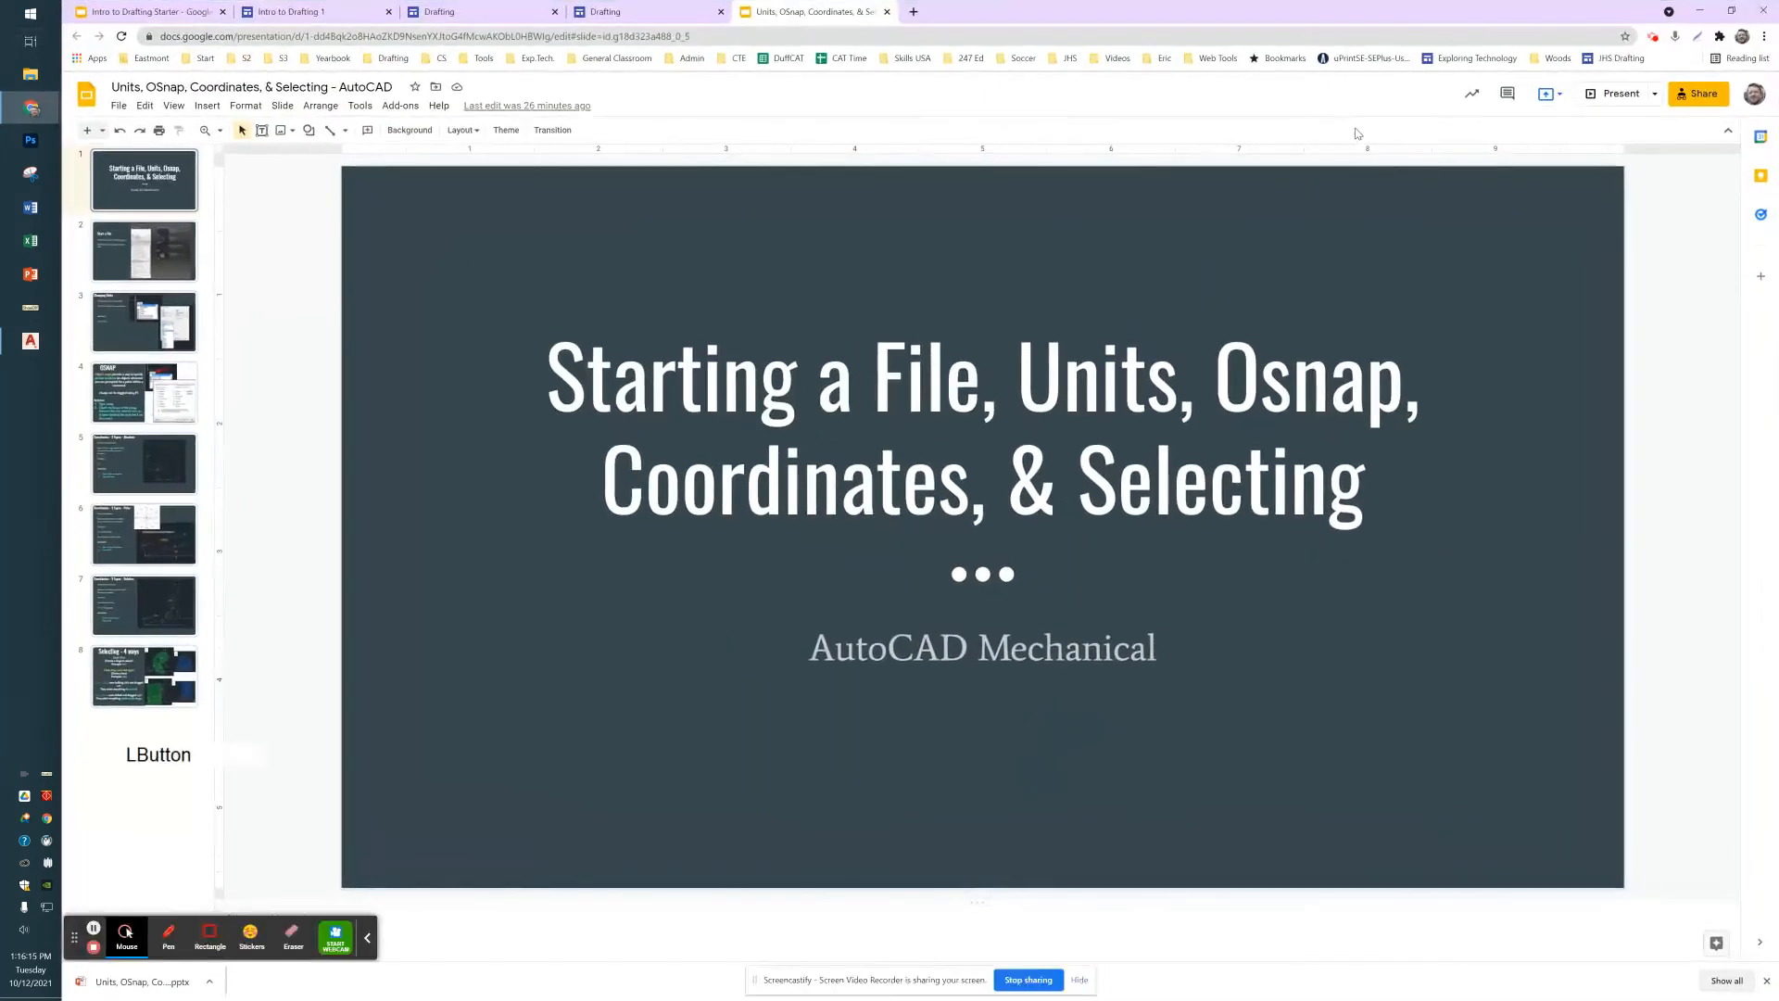